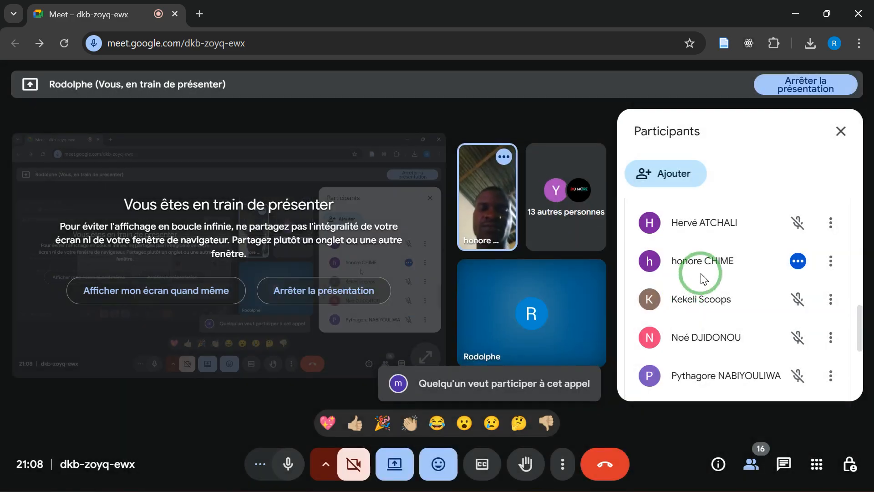
Admit the waiting participant to the Meet call, and switch to the Séance 5.xlsx workbook in Excel.
{"action": "scroll", "coordinate": [751, 261], "scroll_direction": "up", "scroll_amount": 5}
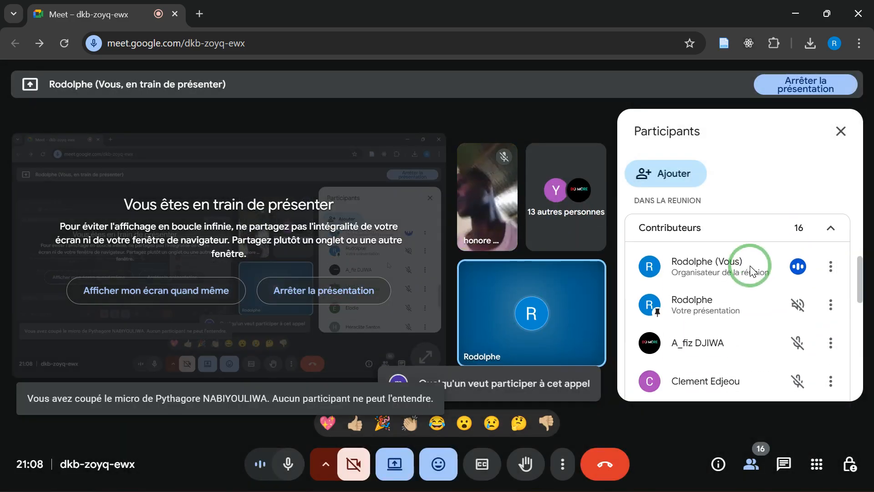
{"action": "scroll", "coordinate": [787, 236], "scroll_direction": "up", "scroll_amount": 2}
{"action": "left_click", "coordinate": [782, 346]}
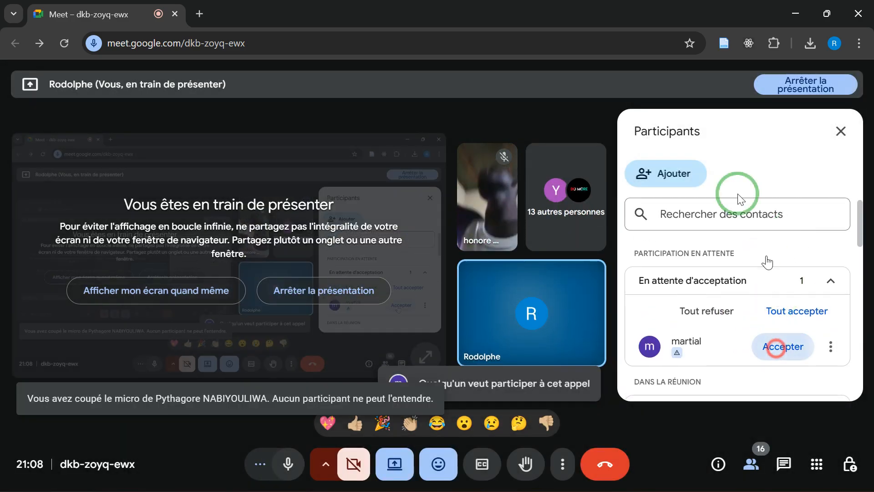
{"action": "left_click", "coordinate": [787, 6]}
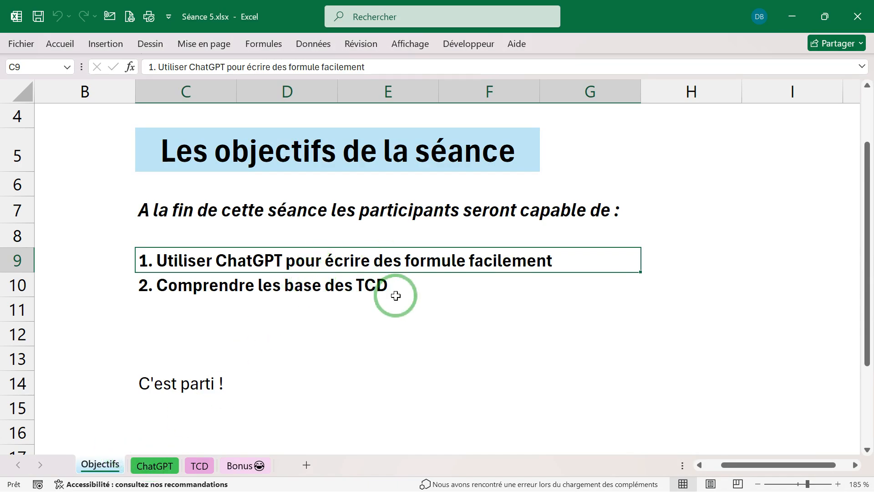
Add a new worksheet after Objectifs and enter "conditionnement" in cell B5.
{"action": "left_click", "coordinate": [305, 465]}
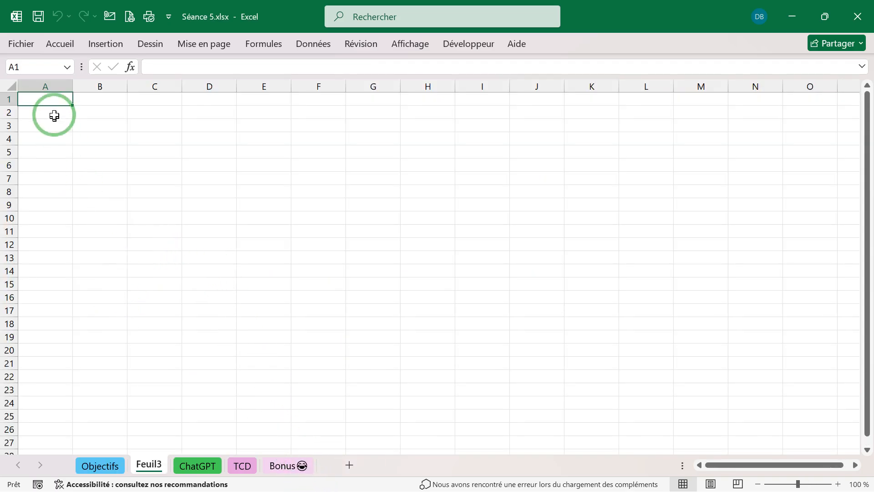
{"action": "left_click", "coordinate": [120, 154]}
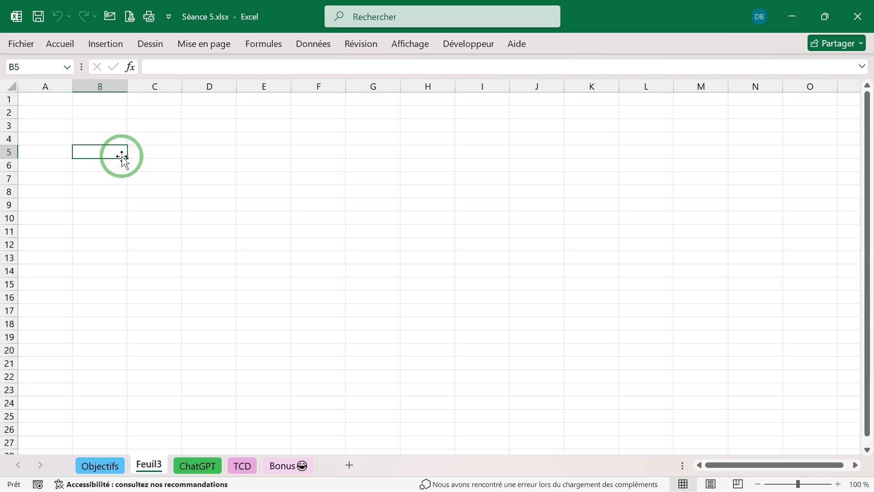
{"action": "type", "text": "conditio"}
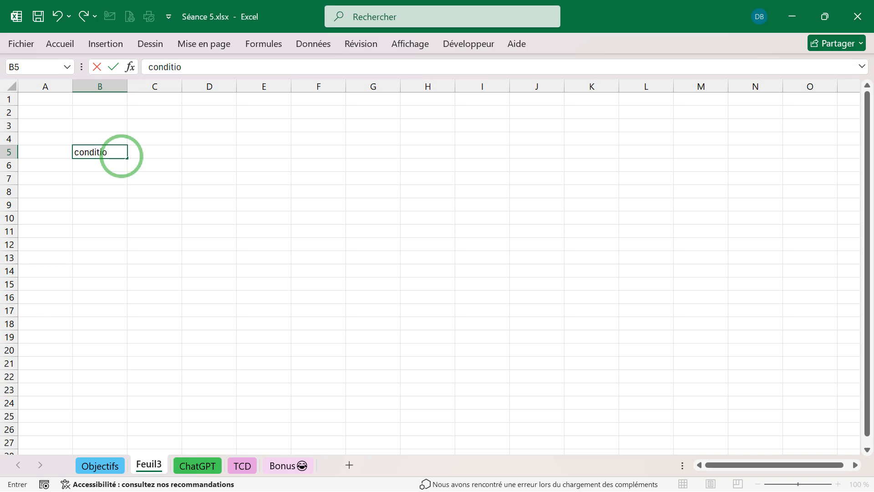
{"action": "type", "text": "nnemennt"}
{"action": "key", "text": "Return"}
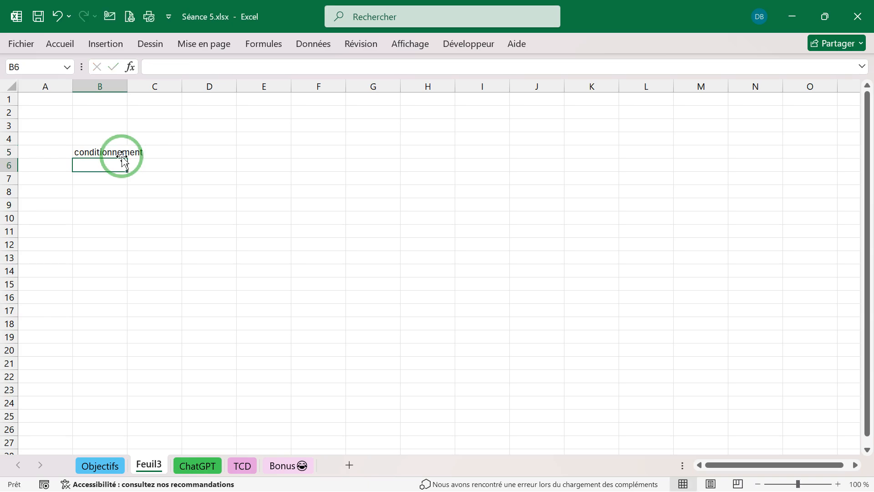
{"action": "left_click", "coordinate": [139, 178]}
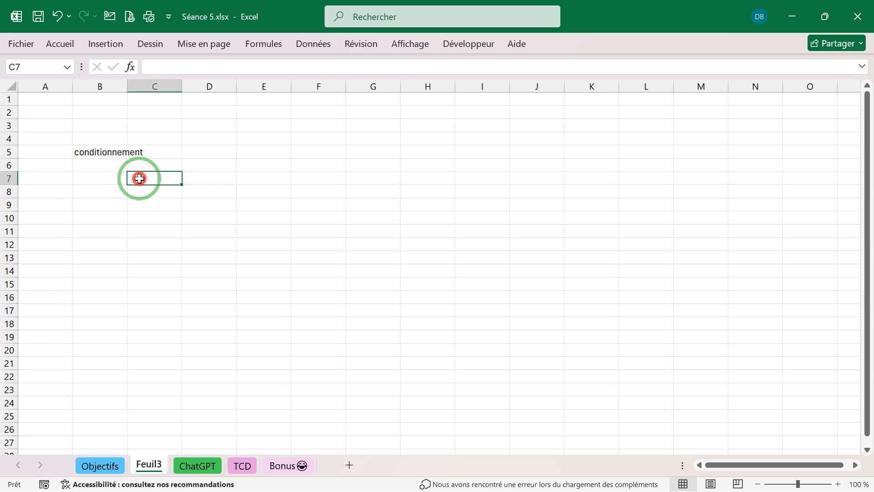
{"action": "type", "text": "="}
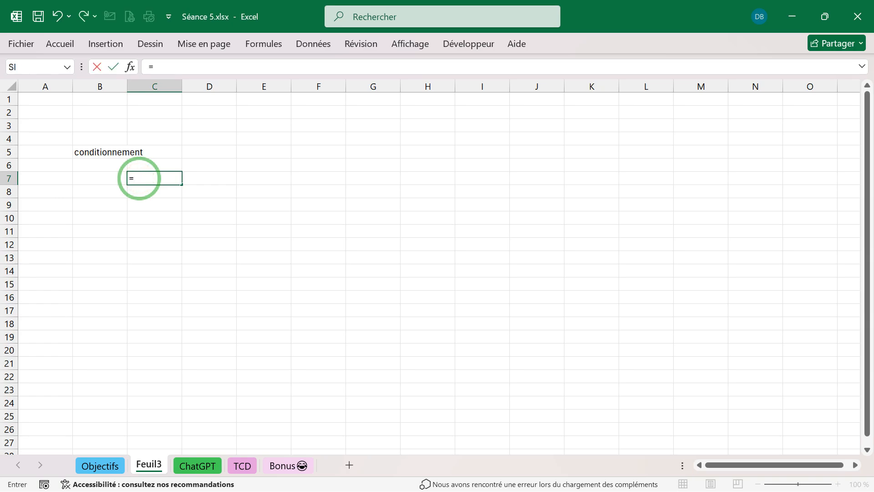
{"action": "type", "text": "SI"}
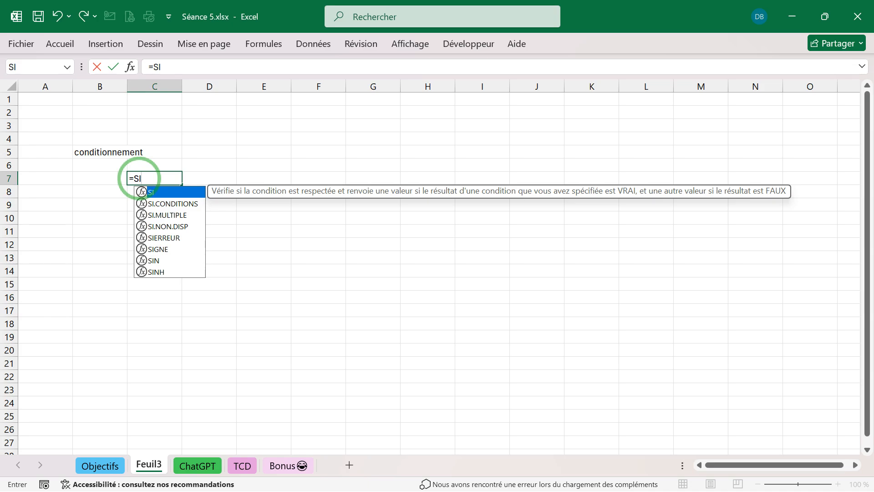
{"action": "key", "text": "BackSpace"}
{"action": "key", "text": "BackSpace"}
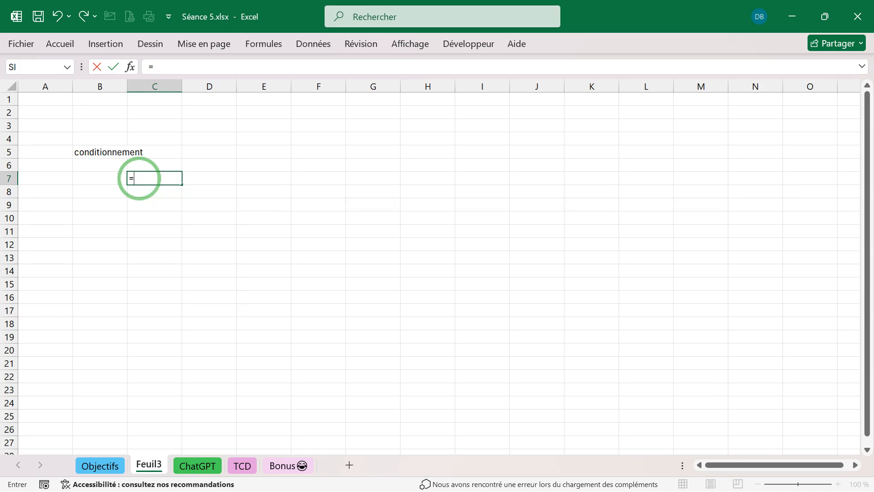
{"action": "key", "text": "BackSpace"}
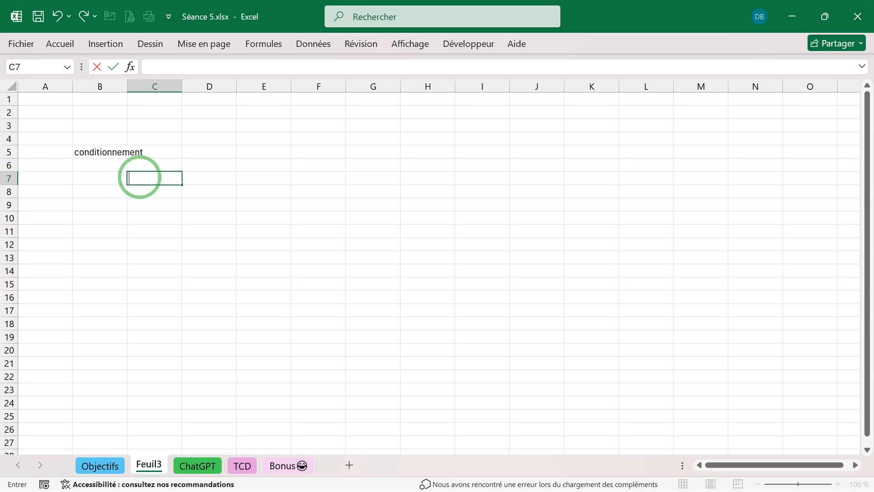
{"action": "left_click", "coordinate": [147, 196]}
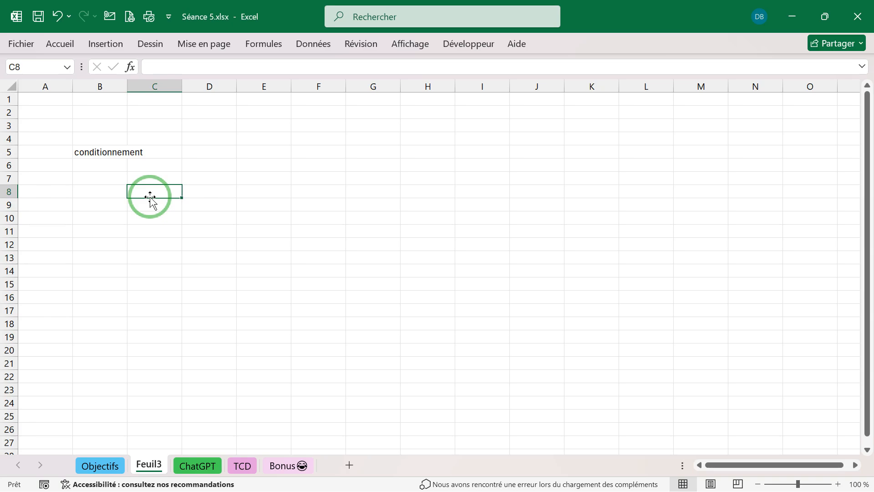
{"action": "left_click", "coordinate": [94, 44]}
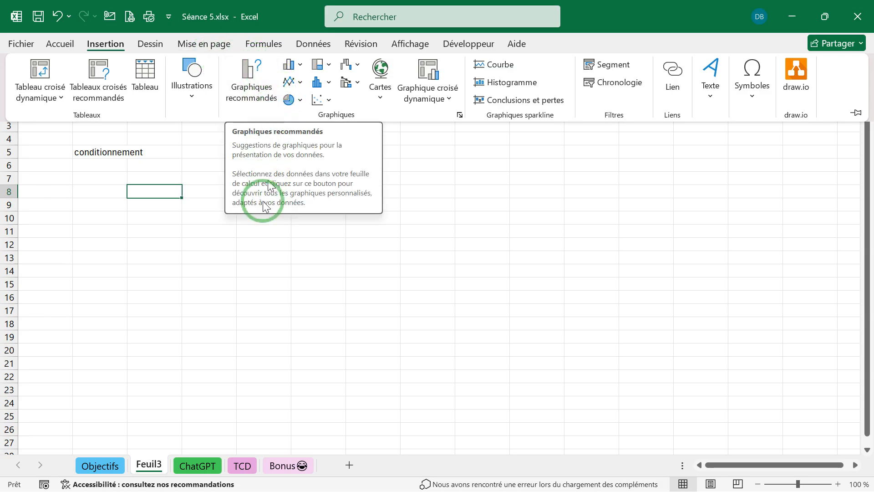
{"action": "left_click", "coordinate": [88, 328]}
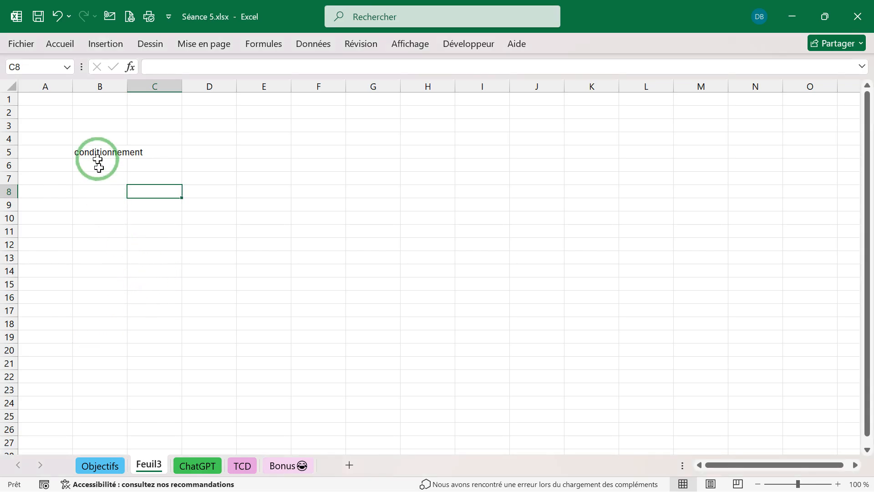
Review the session objectives on the Objectifs sheet and examine the notes and student grade table on the ChatGPT sheet.
{"action": "left_click", "coordinate": [101, 465]}
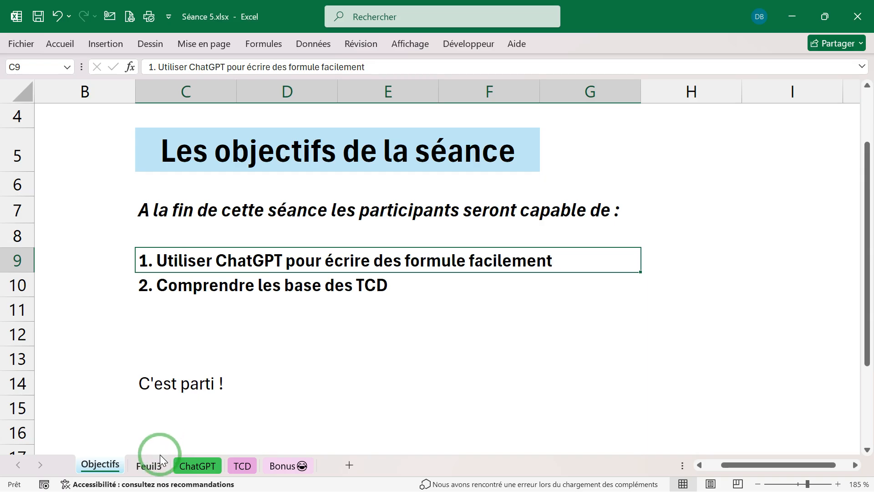
{"action": "left_click", "coordinate": [184, 466]}
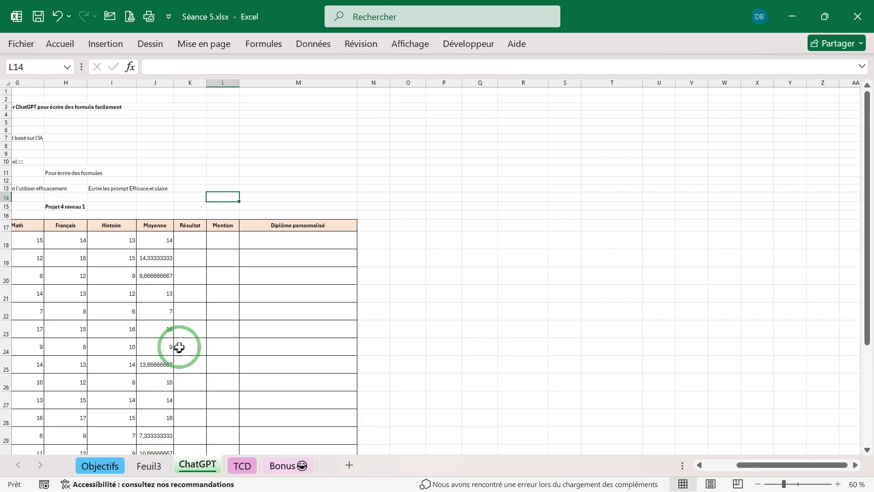
{"action": "scroll", "coordinate": [180, 347], "scroll_direction": "left", "scroll_amount": 5}
{"action": "scroll", "coordinate": [181, 347], "scroll_direction": "down", "scroll_amount": 3}
{"action": "scroll", "coordinate": [180, 347], "scroll_direction": "up", "scroll_amount": 3}
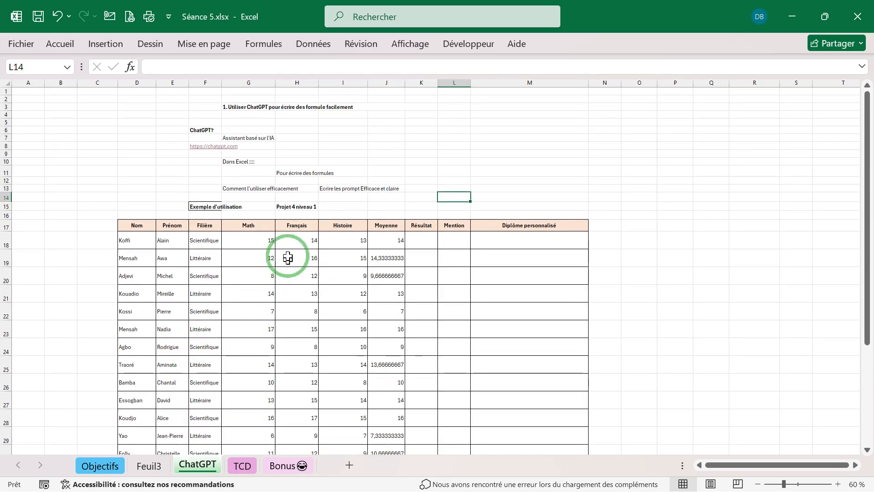
{"action": "scroll", "coordinate": [289, 238], "scroll_direction": "up", "scroll_amount": 3}
{"action": "scroll", "coordinate": [291, 241], "scroll_direction": "up", "scroll_amount": 1}
{"action": "scroll", "coordinate": [291, 241], "scroll_direction": "up", "scroll_amount": 3}
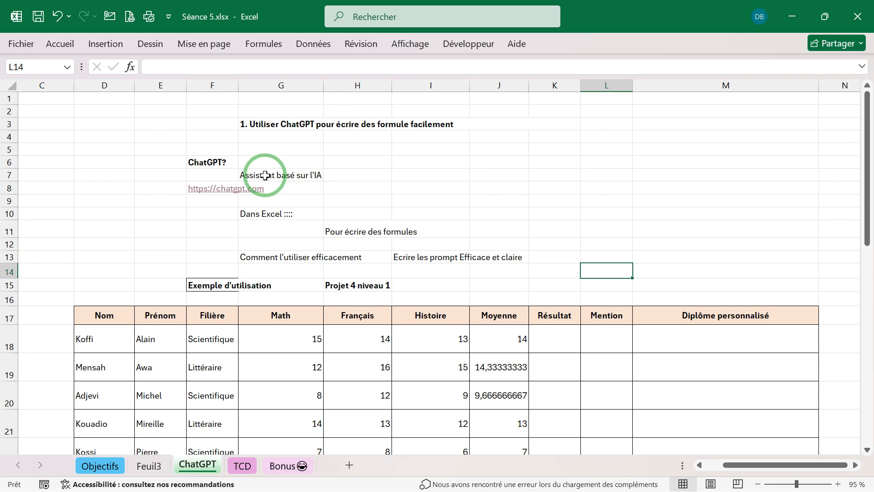
{"action": "scroll", "coordinate": [265, 175], "scroll_direction": "up", "scroll_amount": 3, "text": "ctrl"}
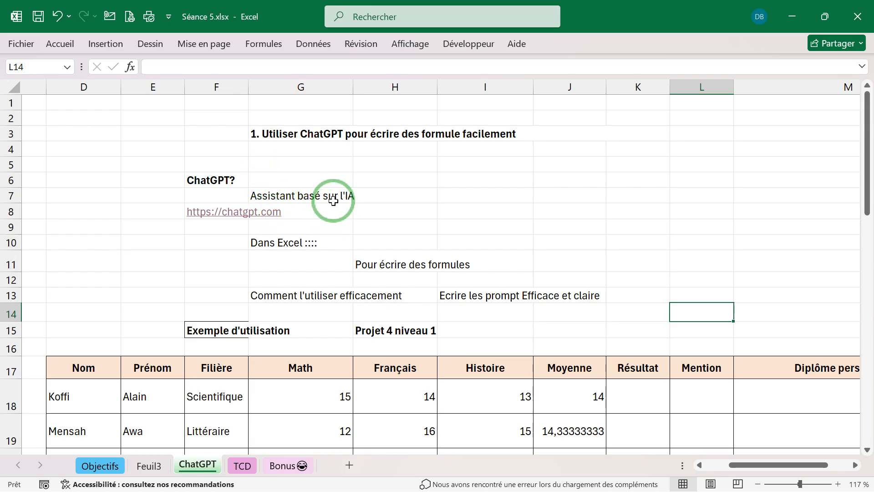
{"action": "left_click", "coordinate": [219, 176]}
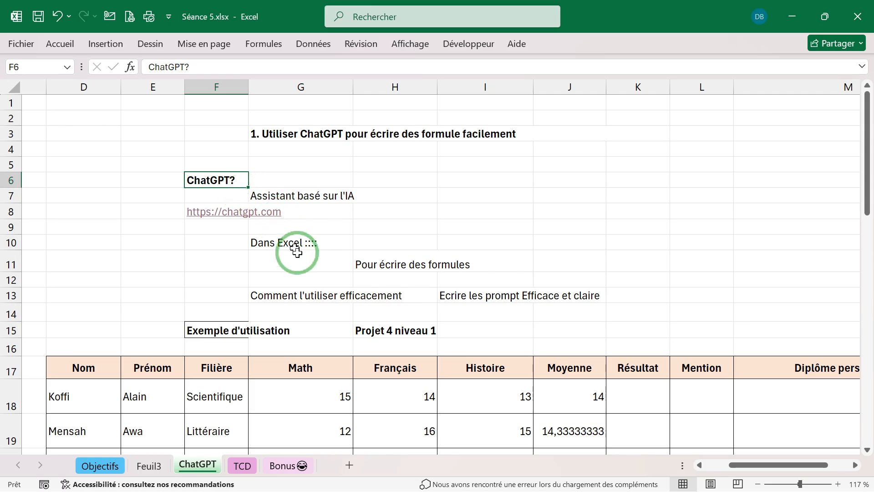
{"action": "left_click", "coordinate": [247, 216]}
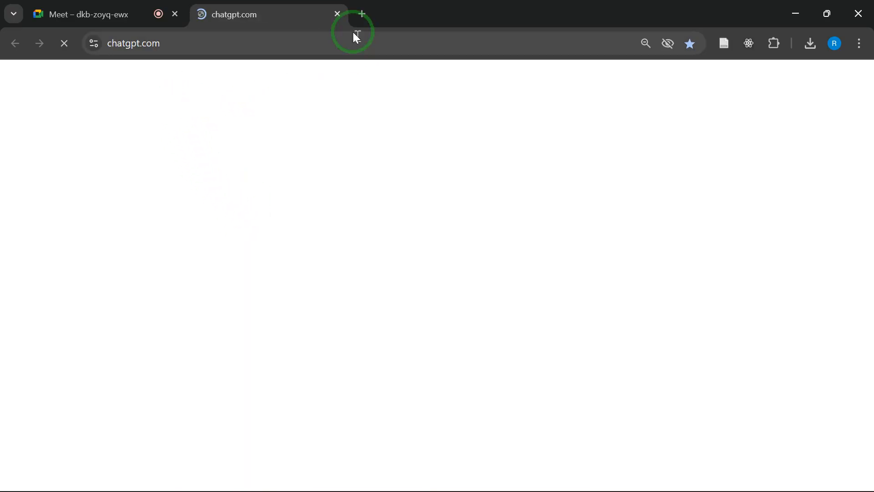
{"action": "left_click", "coordinate": [336, 14]}
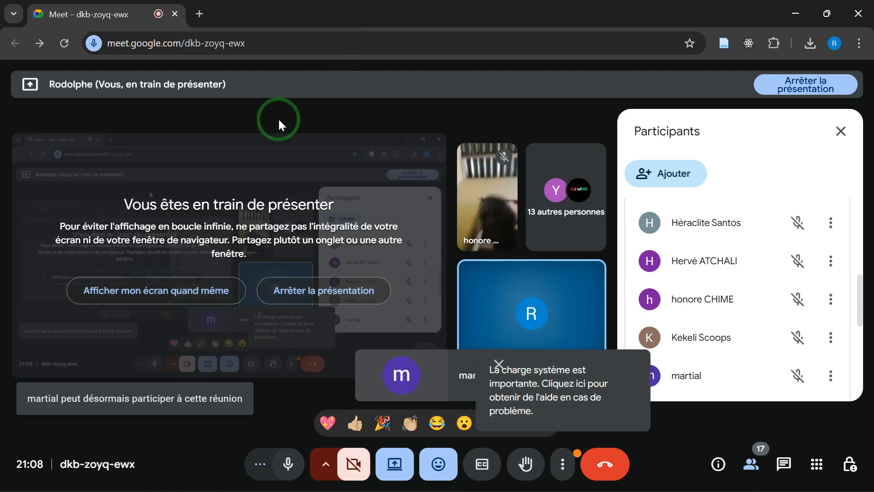
{"action": "left_click", "coordinate": [796, 13]}
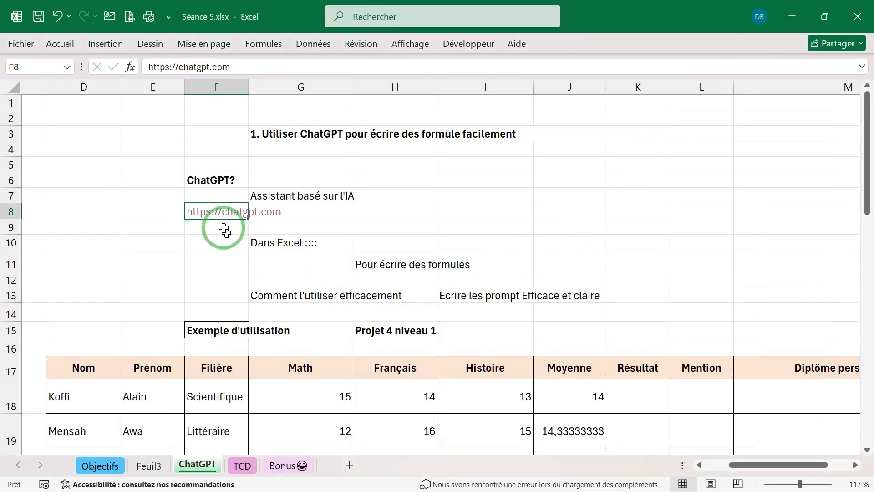
Switch to the other Chrome window showing the chatgpt.com home page and enlarge the page around the question box.
{"action": "left_click", "coordinate": [588, 476]}
{"action": "left_click", "coordinate": [505, 401]}
{"action": "left_click", "coordinate": [558, 477]}
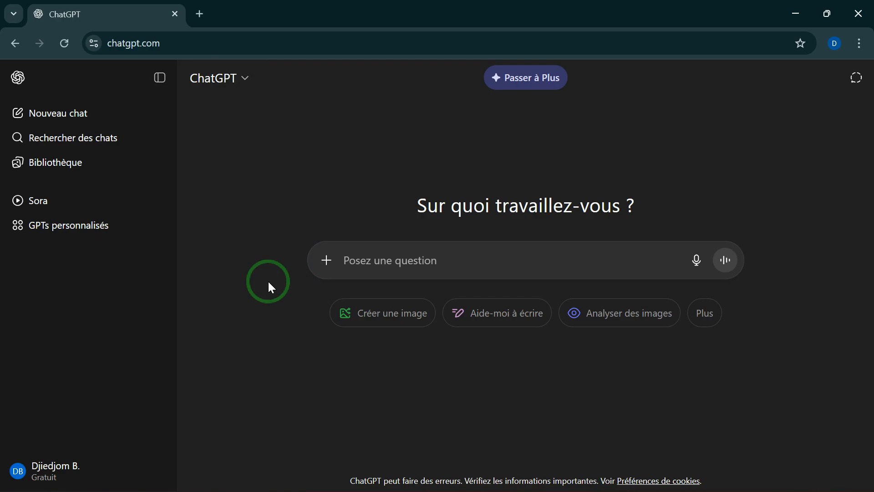
{"action": "scroll", "coordinate": [268, 282], "scroll_direction": "up", "scroll_amount": 2}
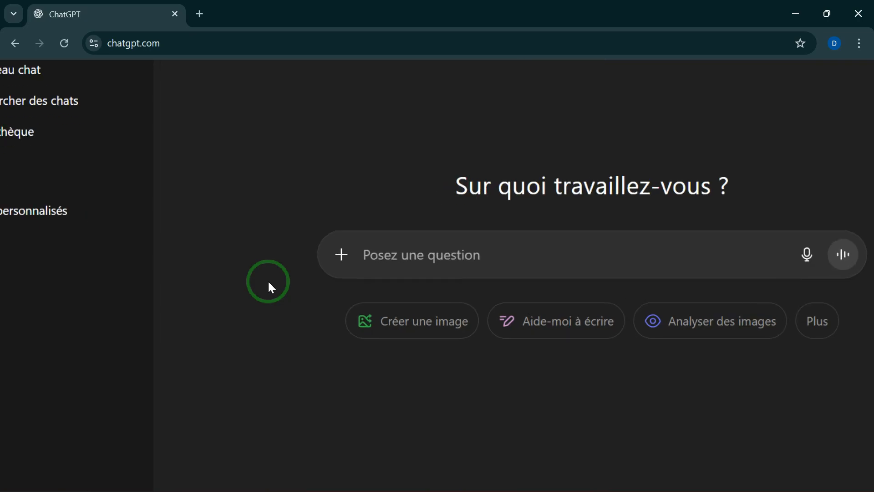
{"action": "scroll", "coordinate": [271, 287], "scroll_direction": "up", "scroll_amount": 3}
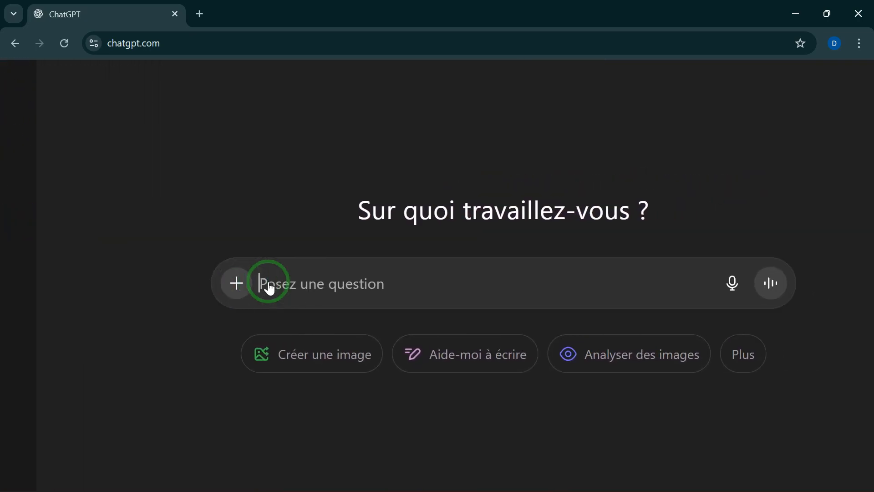
{"action": "scroll", "coordinate": [267, 282], "scroll_direction": "up", "scroll_amount": 2}
Check the Google Meet call for join requests, and return to the chatgpt.com page to view its full layout.
{"action": "mouse_move", "coordinate": [359, 491]}
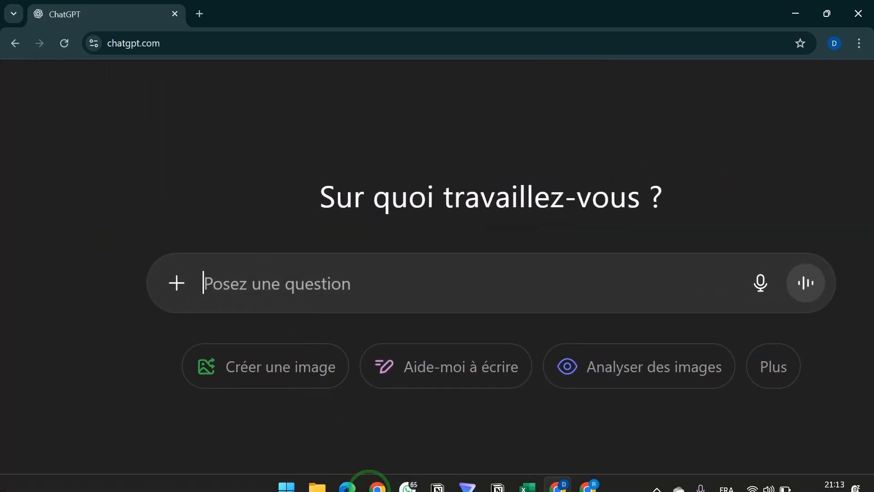
{"action": "mouse_move", "coordinate": [590, 475]}
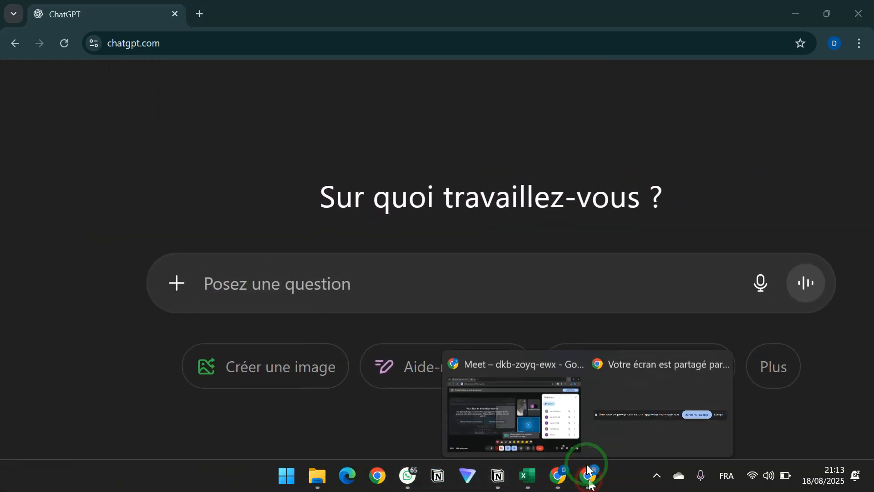
{"action": "left_click", "coordinate": [526, 395]}
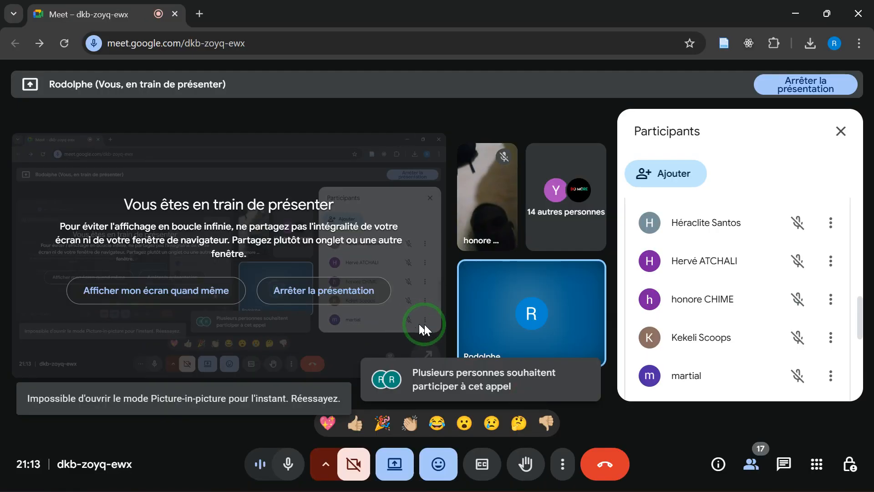
{"action": "left_click", "coordinate": [795, 9]}
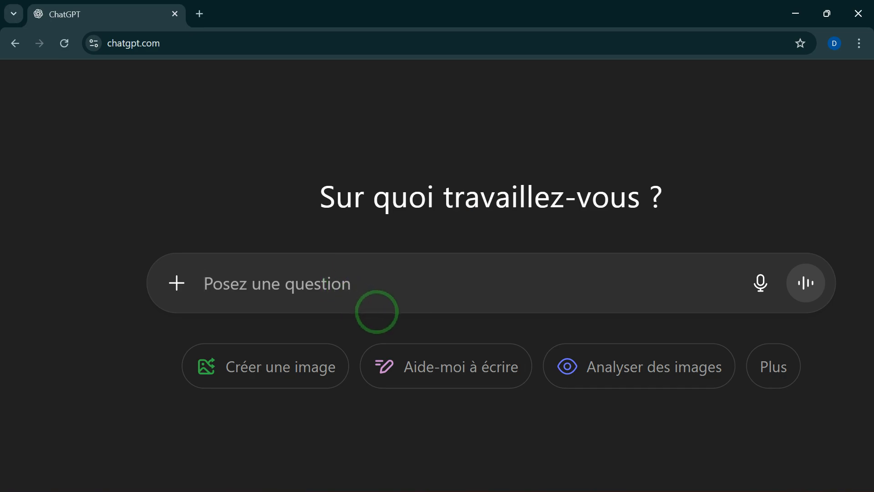
{"action": "scroll", "coordinate": [377, 312], "scroll_direction": "up", "scroll_amount": 2}
{"action": "scroll", "coordinate": [377, 312], "scroll_direction": "down", "scroll_amount": 4}
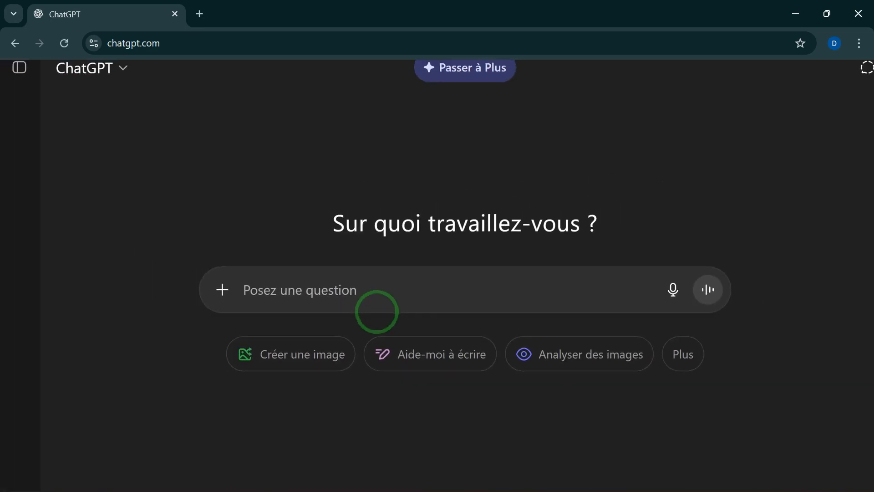
{"action": "scroll", "coordinate": [377, 312], "scroll_direction": "down", "scroll_amount": 2}
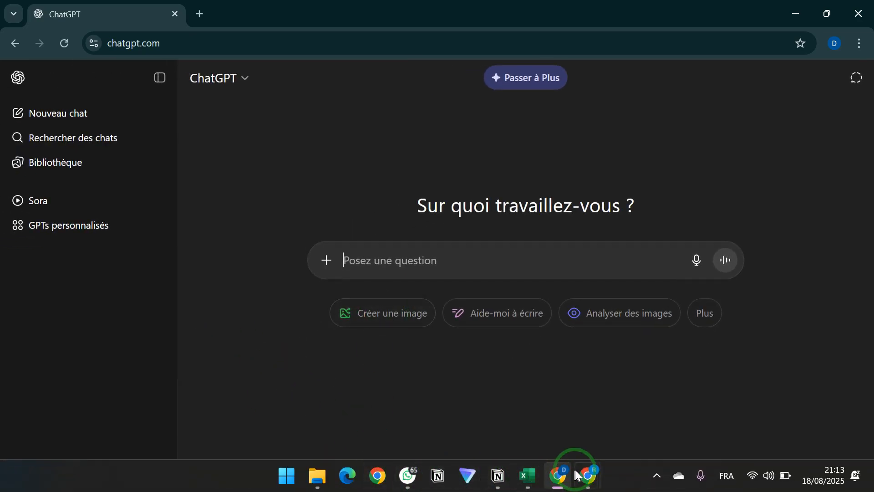
Switch to the Google Meet call, admit all waiting participants, and return to the ChatGPT page.
{"action": "mouse_move", "coordinate": [576, 476]}
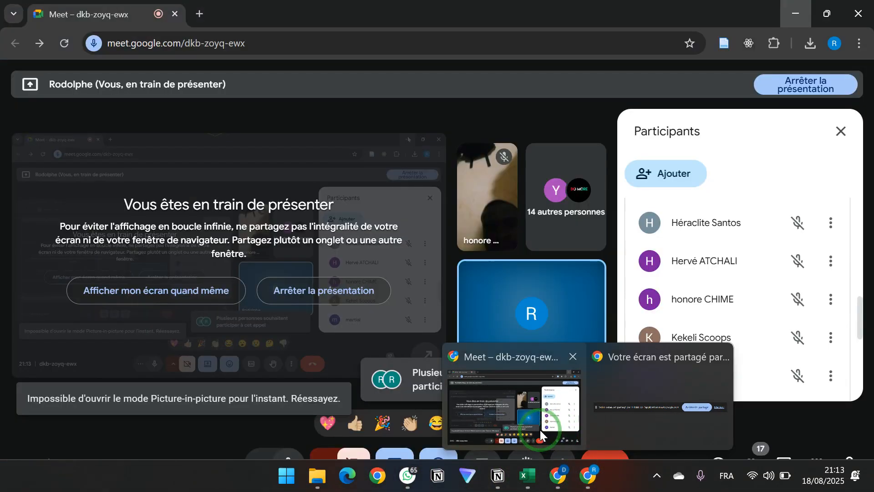
{"action": "left_click", "coordinate": [541, 431]}
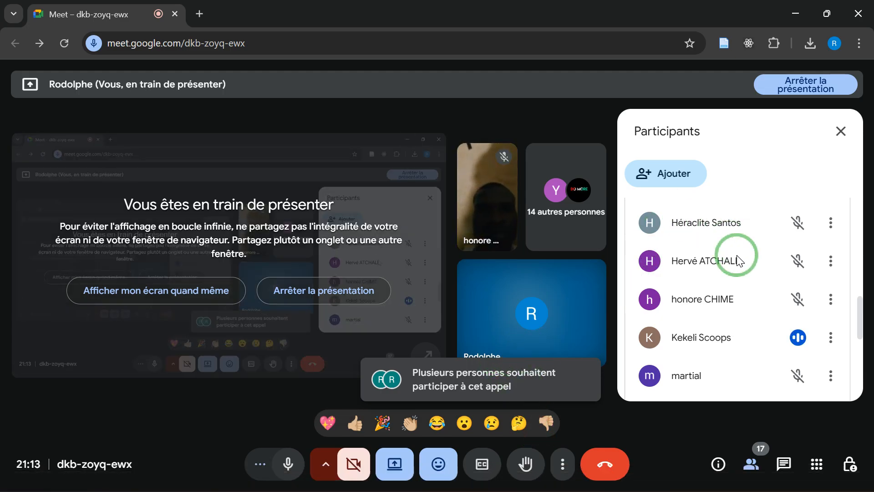
{"action": "scroll", "coordinate": [737, 260], "scroll_direction": "up", "scroll_amount": 5}
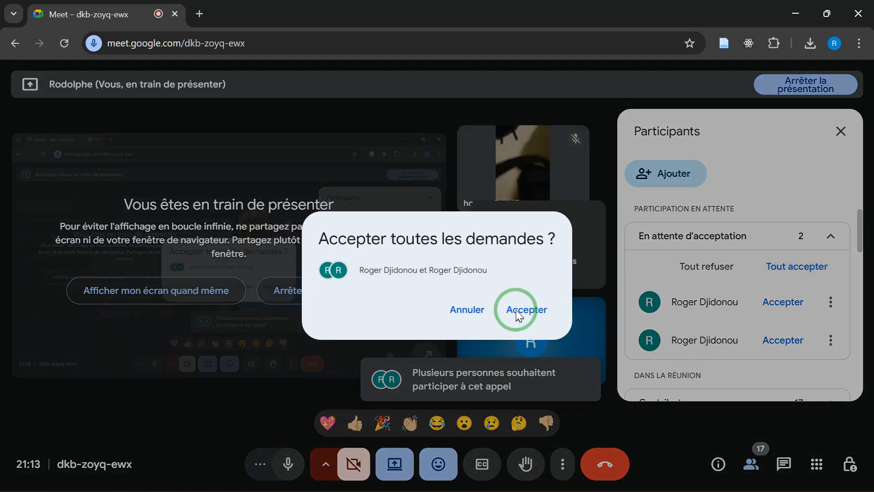
{"action": "left_click", "coordinate": [518, 309]}
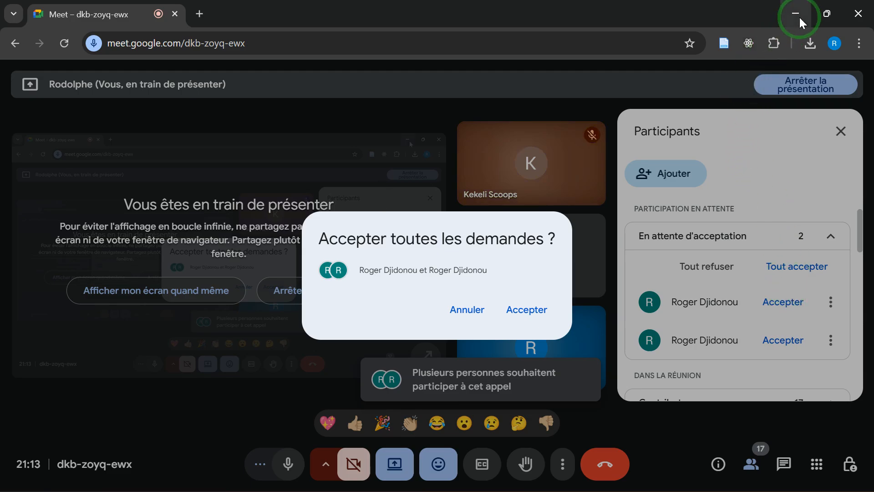
{"action": "left_click", "coordinate": [541, 313]}
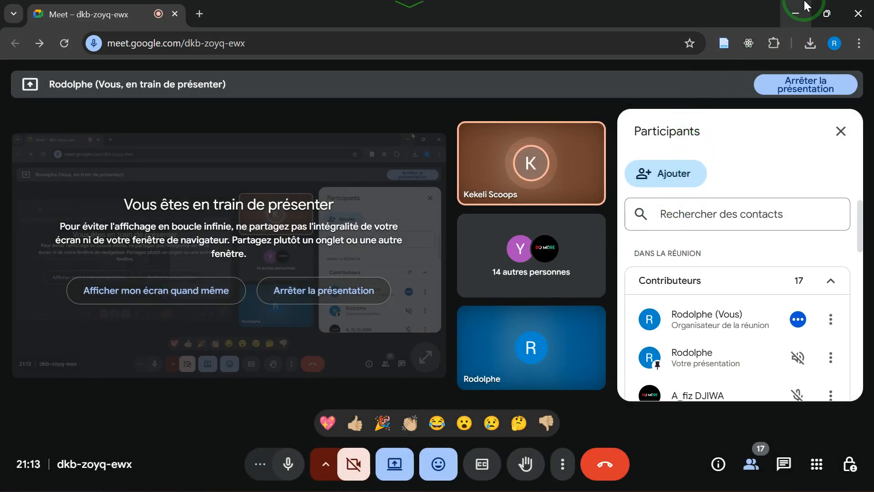
{"action": "left_click", "coordinate": [796, 14]}
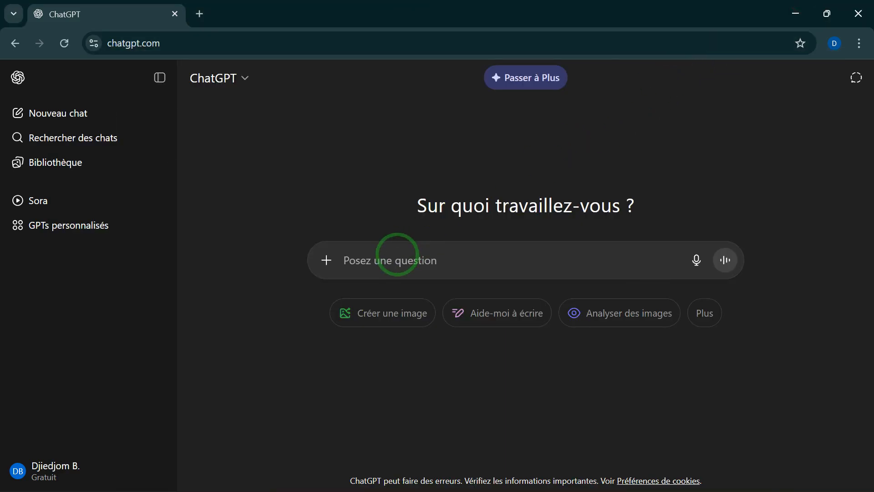
Send the message "Bonjour" to ChatGPT and look over the file and tool options offered for the question box.
{"action": "scroll", "coordinate": [397, 255], "scroll_direction": "up", "scroll_amount": 4}
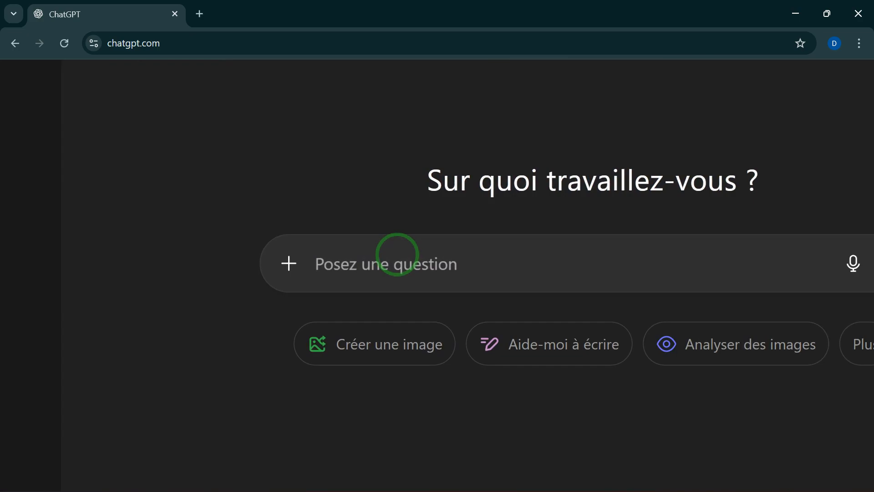
{"action": "scroll", "coordinate": [397, 255], "scroll_direction": "down", "scroll_amount": 4}
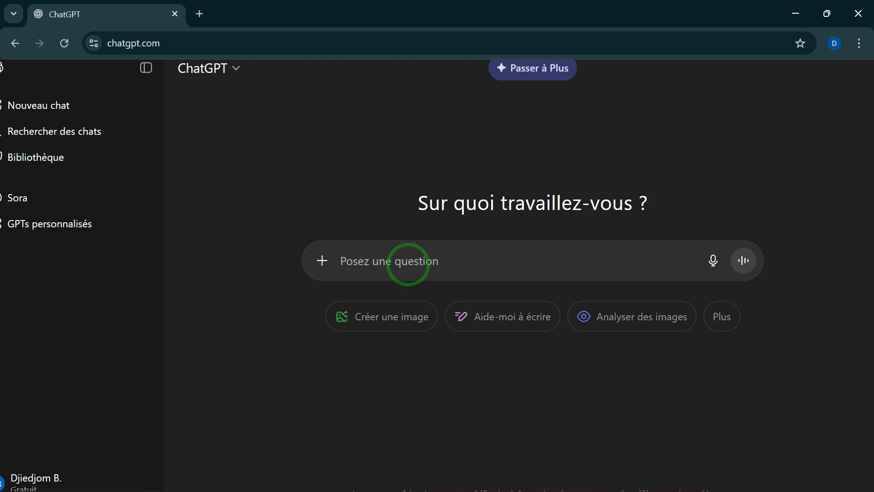
{"action": "scroll", "coordinate": [408, 265], "scroll_direction": "down", "scroll_amount": 1}
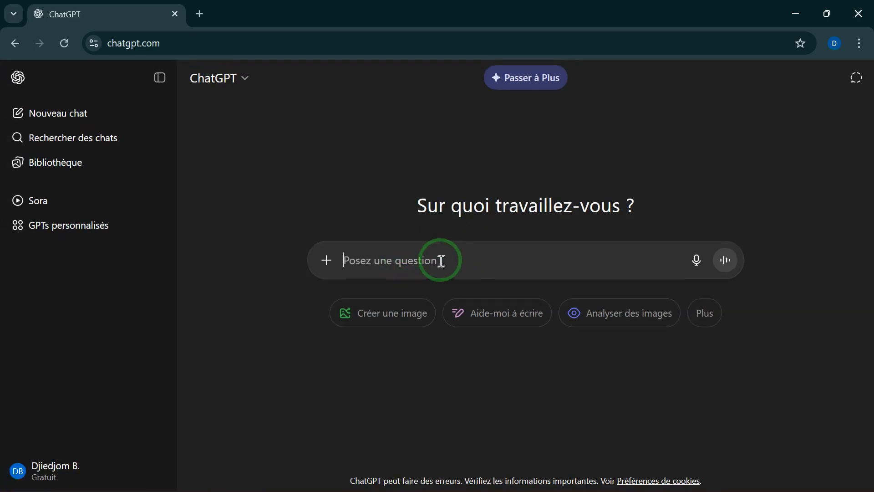
{"action": "left_click", "coordinate": [425, 255]}
{"action": "left_click", "coordinate": [424, 258]}
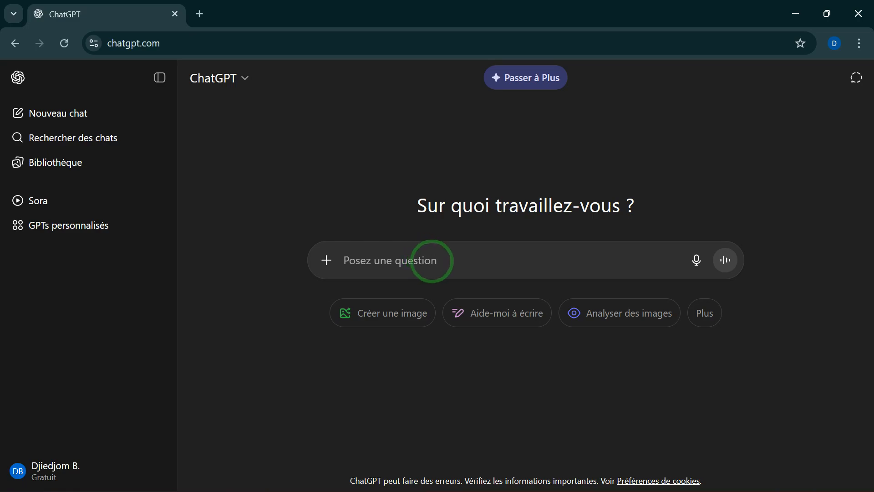
{"action": "type", "text": "Bonjour"}
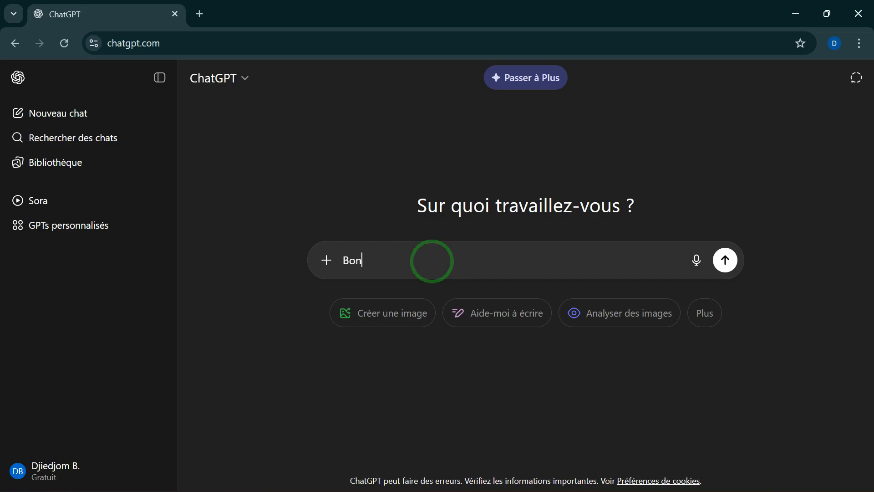
{"action": "key", "text": "Return"}
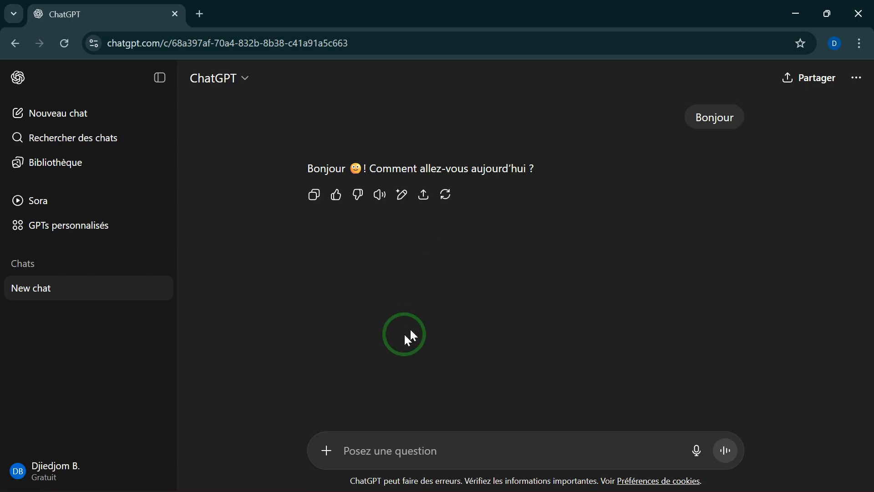
{"action": "left_click", "coordinate": [327, 450]}
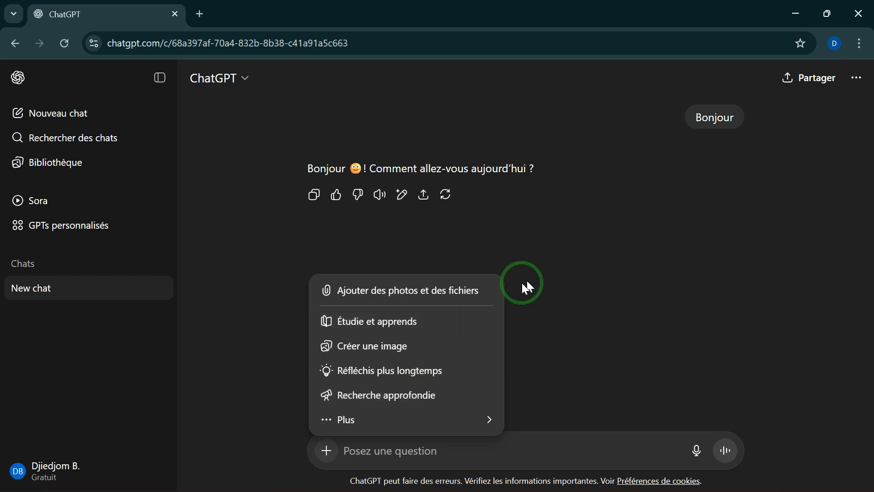
{"action": "left_click", "coordinate": [529, 244]}
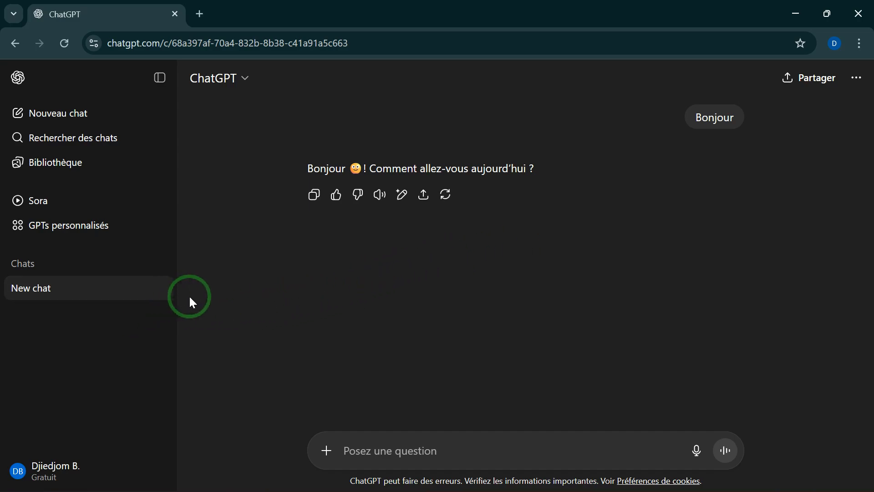
Return to the Excel workbook and examine the student grade table and the Moyenne formula in cell J18.
{"action": "left_click", "coordinate": [796, 13]}
{"action": "scroll", "coordinate": [490, 193], "scroll_direction": "down", "scroll_amount": 3}
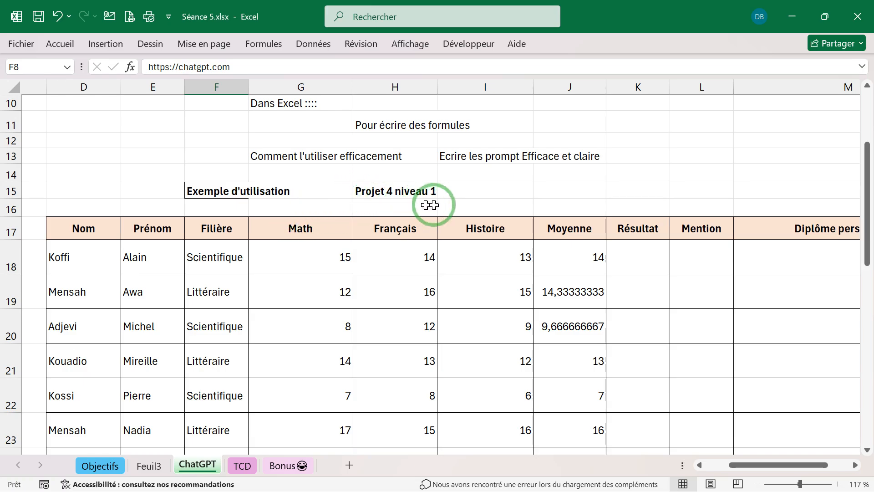
{"action": "left_click", "coordinate": [575, 257]}
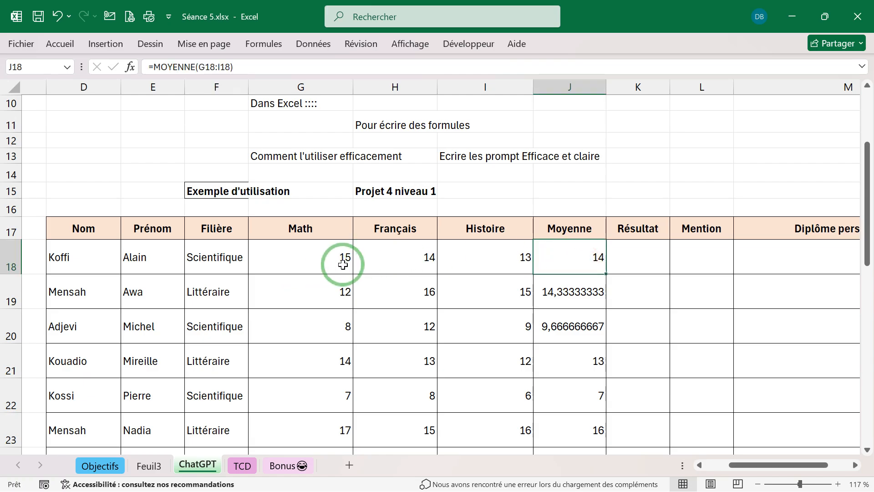
{"action": "scroll", "coordinate": [342, 263], "scroll_direction": "down", "scroll_amount": 1}
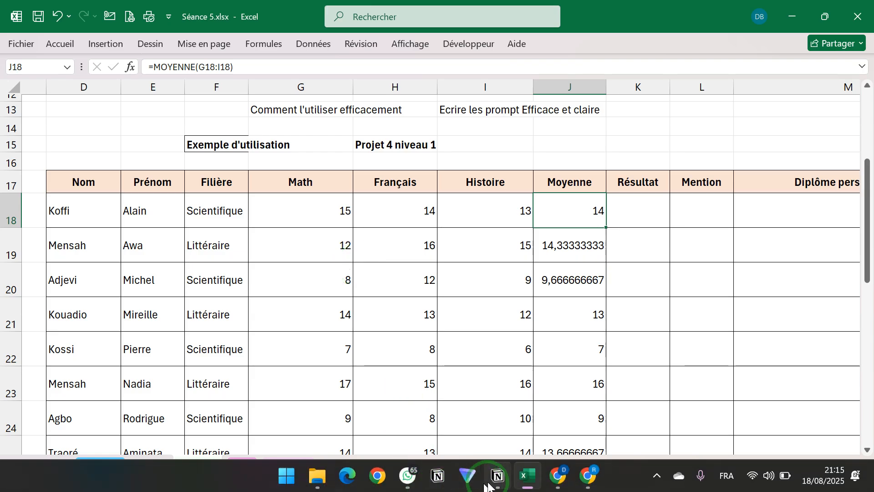
Switch to the Notion page "Projet Séance 4: niveau 1" and review the project's context and objectives.
{"action": "left_click", "coordinate": [496, 481]}
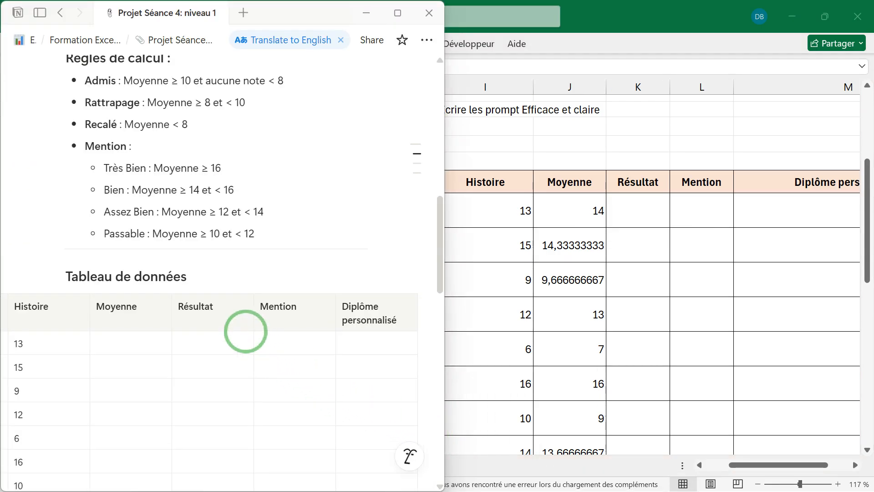
{"action": "scroll", "coordinate": [246, 332], "scroll_direction": "left", "scroll_amount": 2}
{"action": "scroll", "coordinate": [246, 331], "scroll_direction": "up", "scroll_amount": 4}
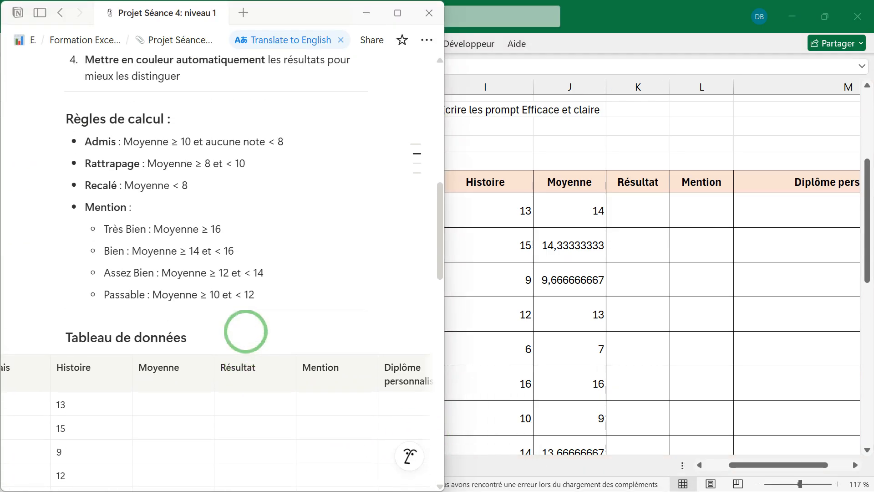
{"action": "scroll", "coordinate": [246, 332], "scroll_direction": "up", "scroll_amount": 4}
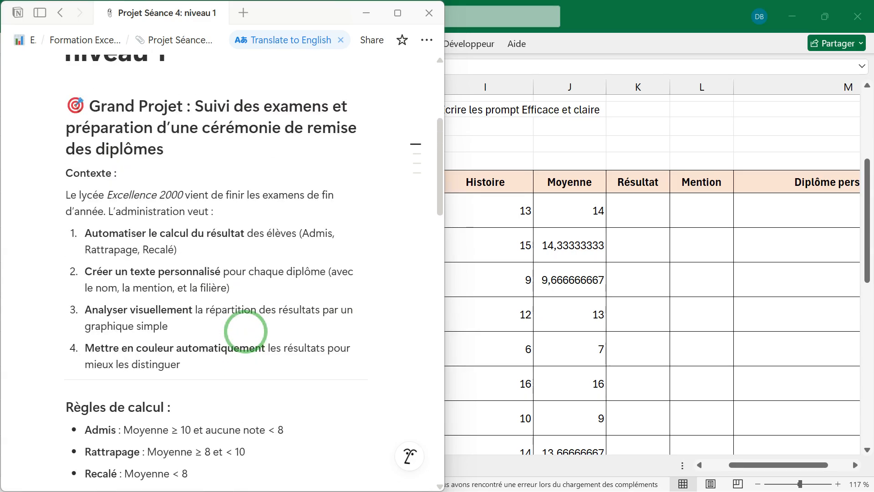
{"action": "scroll", "coordinate": [246, 331], "scroll_direction": "down", "scroll_amount": 2}
{"action": "scroll", "coordinate": [246, 331], "scroll_direction": "up", "scroll_amount": 2}
{"action": "scroll", "coordinate": [246, 331], "scroll_direction": "down", "scroll_amount": 1}
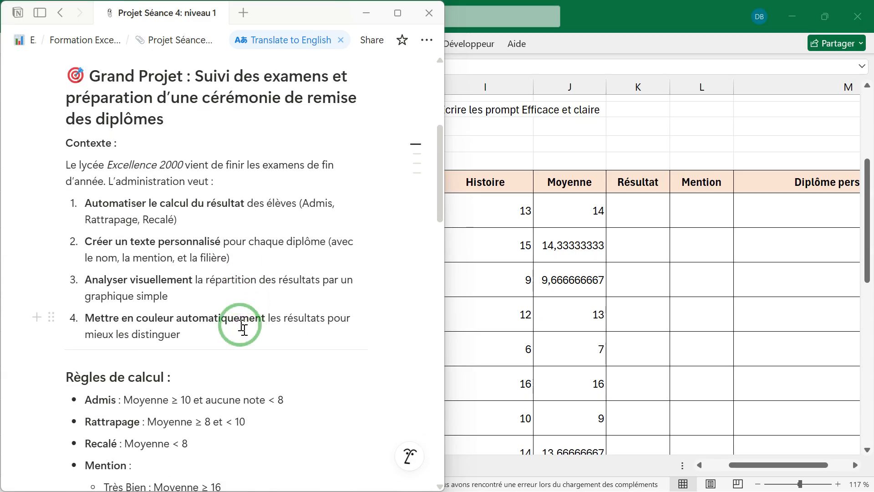
{"action": "left_click_drag", "start_coordinate": [67, 167], "coordinate": [267, 350]}
{"action": "left_click", "coordinate": [265, 350]}
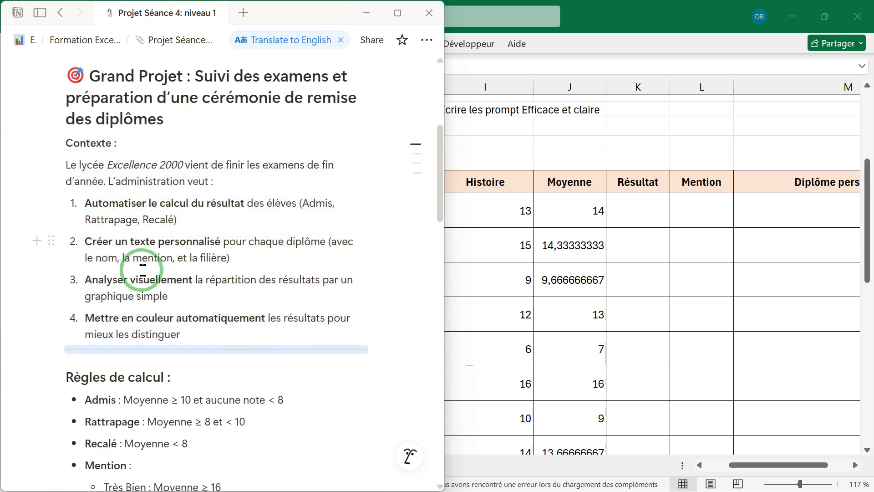
Review the project's calculation rules, data table and Excel task list, and return to the Excel grade table.
{"action": "scroll", "coordinate": [137, 273], "scroll_direction": "down", "scroll_amount": 3}
{"action": "scroll", "coordinate": [140, 276], "scroll_direction": "down", "scroll_amount": 15}
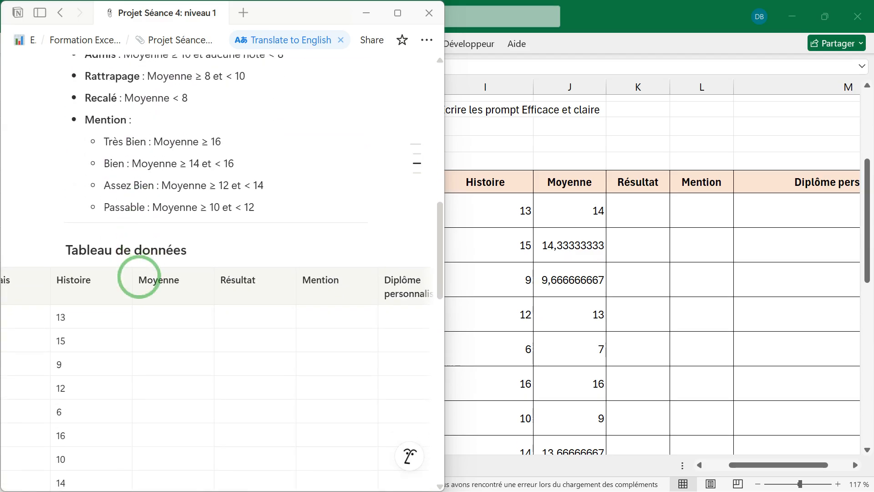
{"action": "scroll", "coordinate": [140, 279], "scroll_direction": "up", "scroll_amount": 3}
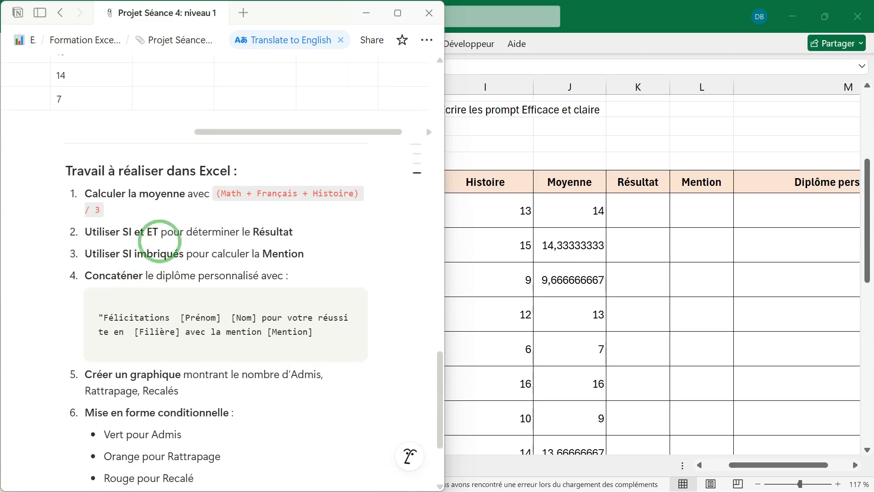
{"action": "left_click_drag", "start_coordinate": [85, 196], "coordinate": [189, 194]}
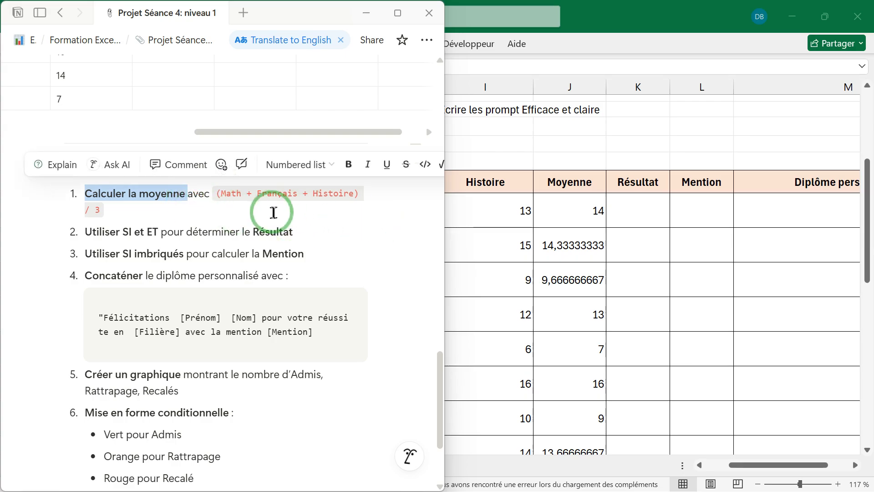
{"action": "scroll", "coordinate": [275, 245], "scroll_direction": "up", "scroll_amount": 2}
{"action": "scroll", "coordinate": [276, 249], "scroll_direction": "up", "scroll_amount": 10}
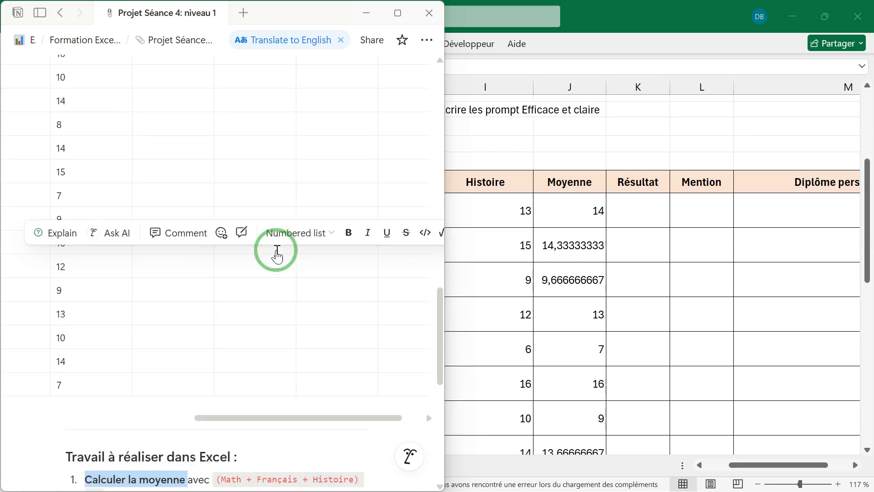
{"action": "scroll", "coordinate": [276, 250], "scroll_direction": "up", "scroll_amount": 3}
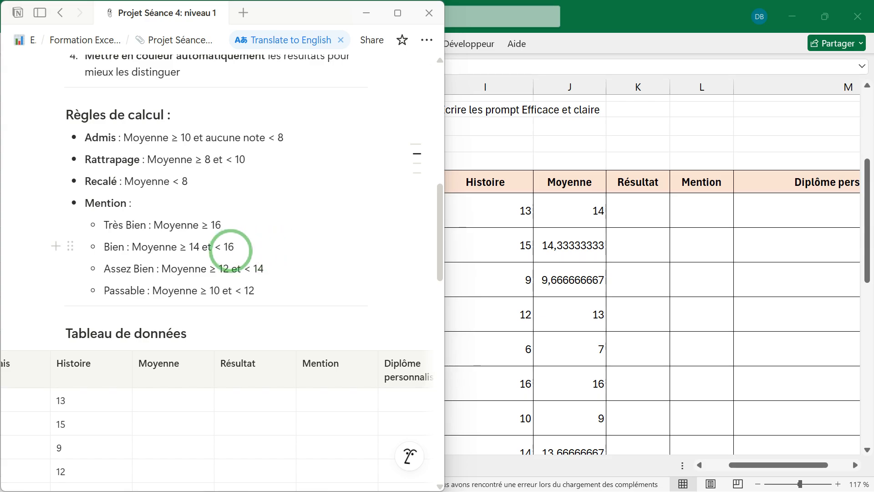
{"action": "scroll", "coordinate": [156, 206], "scroll_direction": "up", "scroll_amount": 3}
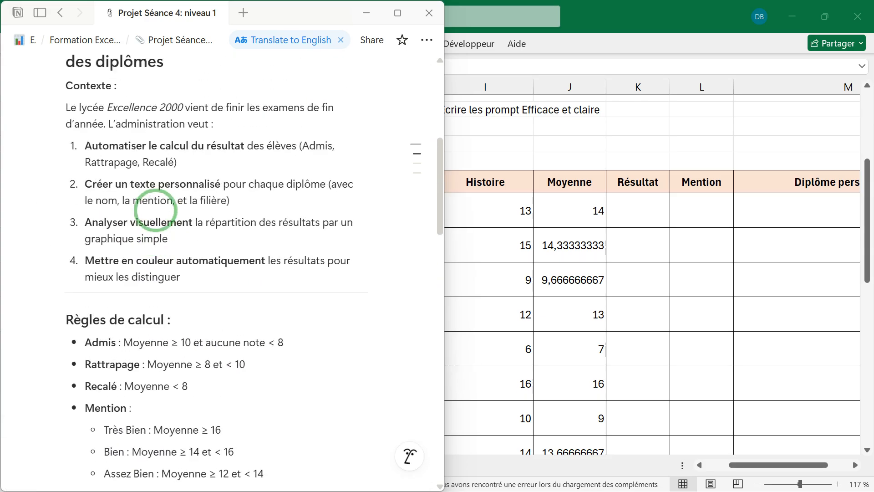
{"action": "left_click", "coordinate": [569, 197]}
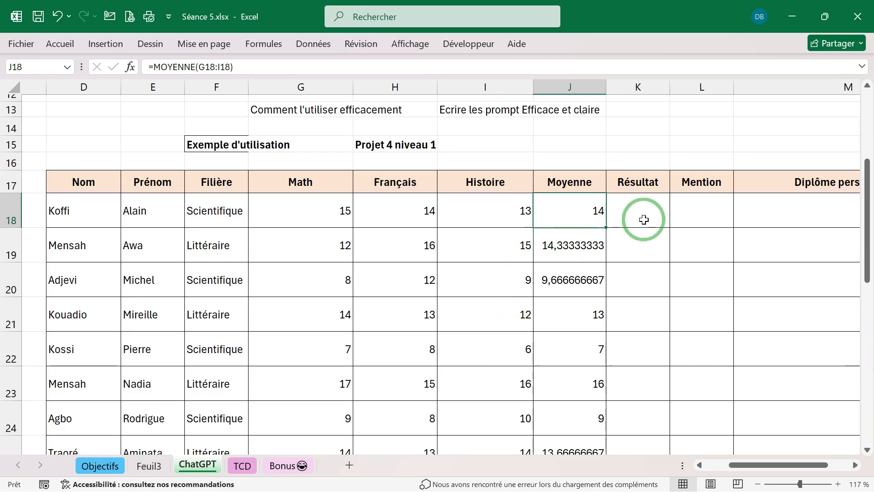
Reopen the Notion project page and examine the "Calculer la moyenne" task under "Travail à réaliser dans Excel".
{"action": "mouse_move", "coordinate": [366, 489]}
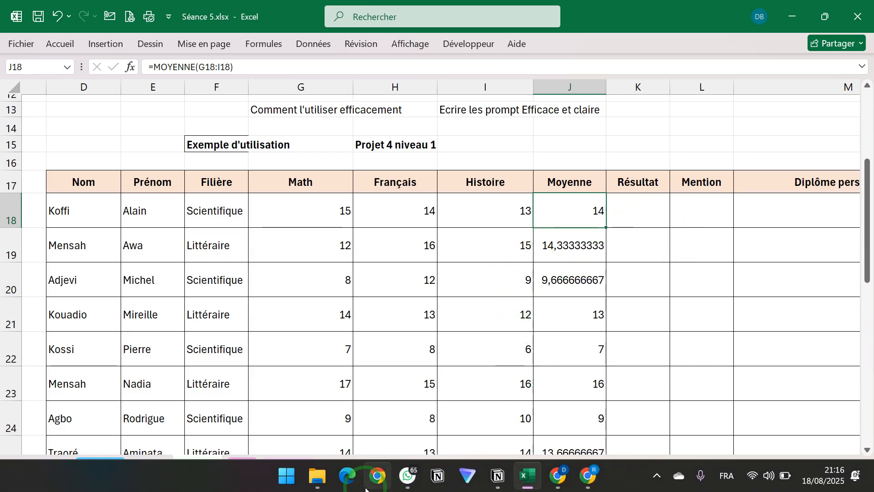
{"action": "left_click", "coordinate": [508, 474]}
{"action": "scroll", "coordinate": [200, 357], "scroll_direction": "down", "scroll_amount": 5}
{"action": "scroll", "coordinate": [200, 357], "scroll_direction": "down", "scroll_amount": 10}
{"action": "scroll", "coordinate": [201, 357], "scroll_direction": "up", "scroll_amount": 3}
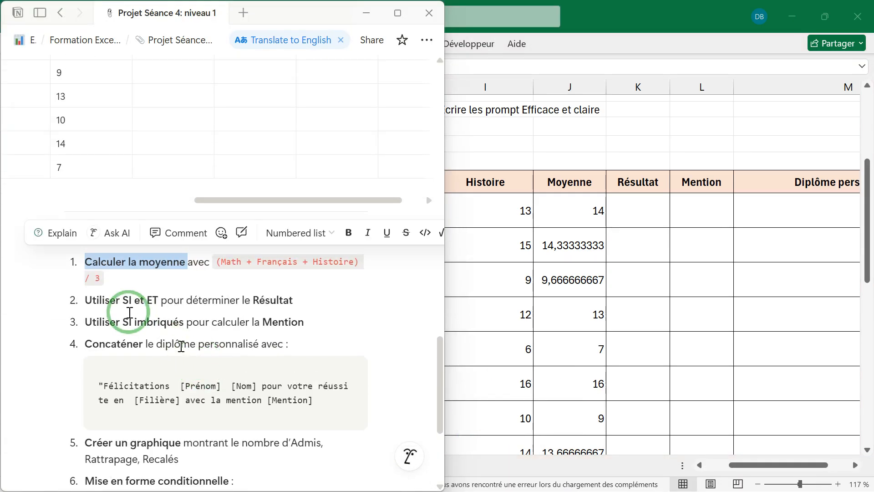
{"action": "left_click", "coordinate": [122, 287]}
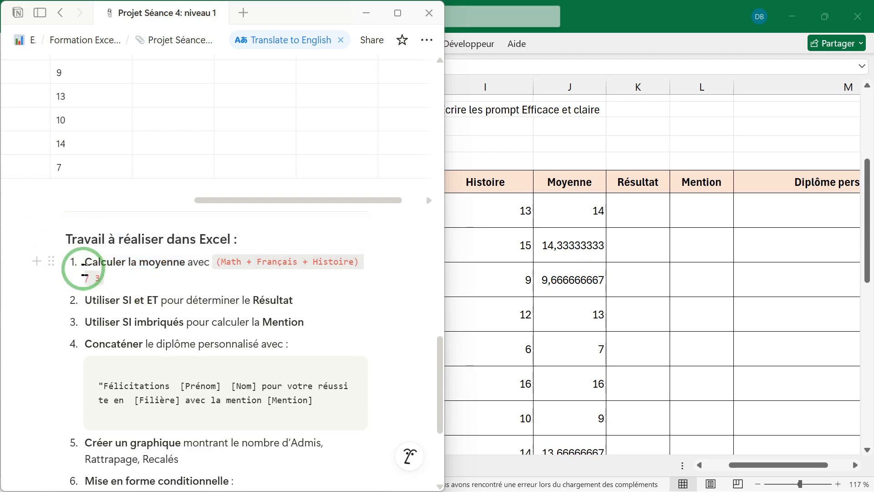
{"action": "left_click_drag", "start_coordinate": [85, 263], "coordinate": [185, 269]}
{"action": "left_click", "coordinate": [190, 267]}
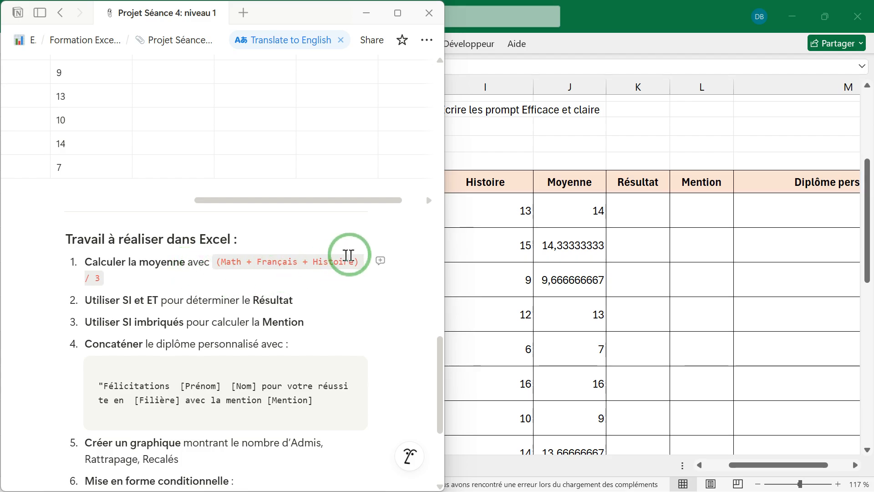
Switch to the Excel workbook and re-enter the Moyenne formula in cell J18 as =MOYENNE(G18:I18).
{"action": "left_click", "coordinate": [578, 203]}
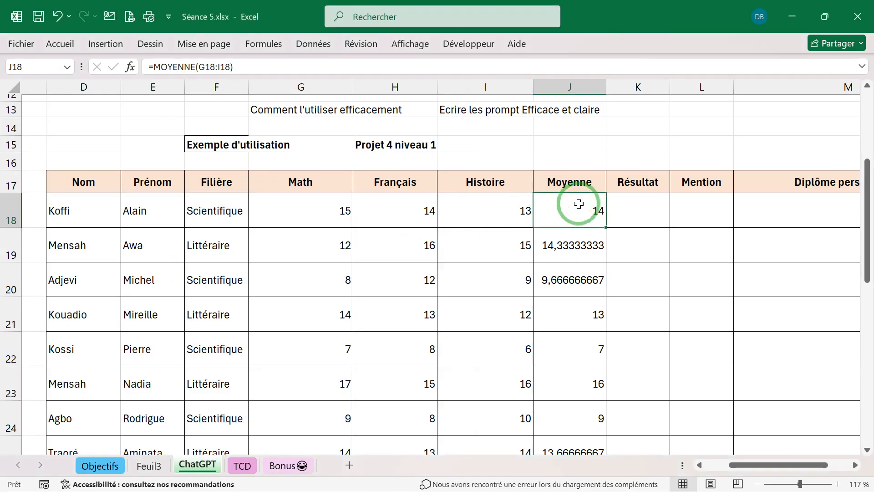
{"action": "double_click", "coordinate": [579, 203]}
{"action": "left_click_drag", "start_coordinate": [577, 216], "coordinate": [533, 208]}
{"action": "key", "text": "BackSpace"}
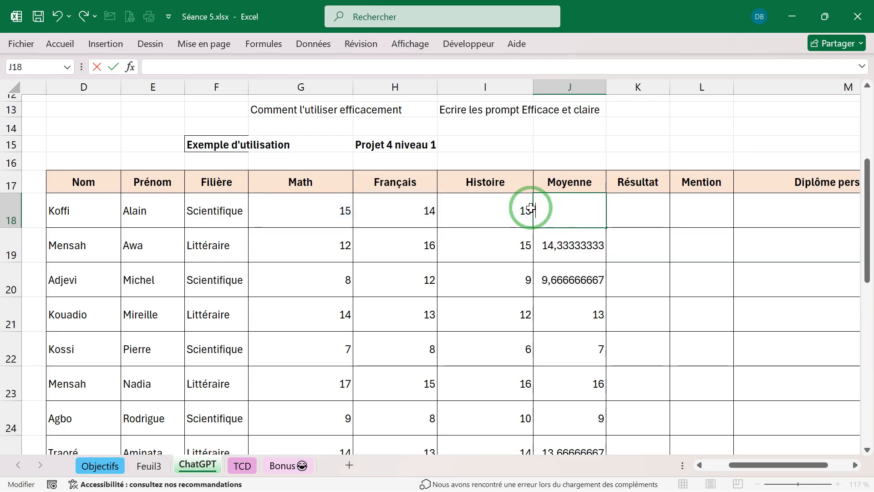
{"action": "type", "text": "=M"}
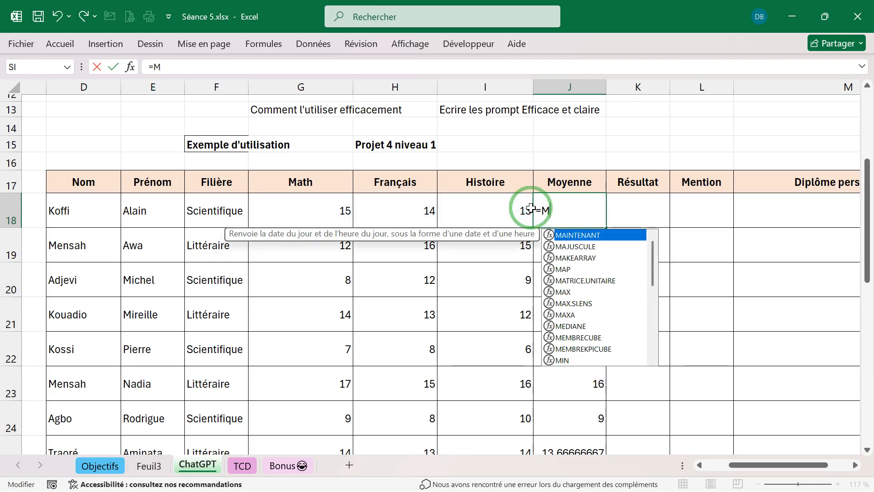
{"action": "type", "text": "onye"}
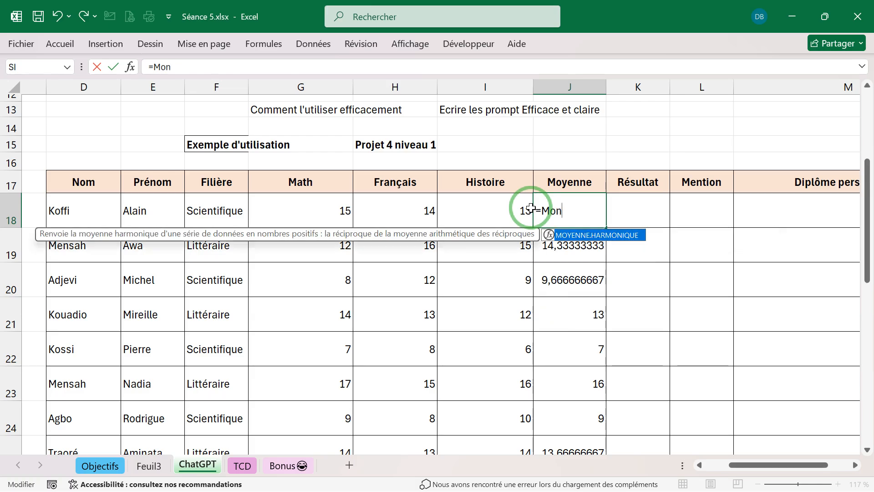
{"action": "key", "text": "BackSpace"}
{"action": "key", "text": "BackSpace"}
{"action": "type", "text": "u"}
{"action": "key", "text": "BackSpace"}
{"action": "type", "text": "y"}
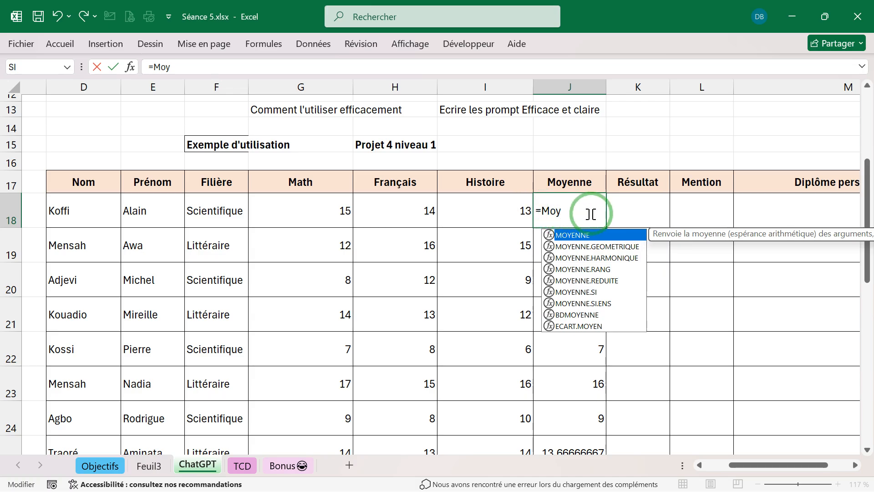
{"action": "left_click", "coordinate": [585, 243]}
{"action": "double_click", "coordinate": [580, 236]}
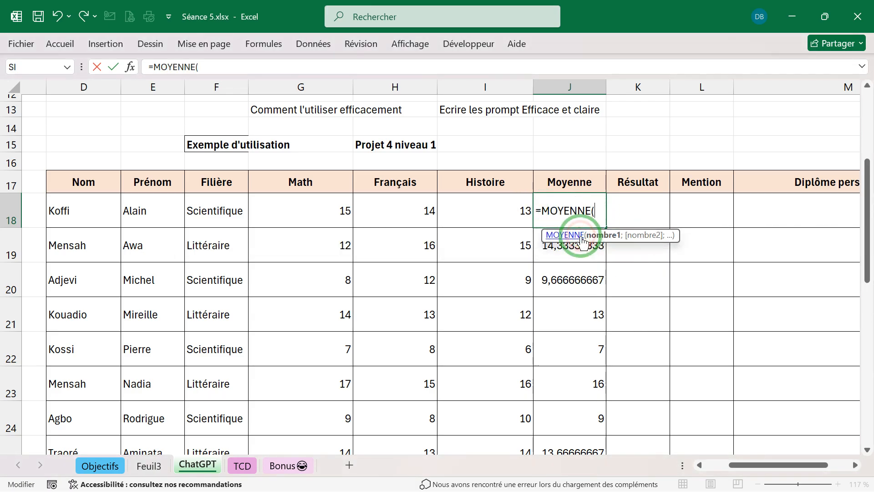
{"action": "left_click_drag", "start_coordinate": [330, 208], "coordinate": [485, 210]}
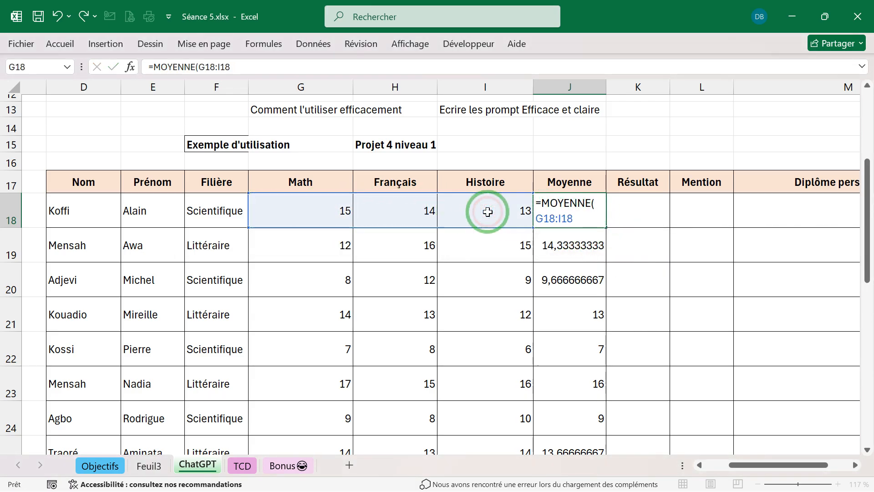
{"action": "key", "text": "Return"}
Fill the J18 average formula down the Moyenne column to row 37.
{"action": "left_click", "coordinate": [587, 210]}
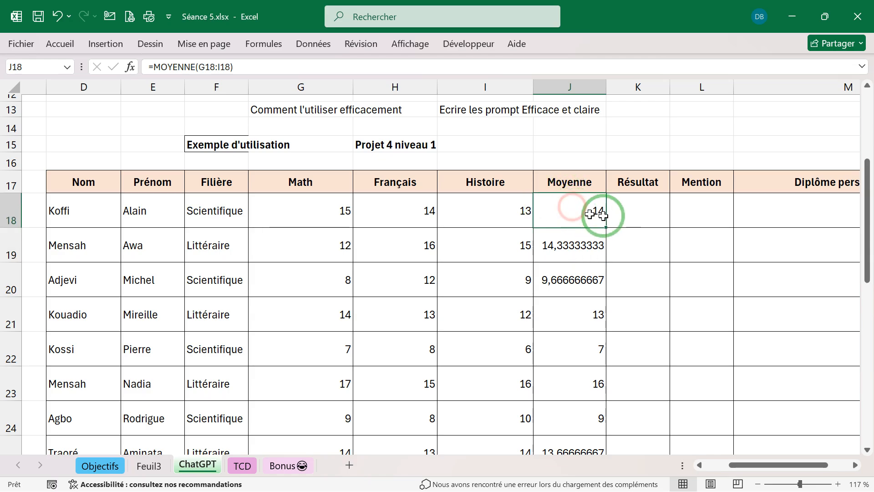
{"action": "left_click_drag", "start_coordinate": [606, 230], "coordinate": [603, 368]}
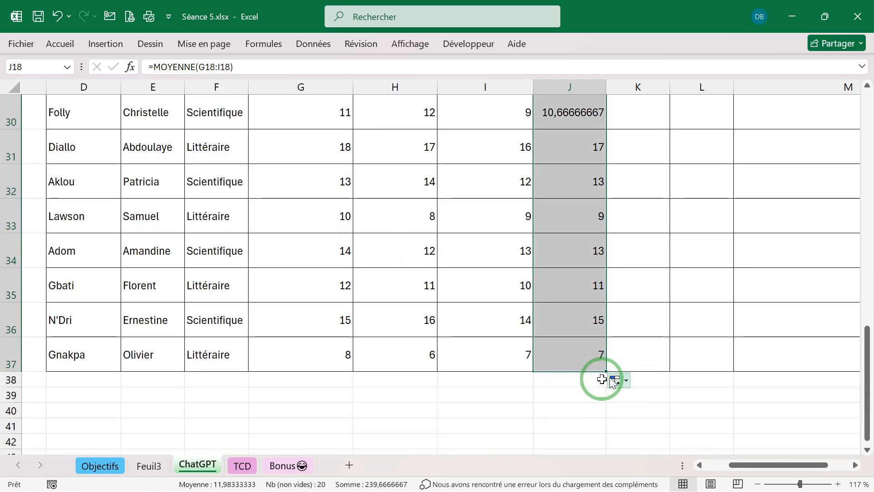
{"action": "left_click", "coordinate": [570, 380]}
Examine the Notion task "Utiliser SI et ET pour déterminer le Résultat" and the matching Résultat column in the Excel table.
{"action": "mouse_move", "coordinate": [529, 489]}
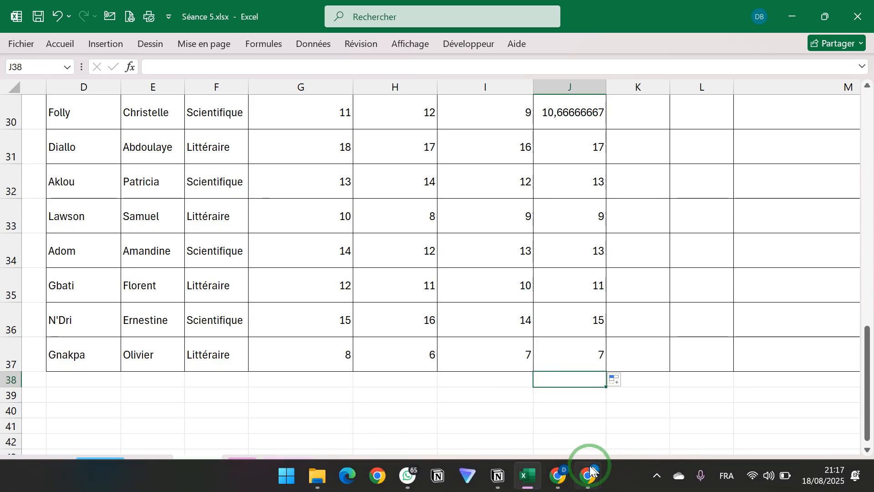
{"action": "left_click", "coordinate": [486, 477]}
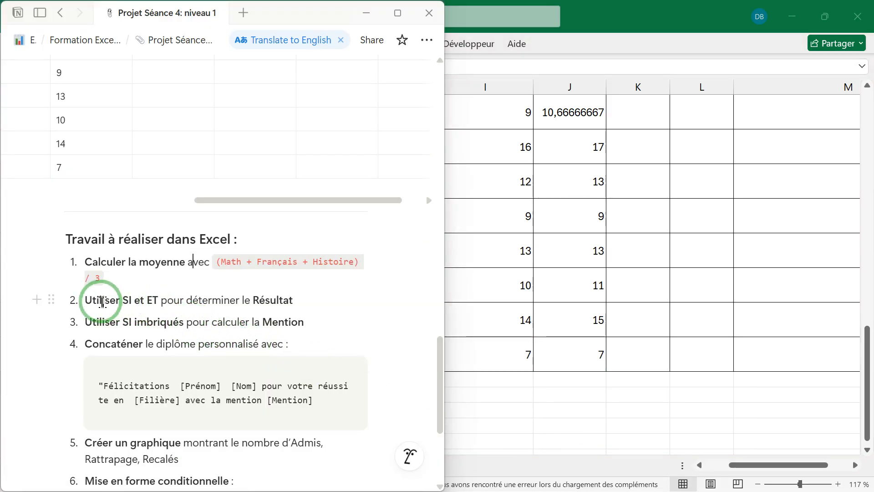
{"action": "scroll", "coordinate": [95, 301], "scroll_direction": "down", "scroll_amount": 1}
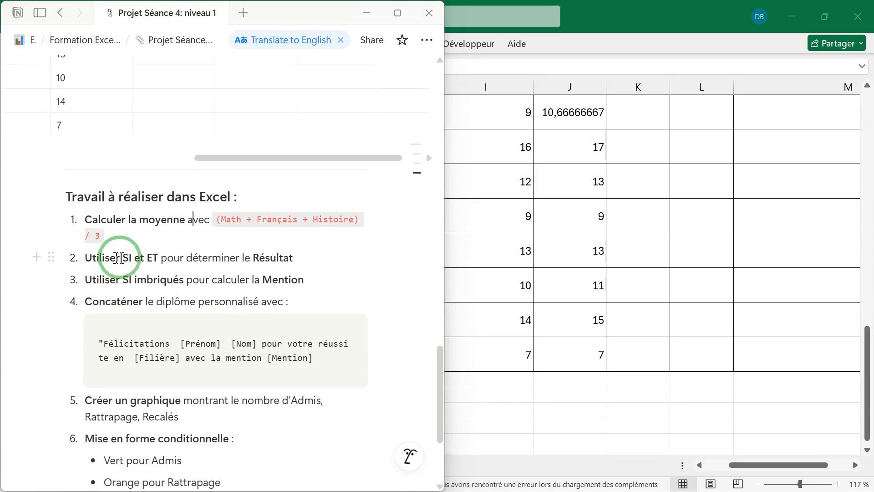
{"action": "left_click_drag", "start_coordinate": [295, 257], "coordinate": [68, 258]}
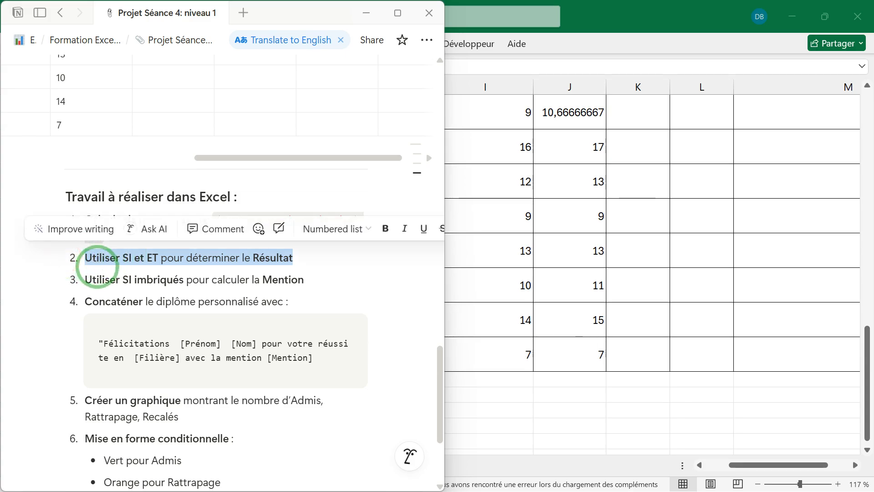
{"action": "left_click", "coordinate": [104, 266]}
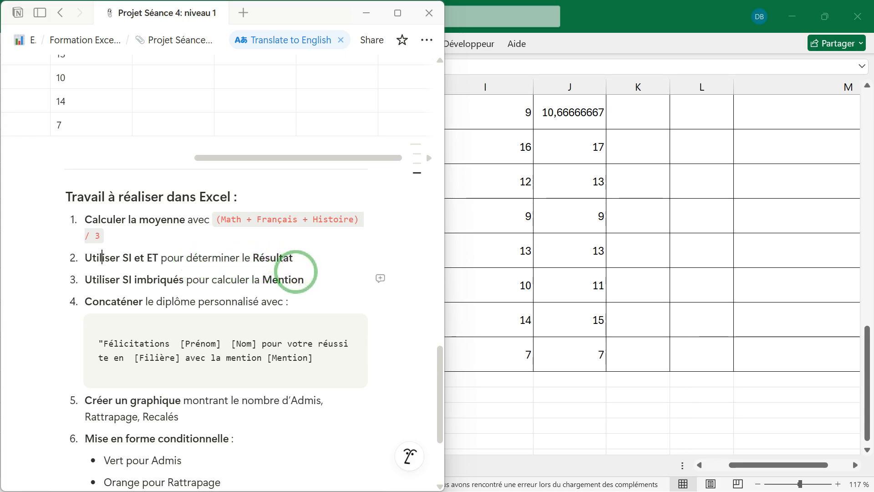
{"action": "scroll", "coordinate": [580, 286], "scroll_direction": "up", "scroll_amount": 10}
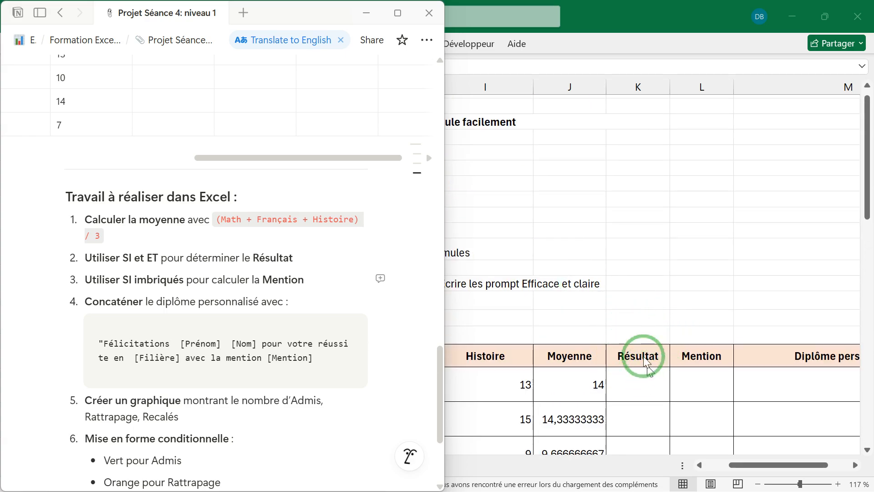
{"action": "left_click", "coordinate": [626, 354]}
{"action": "scroll", "coordinate": [628, 358], "scroll_direction": "down", "scroll_amount": 2}
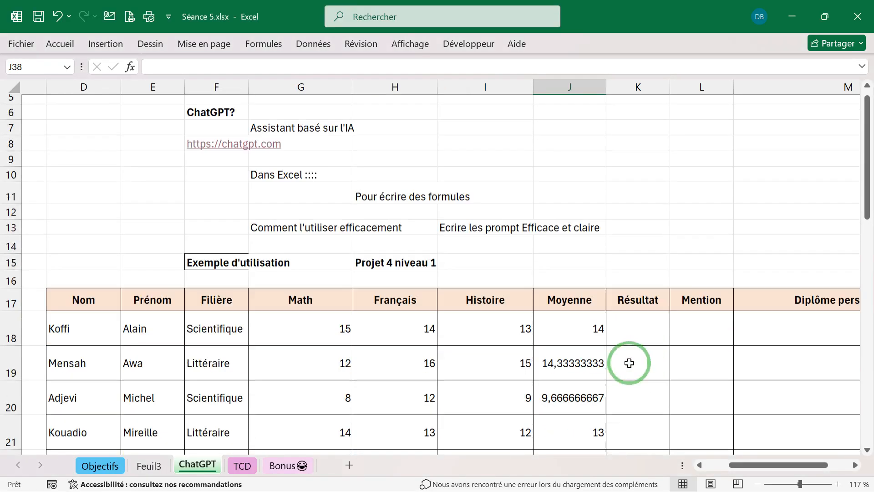
{"action": "mouse_move", "coordinate": [427, 485]}
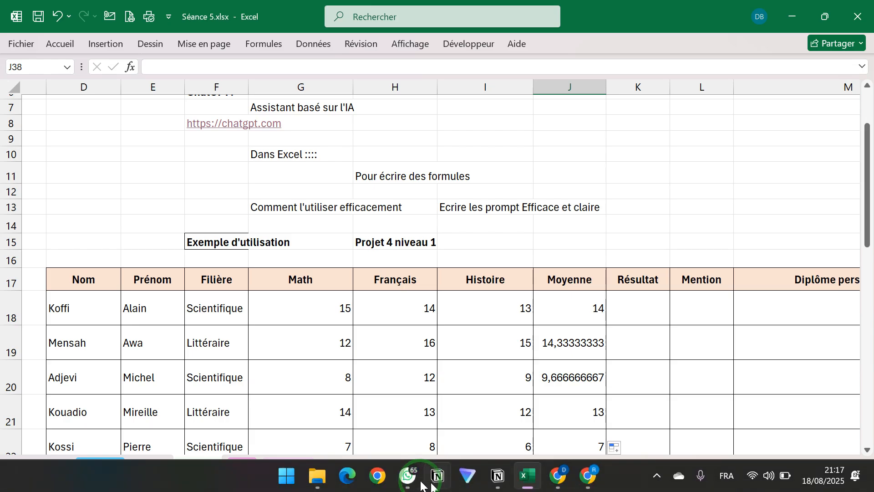
Reopen the Notion project page and review the Admis, Rattrapage and Recalé conditions under "Règles de calcul".
{"action": "left_click", "coordinate": [498, 477]}
{"action": "scroll", "coordinate": [286, 356], "scroll_direction": "up", "scroll_amount": 7}
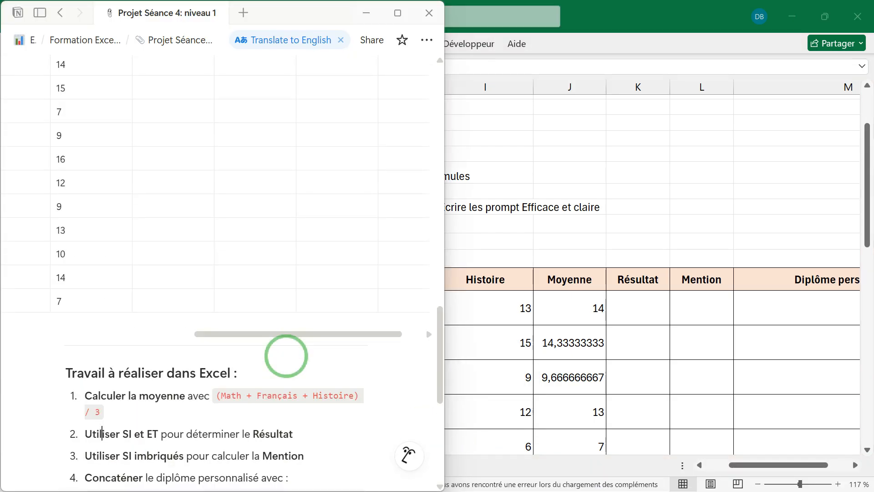
{"action": "scroll", "coordinate": [285, 356], "scroll_direction": "up", "scroll_amount": 4}
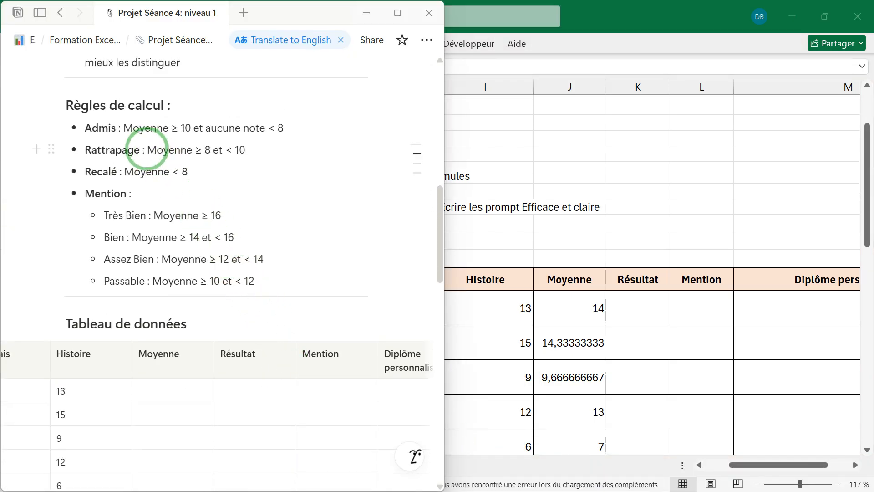
{"action": "left_click_drag", "start_coordinate": [82, 121], "coordinate": [99, 117]}
{"action": "left_click_drag", "start_coordinate": [188, 171], "coordinate": [86, 130]}
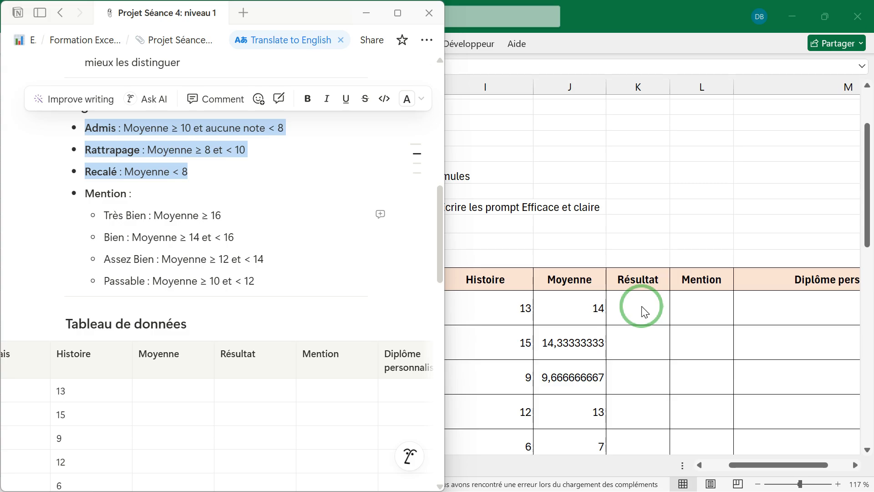
{"action": "left_click", "coordinate": [273, 220]}
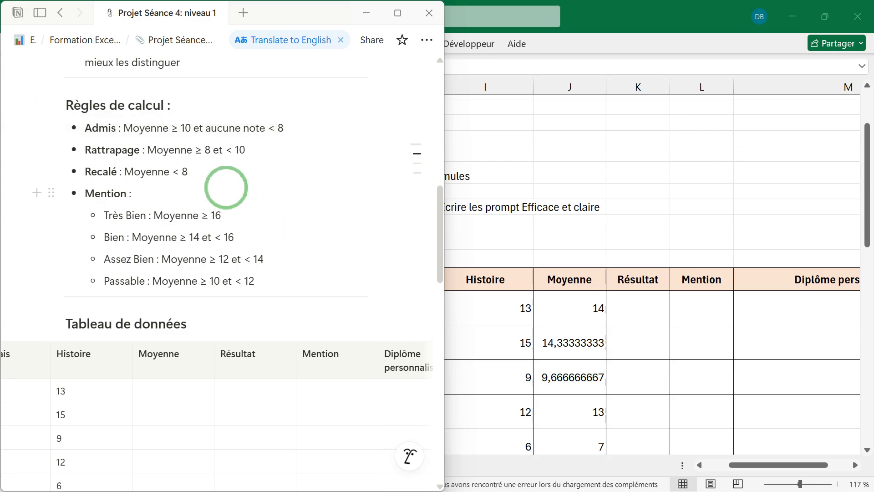
Switch to ChatGPT in the browser and start a new chat.
{"action": "mouse_move", "coordinate": [449, 489]}
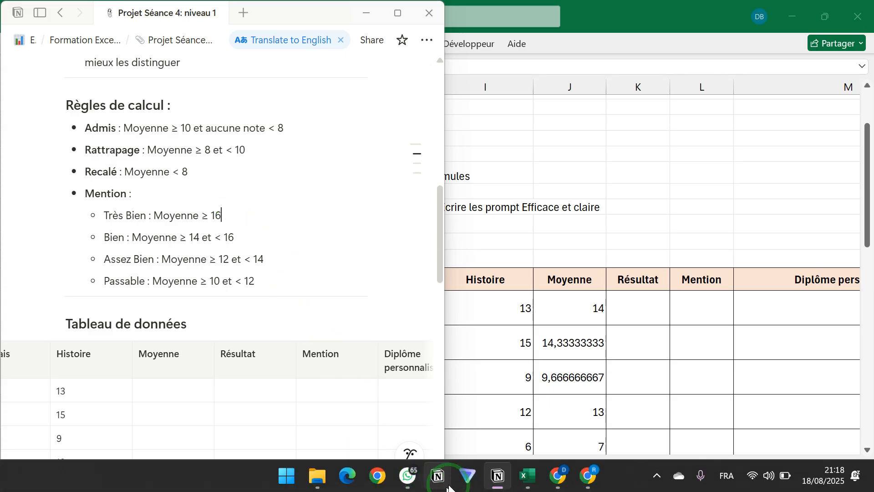
{"action": "left_click", "coordinate": [556, 476]}
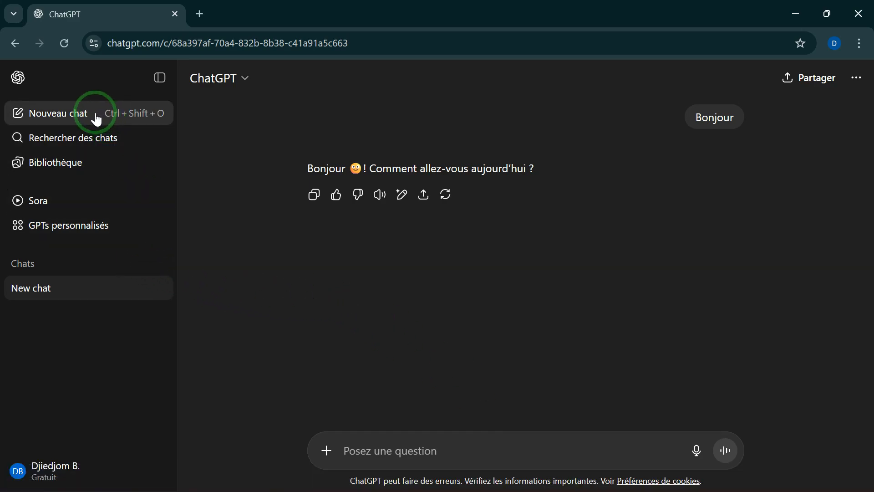
{"action": "left_click", "coordinate": [56, 116]}
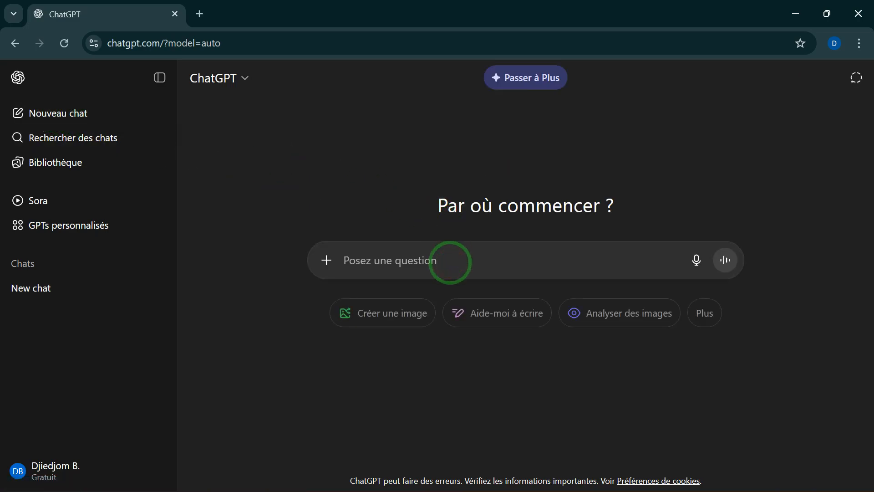
Send the prompt "Tu es un expert dans le traitement de données avec le logiciel Excel".
{"action": "scroll", "coordinate": [450, 263], "scroll_direction": "up", "scroll_amount": 5}
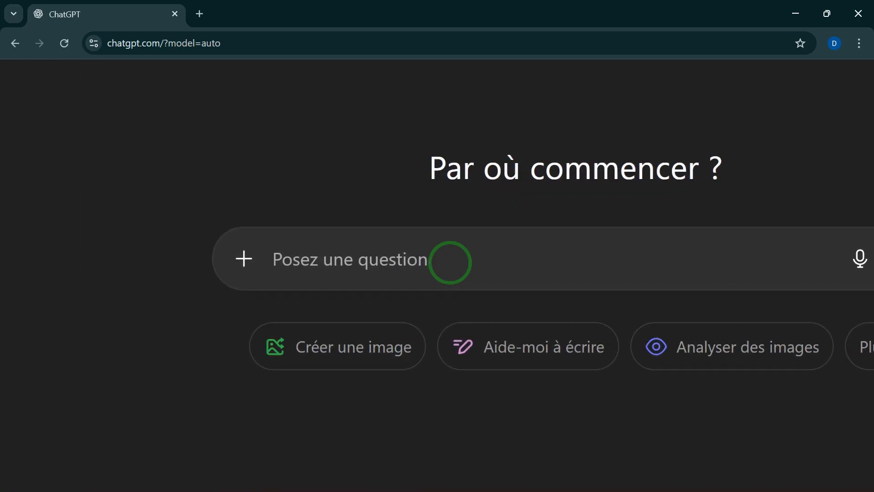
{"action": "type", "text": "Tu"}
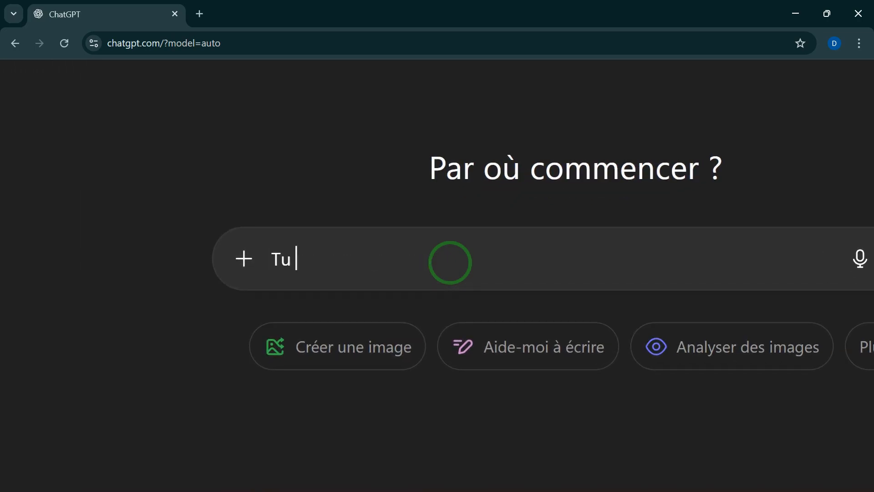
{"action": "type", "text": " es un expert"}
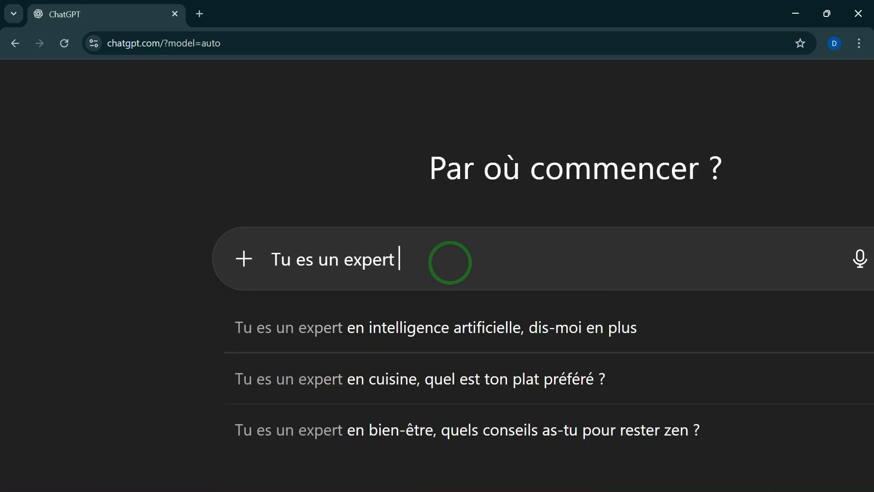
{"action": "type", "text": " dans le traitement de donné"}
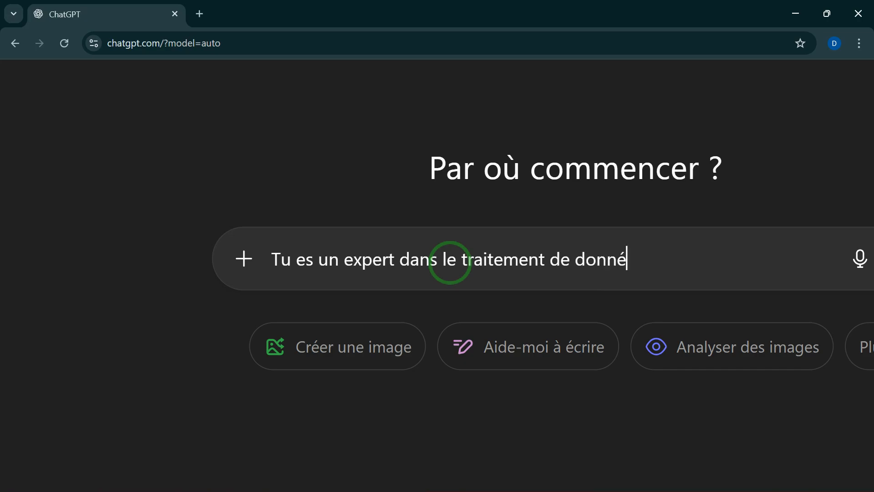
{"action": "type", "text": "es avec "}
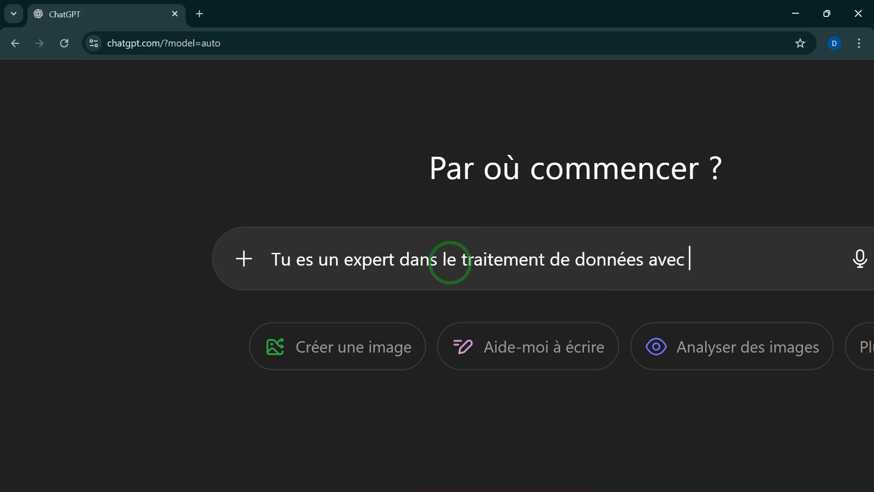
{"action": "type", "text": "le logiciels"}
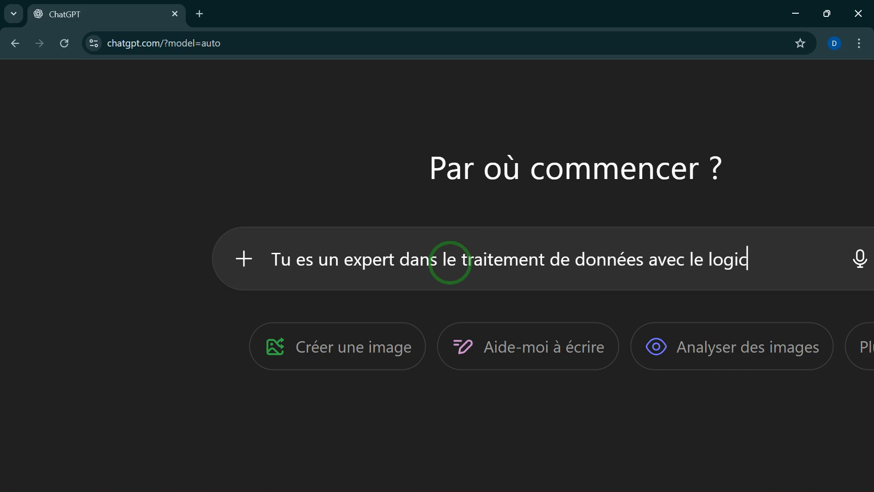
{"action": "key", "text": "BackSpace"}
{"action": "key", "text": "BackSpace"}
{"action": "type", "text": "Ecel"}
{"action": "key", "text": "BackSpace"}
{"action": "key", "text": "BackSpace"}
{"action": "type", "text": "x"}
{"action": "key", "text": "BackSpace"}
{"action": "key", "text": "BackSpace"}
{"action": "type", "text": "xcel"}
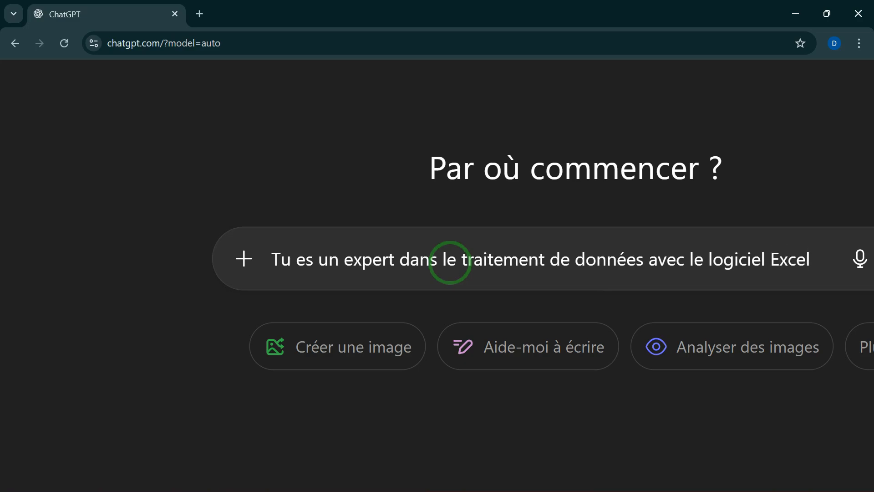
{"action": "key", "text": "Return"}
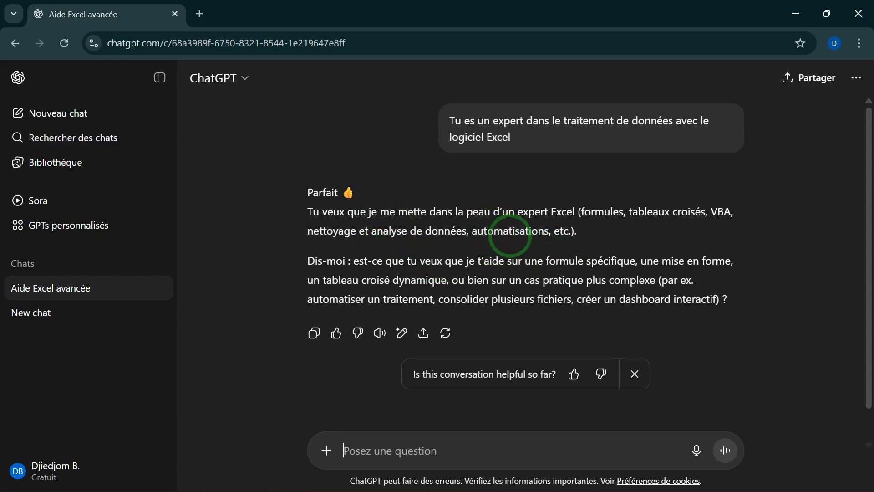
Read ChatGPT's reply to the expert-role prompt and return to the empty question field.
{"action": "scroll", "coordinate": [510, 235], "scroll_direction": "down", "scroll_amount": 1}
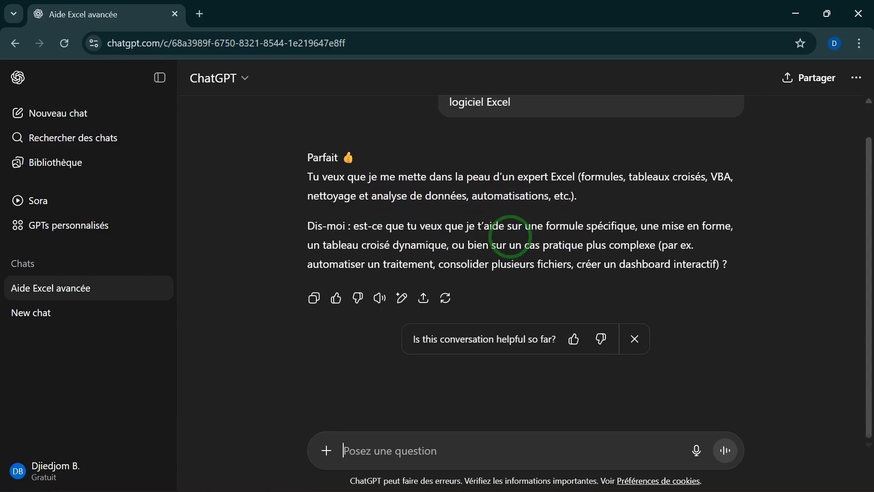
{"action": "left_click", "coordinate": [404, 450]}
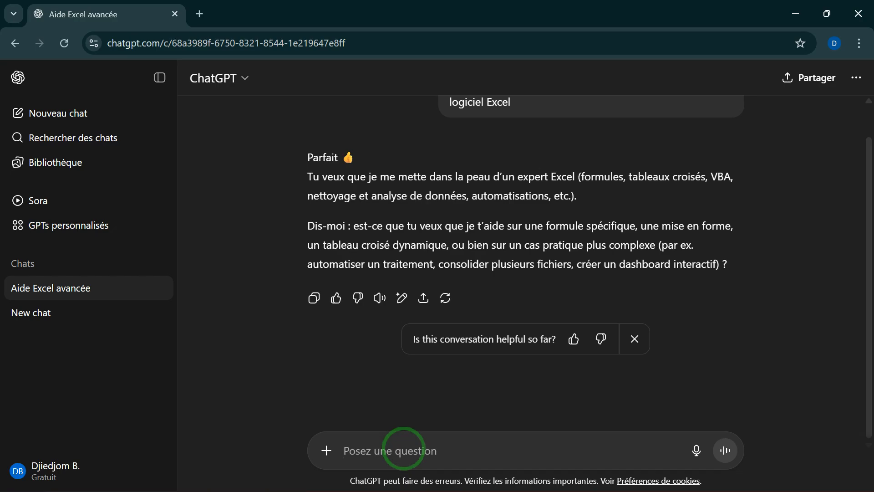
{"action": "mouse_move", "coordinate": [394, 490]}
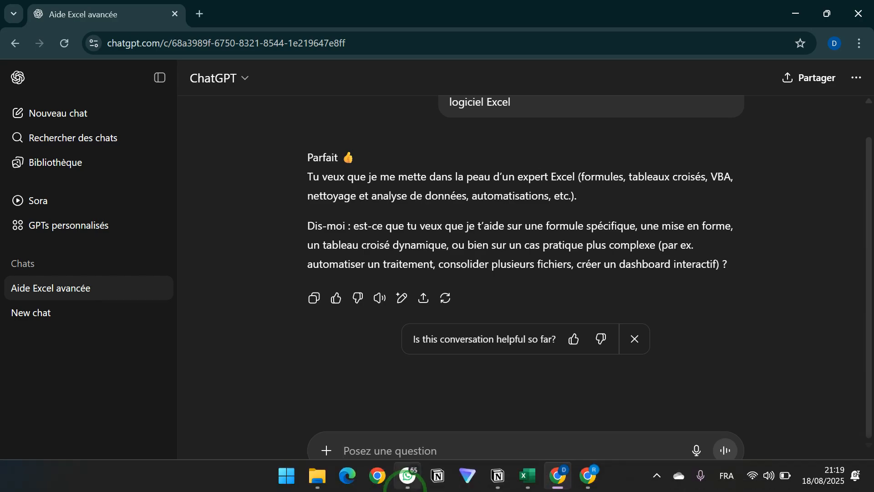
Copy the Admis, Rattrapage and Recalé rules from the Notion project page into ChatGPT's question field.
{"action": "left_click", "coordinate": [494, 475]}
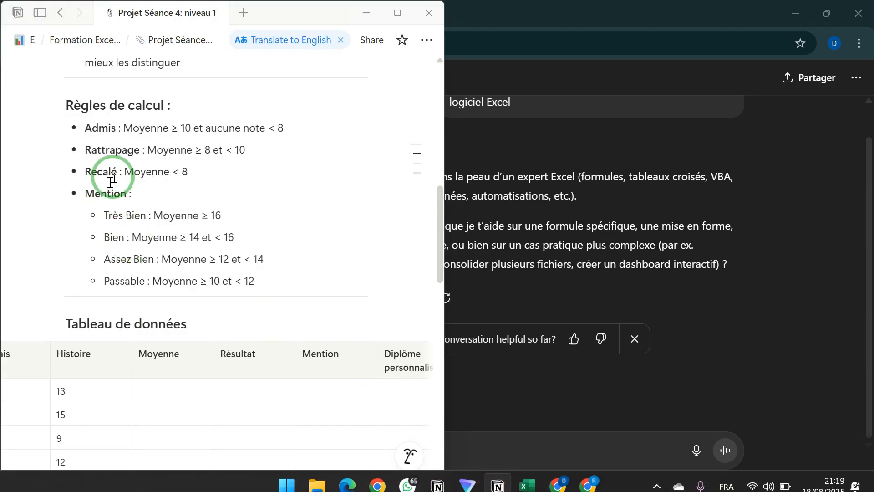
{"action": "left_click_drag", "start_coordinate": [194, 174], "coordinate": [85, 132]}
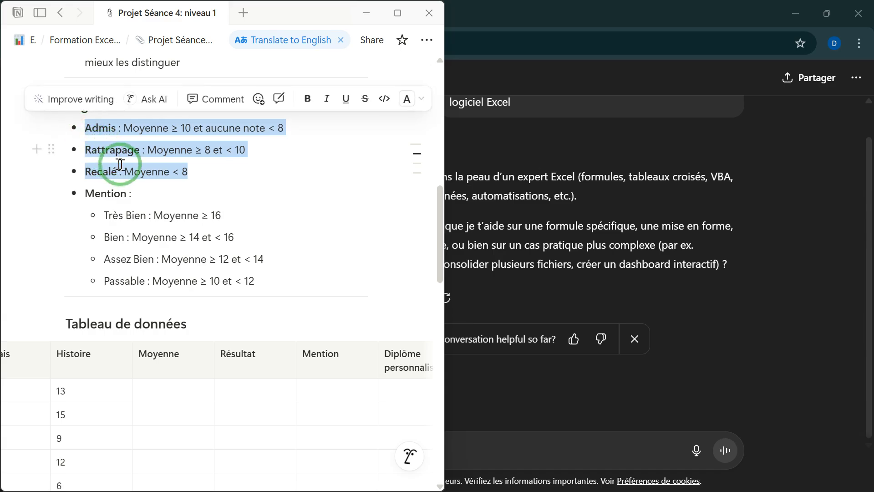
{"action": "left_click", "coordinate": [203, 169]}
{"action": "left_click_drag", "start_coordinate": [203, 167], "coordinate": [65, 128]}
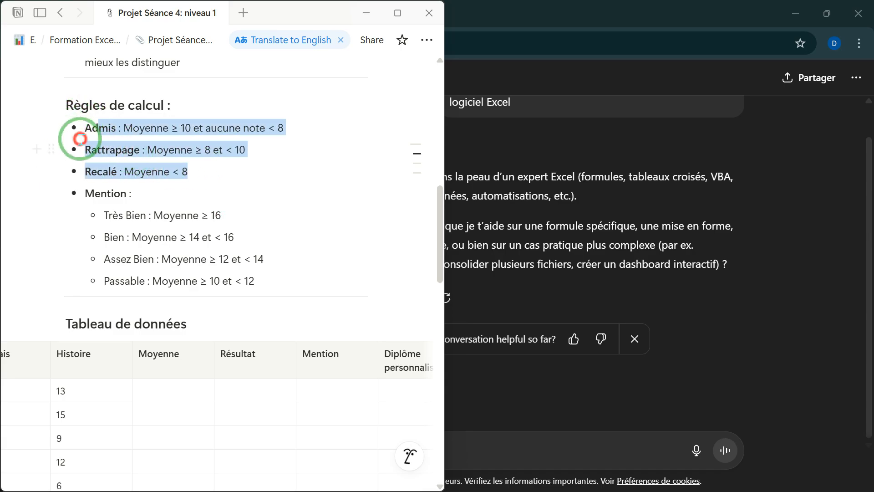
{"action": "left_click", "coordinate": [210, 179]}
{"action": "left_click_drag", "start_coordinate": [209, 168], "coordinate": [78, 128]}
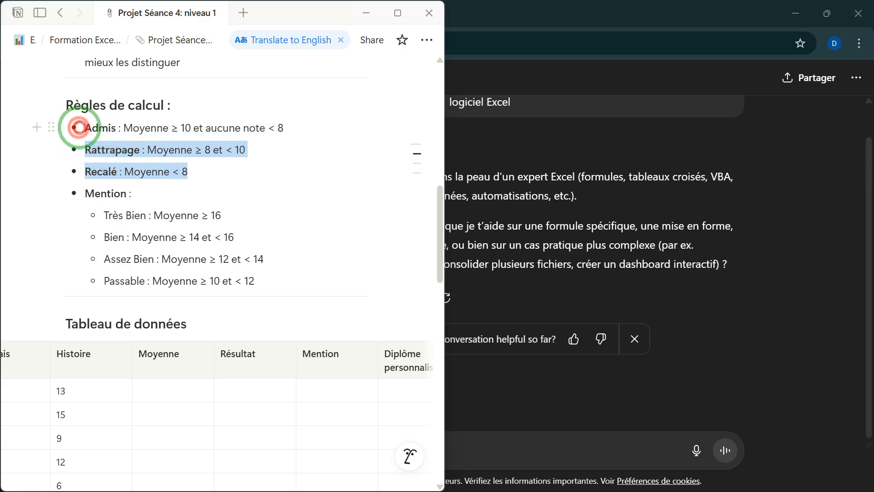
{"action": "left_click", "coordinate": [199, 174]}
{"action": "left_click_drag", "start_coordinate": [199, 174], "coordinate": [86, 128]}
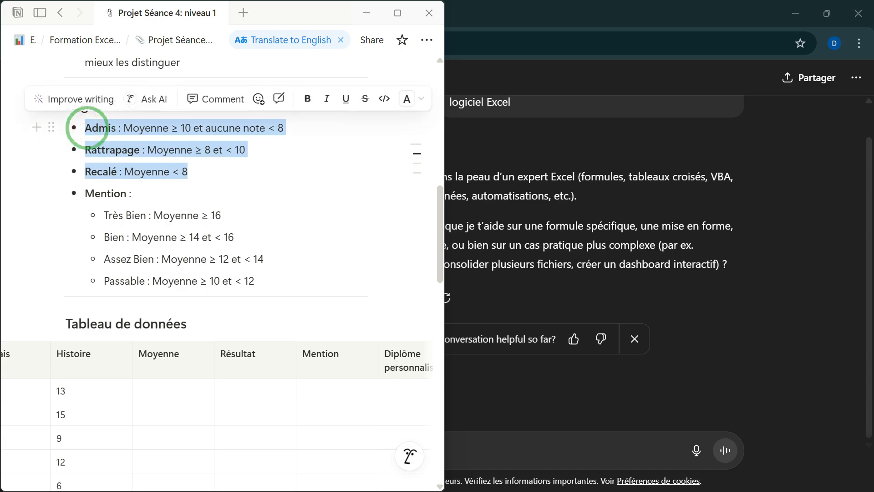
{"action": "left_click", "coordinate": [473, 444]}
{"action": "type", "text": "- **Admis** : Moyenne ≥ 10 et aucune note < 8 - **Rattrapage** : Moyenne ≥ 8 et < 10 - **Recalé** : Moyenne < 8"}
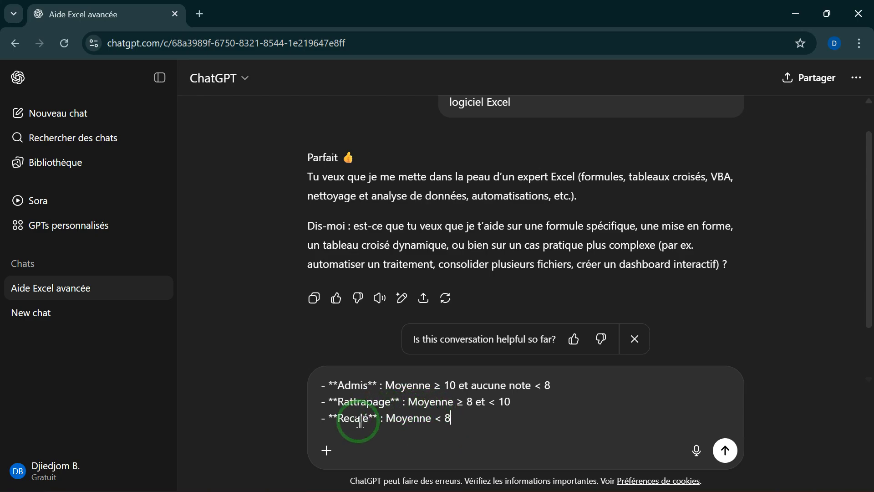
Insert two blank lines above the Admis condition in the unsent prompt to make room for an instruction.
{"action": "scroll", "coordinate": [358, 421], "scroll_direction": "up", "scroll_amount": 3}
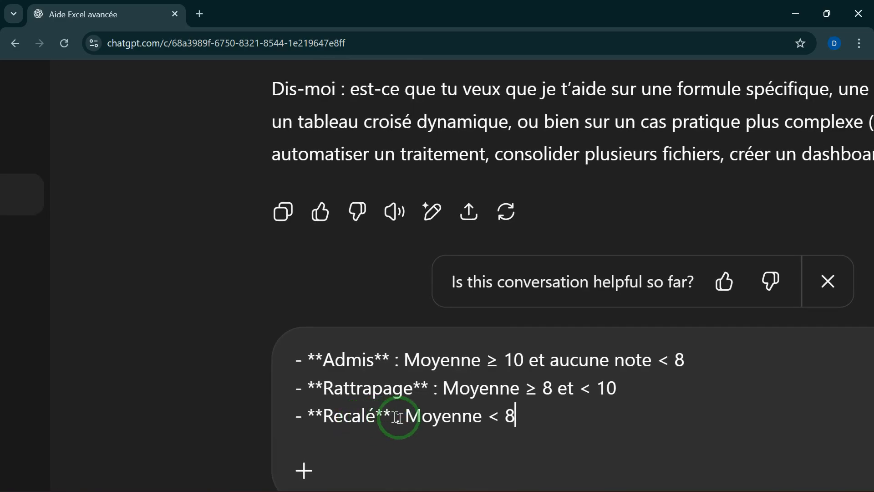
{"action": "left_click_drag", "start_coordinate": [462, 439], "coordinate": [428, 442]}
{"action": "left_click", "coordinate": [464, 448]}
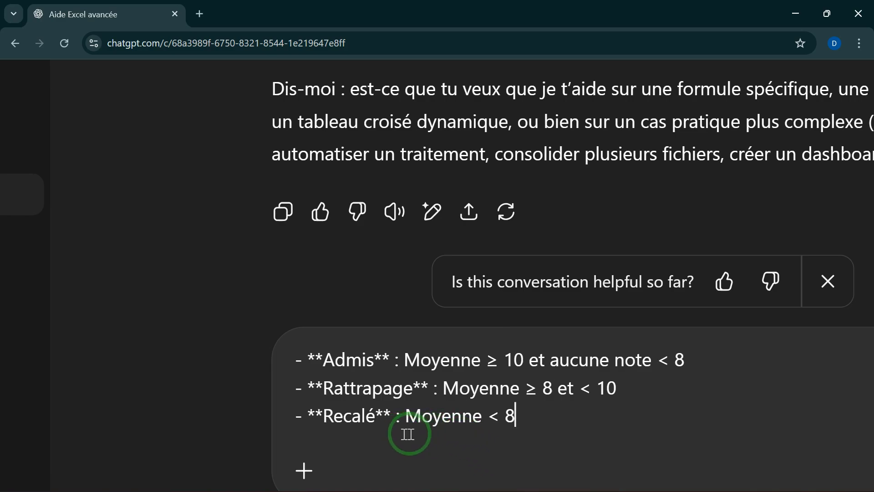
{"action": "left_click", "coordinate": [504, 436]}
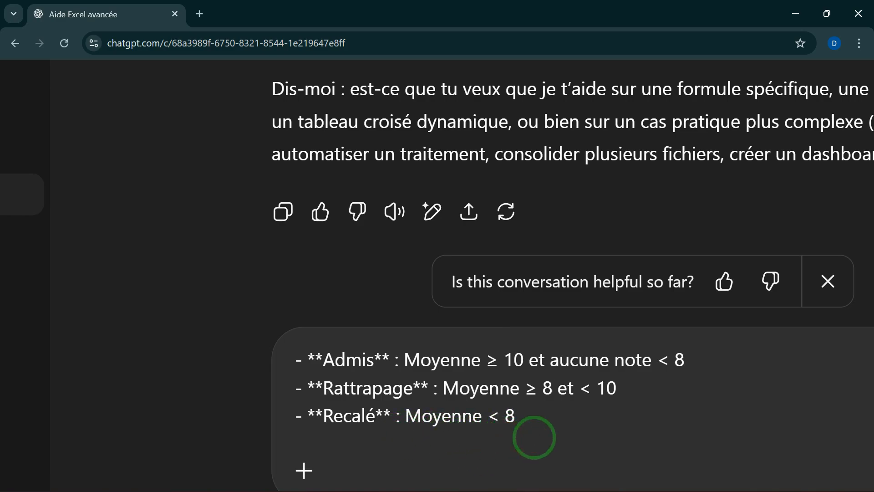
{"action": "left_click", "coordinate": [534, 419]}
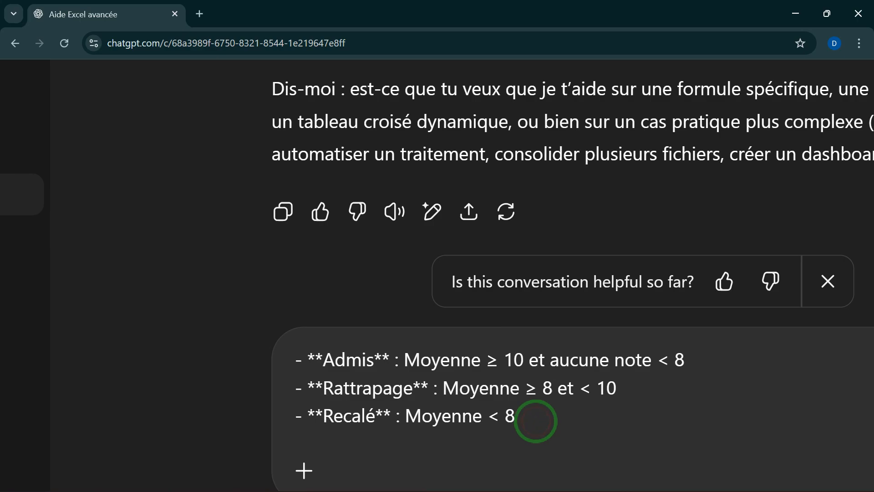
{"action": "scroll", "coordinate": [455, 414], "scroll_direction": "up", "scroll_amount": 2}
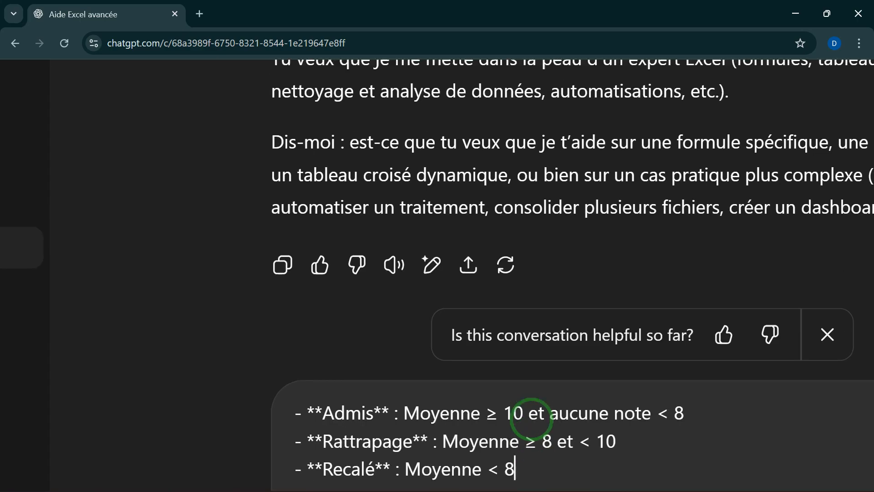
{"action": "left_click", "coordinate": [300, 426]}
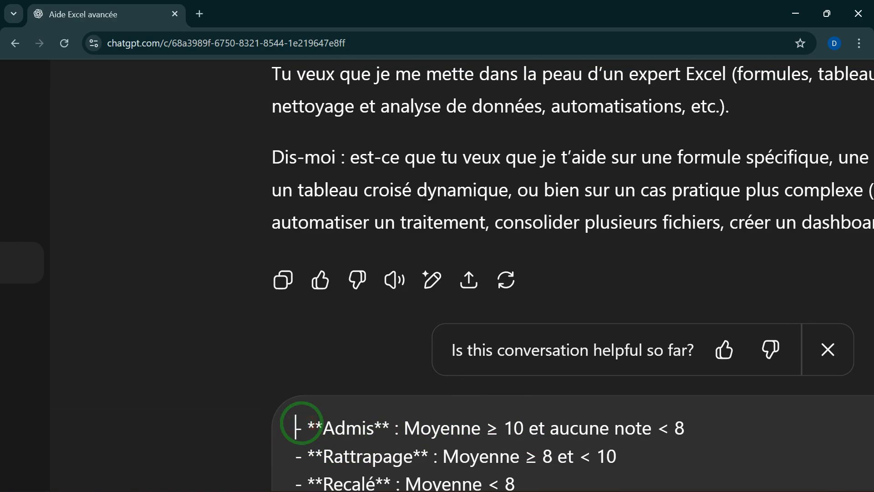
{"action": "key", "text": "shift+Return"}
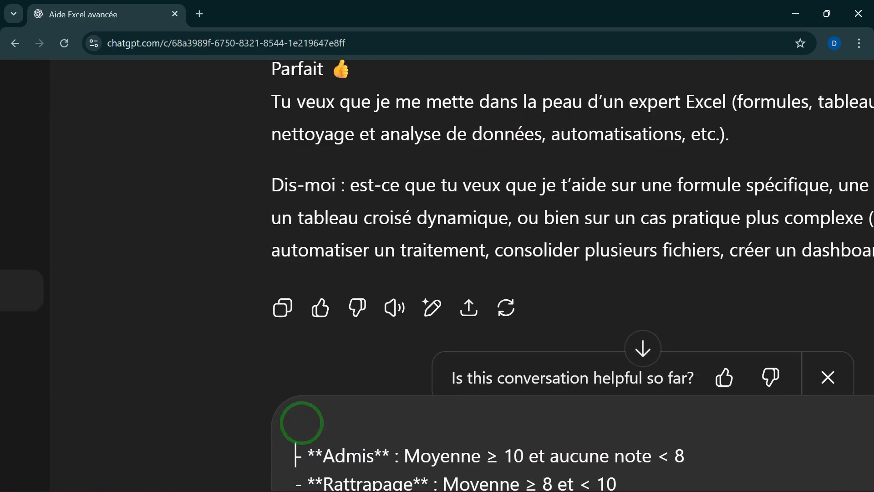
{"action": "key", "text": "shift+Return"}
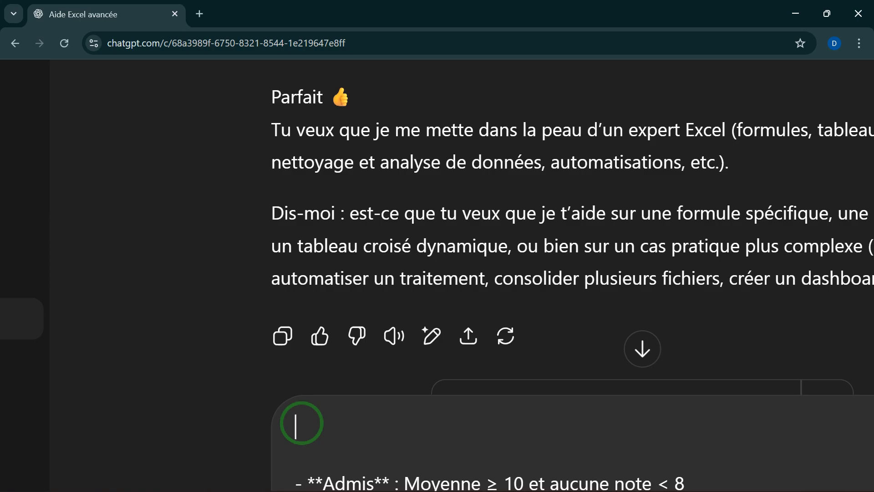
{"action": "scroll", "coordinate": [301, 423], "scroll_direction": "down", "scroll_amount": 3}
{"action": "scroll", "coordinate": [275, 482], "scroll_direction": "down", "scroll_amount": 2}
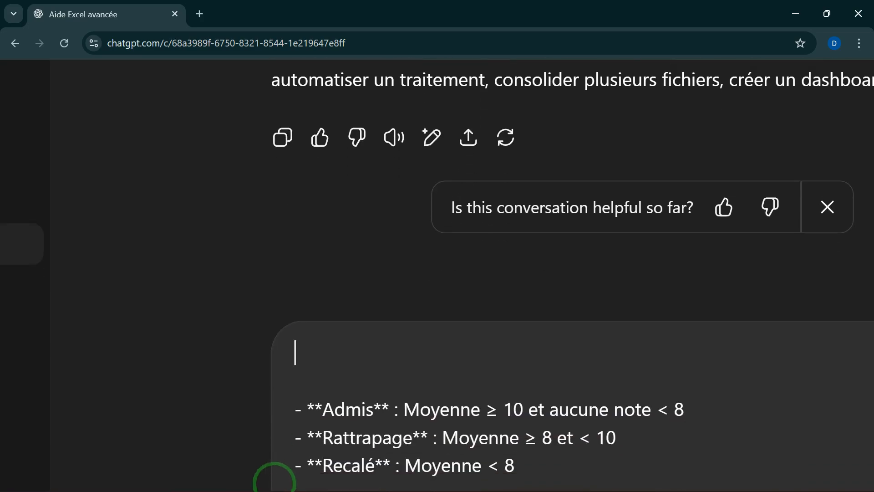
{"action": "scroll", "coordinate": [275, 484], "scroll_direction": "down", "scroll_amount": 2}
{"action": "scroll", "coordinate": [274, 483], "scroll_direction": "down", "scroll_amount": 2}
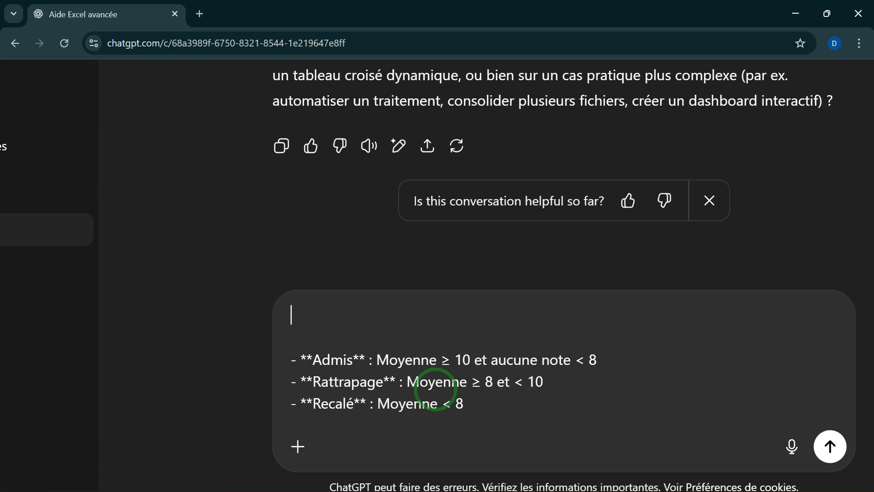
Arrange ChatGPT side by side with the Séance 5.xlsx workbook, showing the Moyenne and Résultat columns and the full conditions.
{"action": "left_click", "coordinate": [827, 13]}
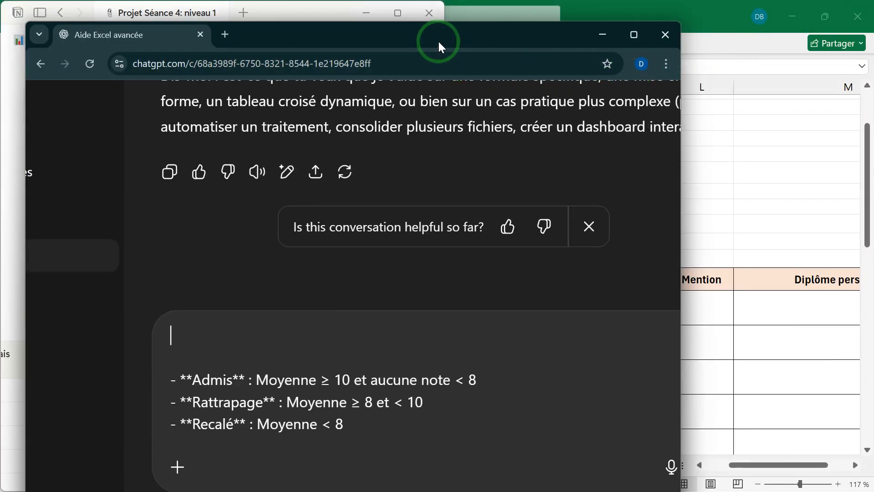
{"action": "key", "text": "super+Left"}
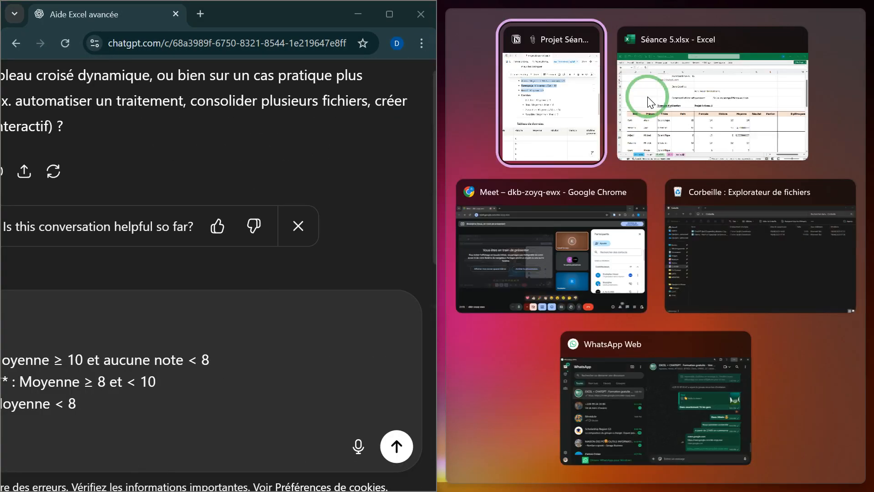
{"action": "left_click", "coordinate": [662, 69]}
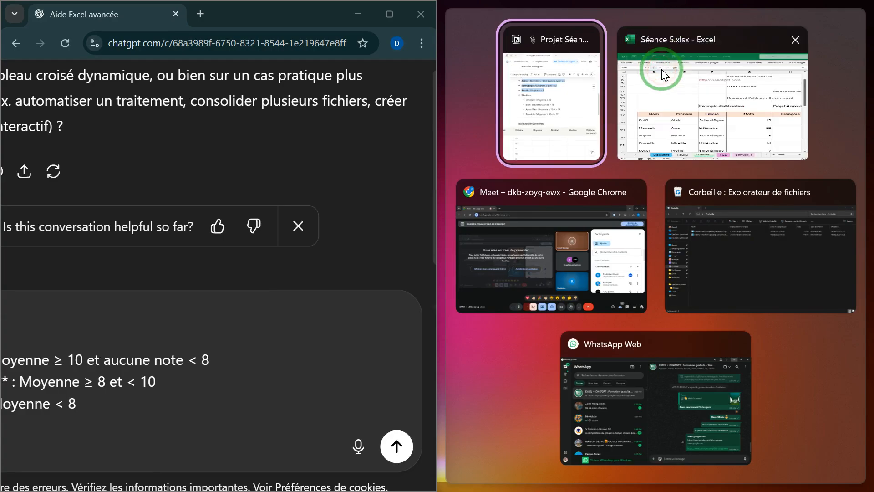
{"action": "scroll", "coordinate": [636, 316], "scroll_direction": "right", "scroll_amount": 6}
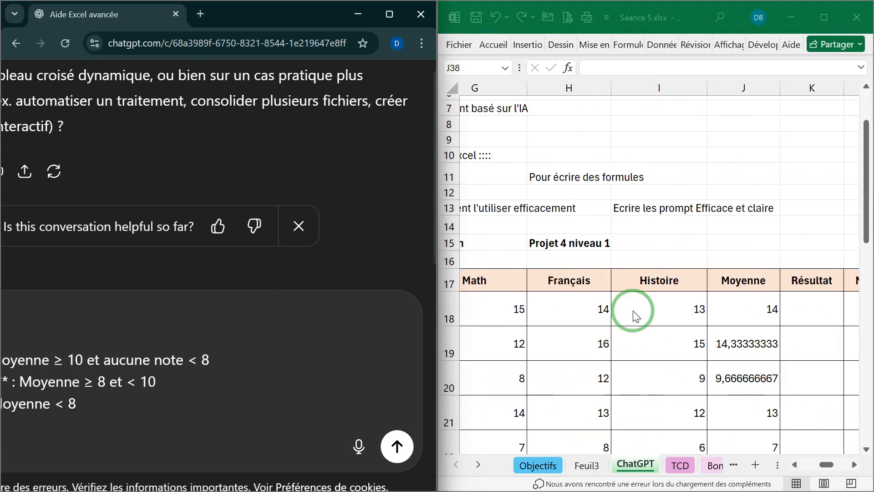
{"action": "scroll", "coordinate": [636, 315], "scroll_direction": "left", "scroll_amount": 2}
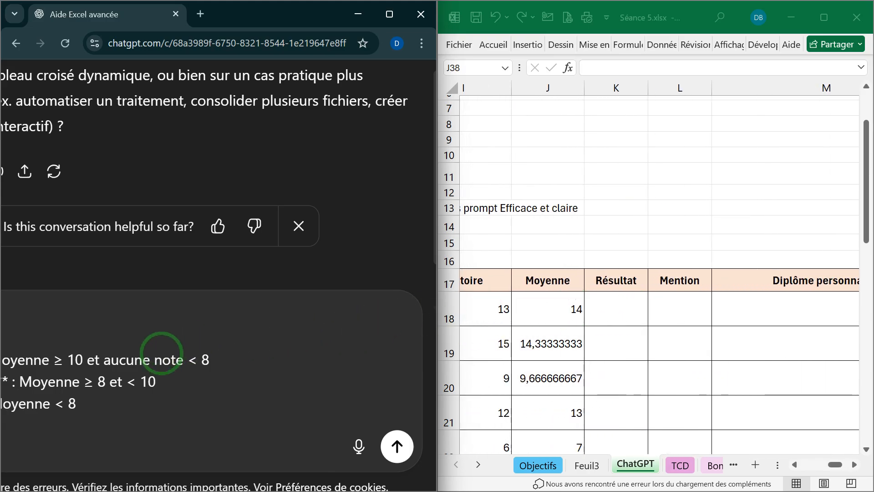
{"action": "scroll", "coordinate": [162, 348], "scroll_direction": "left", "scroll_amount": 5}
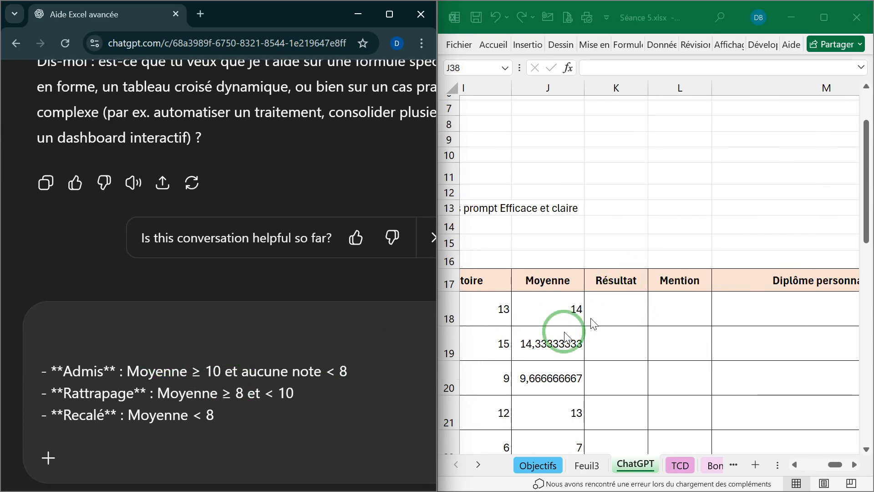
Write "Ecrit une formule qui calcul le résultat" on the blank first line of the prompt.
{"action": "left_click", "coordinate": [69, 330]}
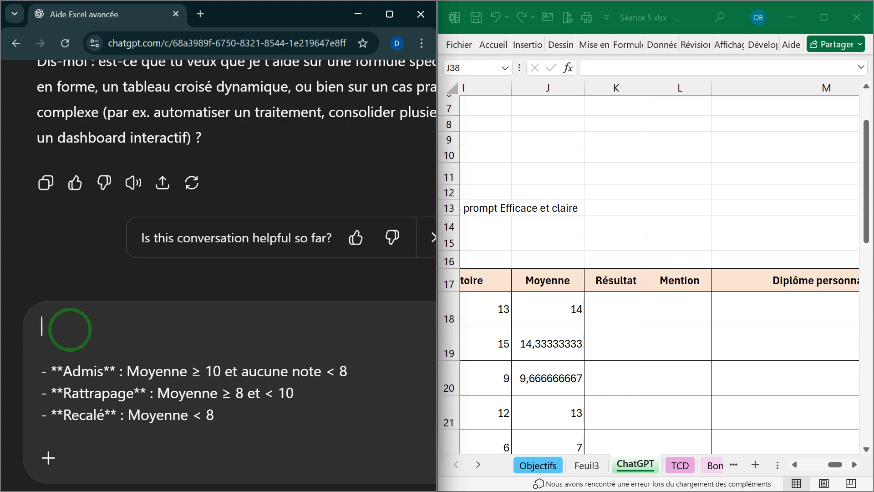
{"action": "type", "text": "Ecrit un"}
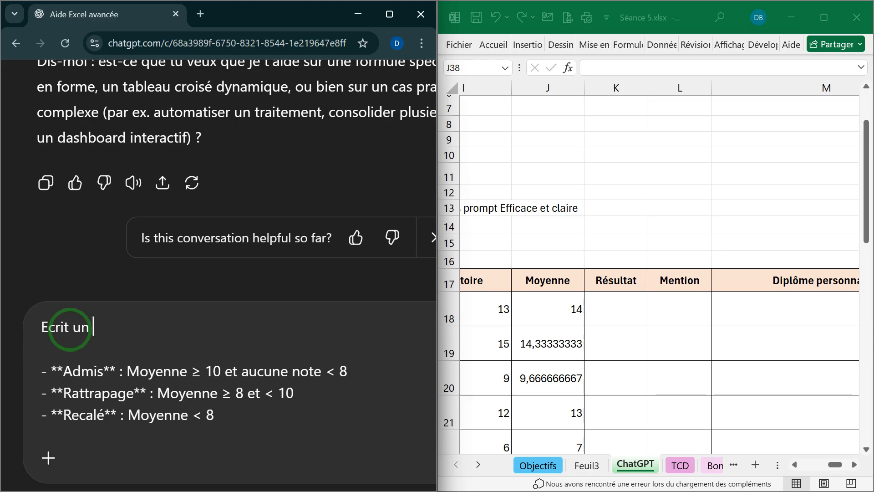
{"action": "type", "text": " e formule "}
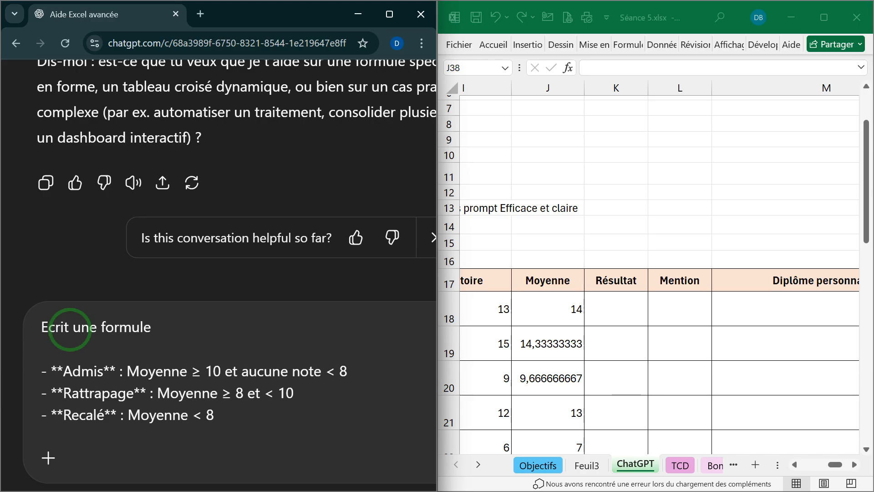
{"action": "type", "text": "qui cal"}
{"action": "type", "text": "cul le "}
{"action": "type", "text": "cru"}
{"action": "key", "text": "BackSpace"}
{"action": "key", "text": "BackSpace"}
{"action": "type", "text": "ru"}
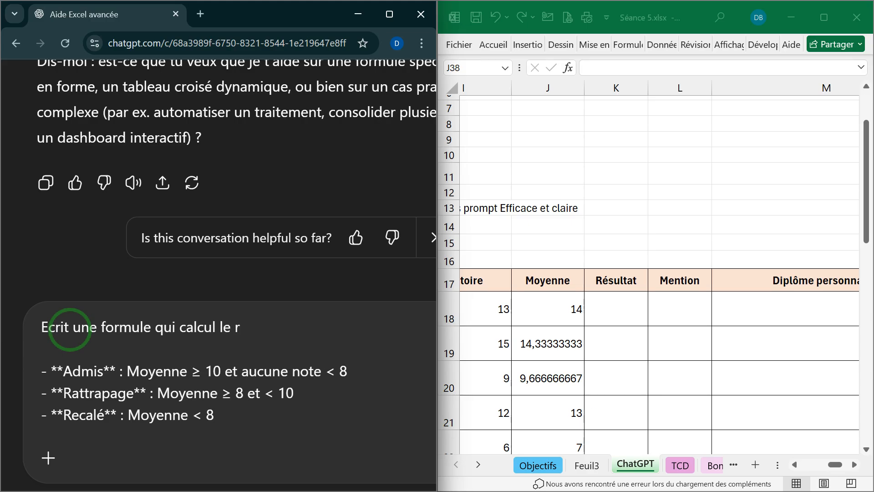
{"action": "key", "text": "BackSpace"}
{"action": "type", "text": "él"}
{"action": "type", "text": "sultat"}
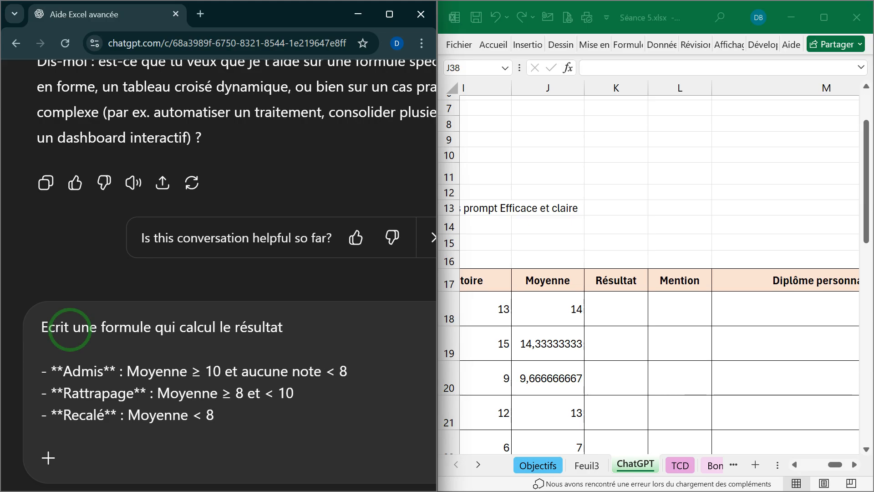
Complete the instruction with "à la cellule K18.", selecting the first Résultat cell in the workbook to get its reference.
{"action": "type", "text": " de"}
{"action": "key", "text": "BackSpace"}
{"action": "key", "text": "BackSpace"}
{"action": "type", "text": "à la cellule"}
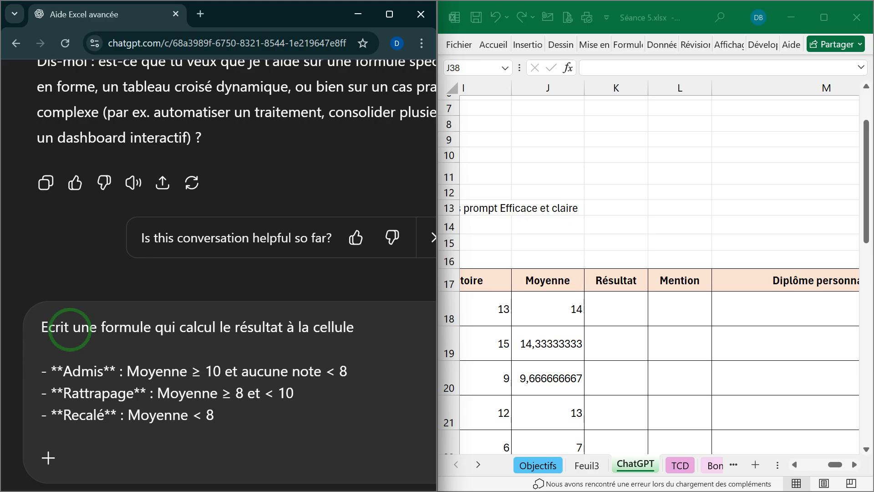
{"action": "left_click", "coordinate": [608, 310]}
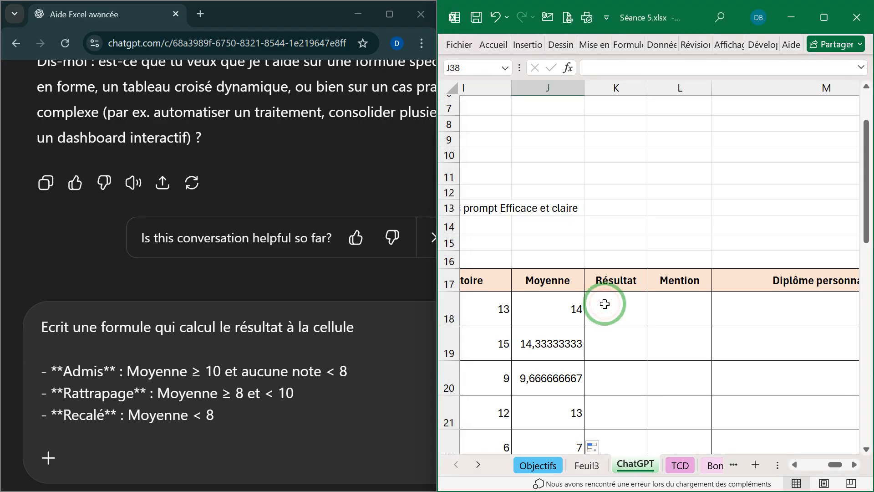
{"action": "left_click", "coordinate": [608, 310]}
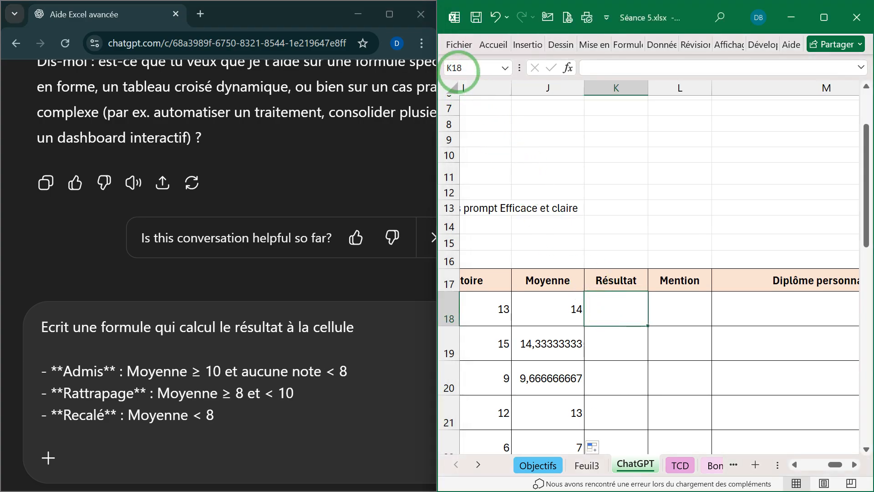
{"action": "left_click", "coordinate": [360, 331]}
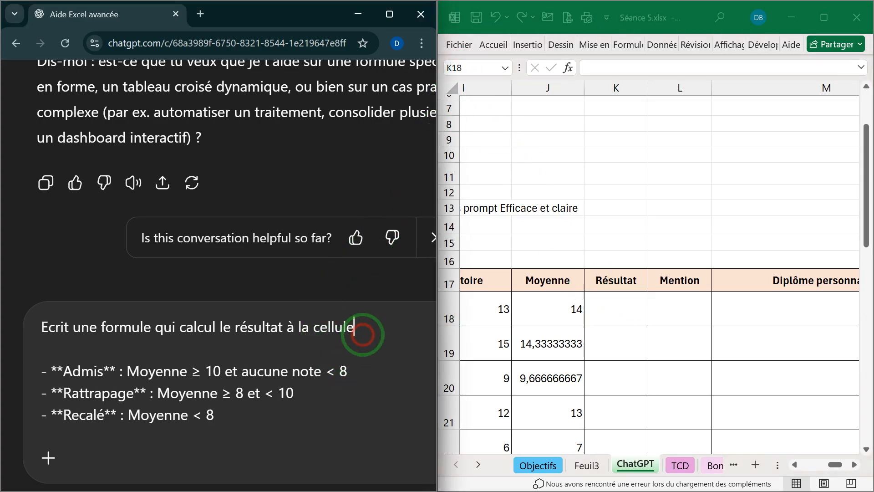
{"action": "type", "text": "K"}
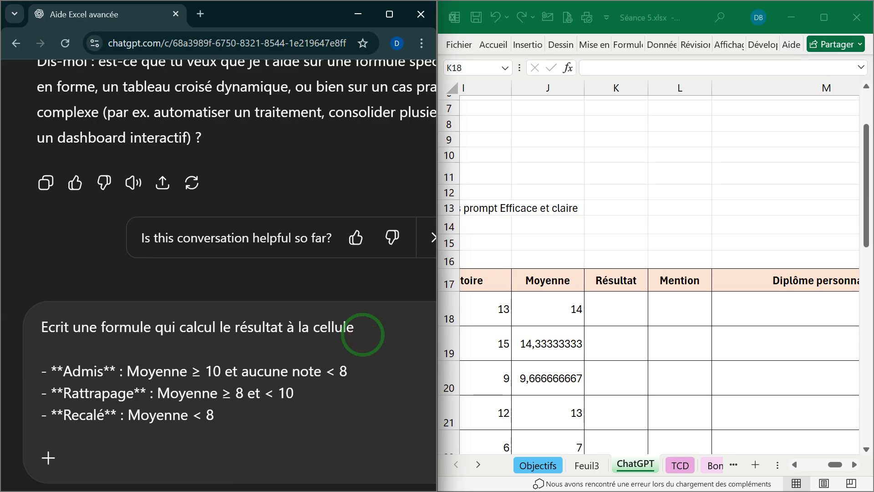
{"action": "type", "text": "18."}
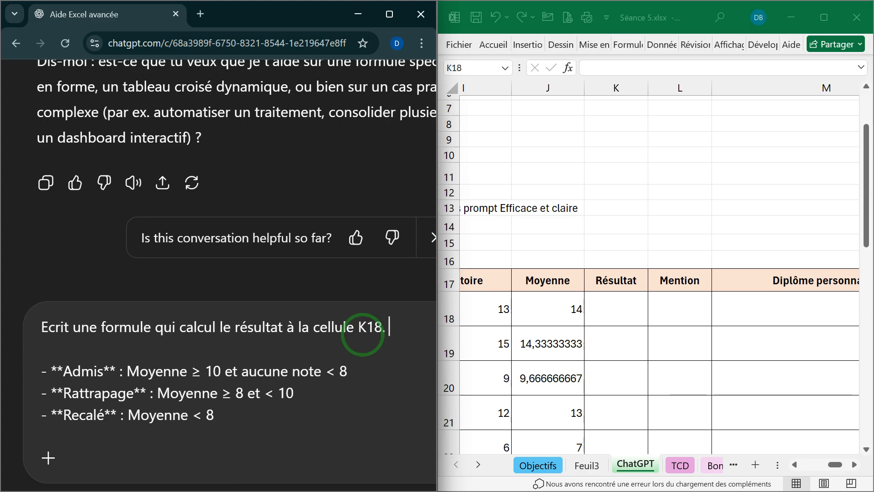
Add the line "La moyenne se trouve dans J18" below the instruction, selecting the first Moyenne cell in the workbook to get its reference.
{"action": "key", "text": "shift+Return"}
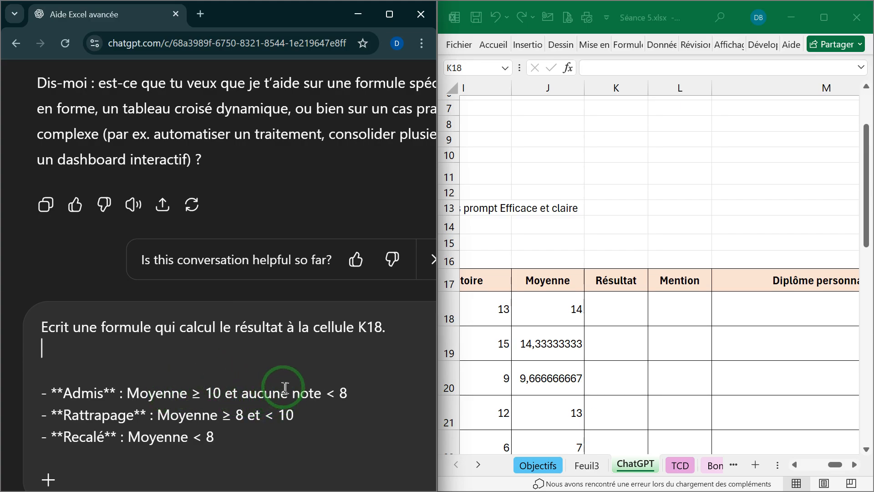
{"action": "type", "text": "a m"}
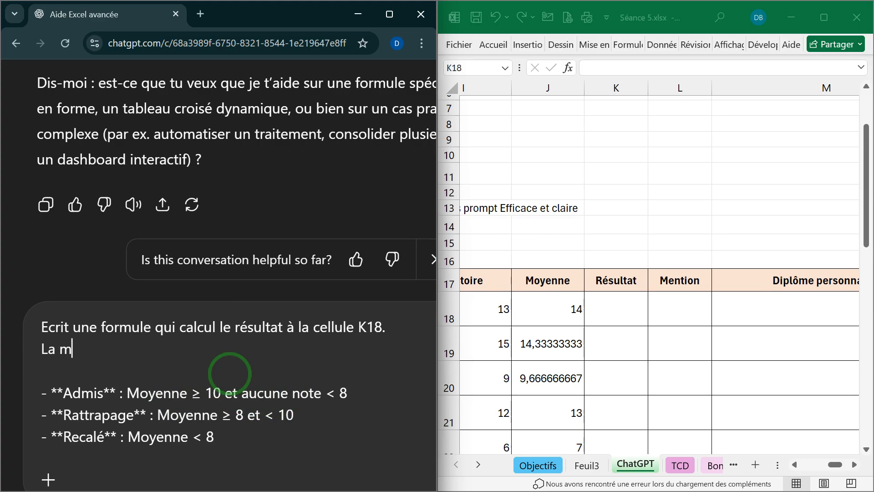
{"action": "type", "text": "oyenne se trouve dans"}
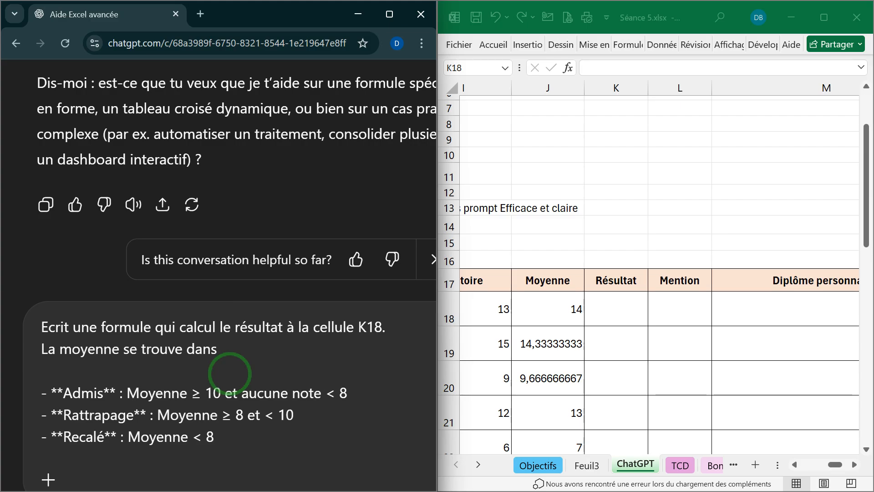
{"action": "left_click", "coordinate": [526, 301]}
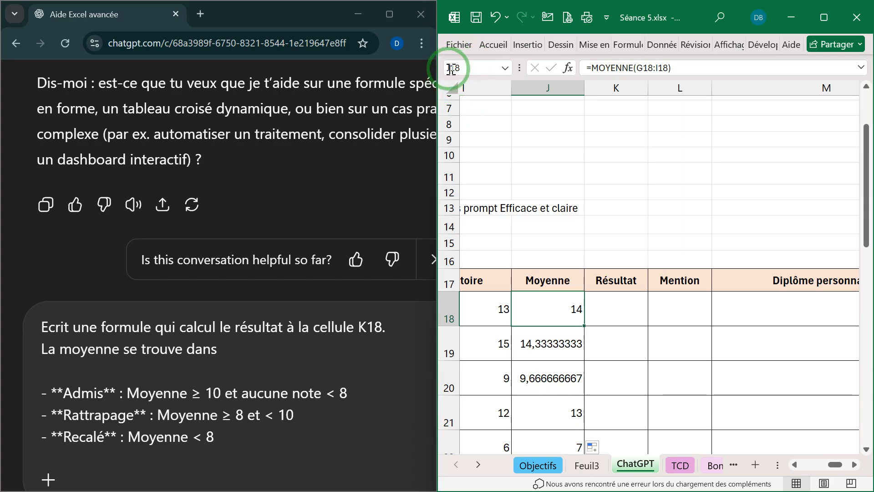
{"action": "left_click", "coordinate": [246, 349]}
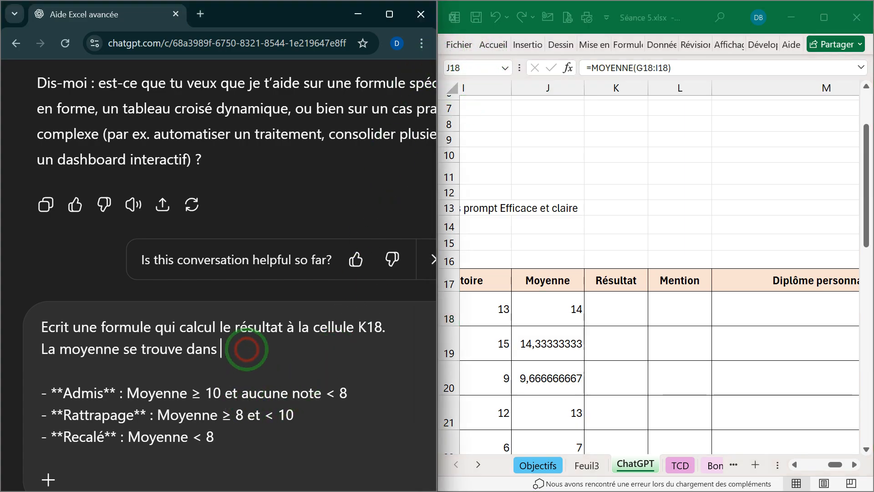
{"action": "type", "text": "J18"}
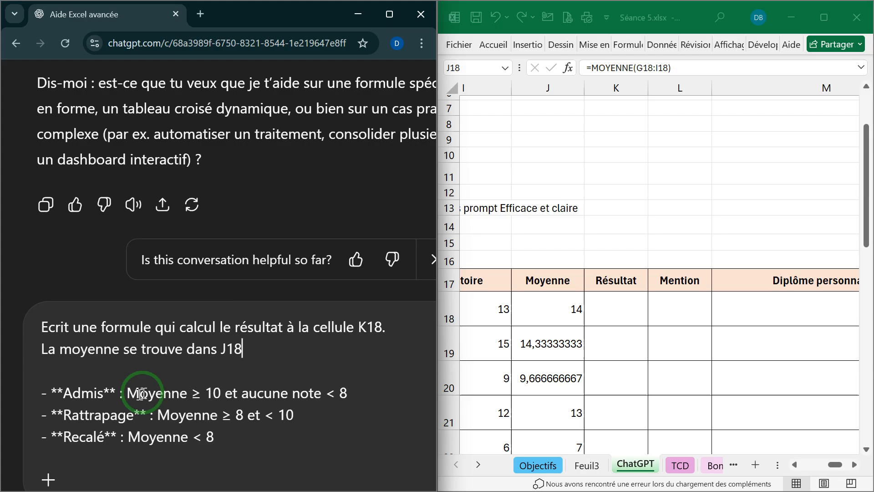
Open a parenthesis after "aucune note" in the Admis condition and select the first student's Math and Histoire grades in the workbook for their references.
{"action": "scroll", "coordinate": [177, 394], "scroll_direction": "down", "scroll_amount": 1}
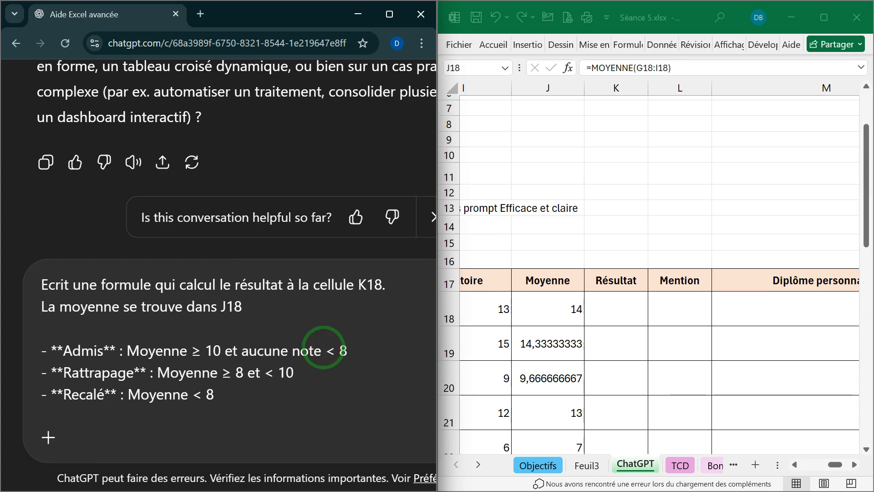
{"action": "type", "text": "("}
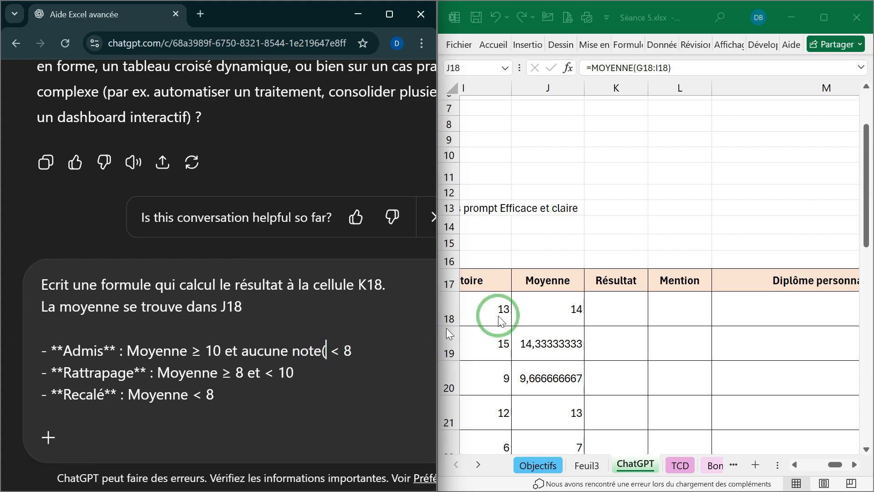
{"action": "scroll", "coordinate": [511, 313], "scroll_direction": "left", "scroll_amount": 3}
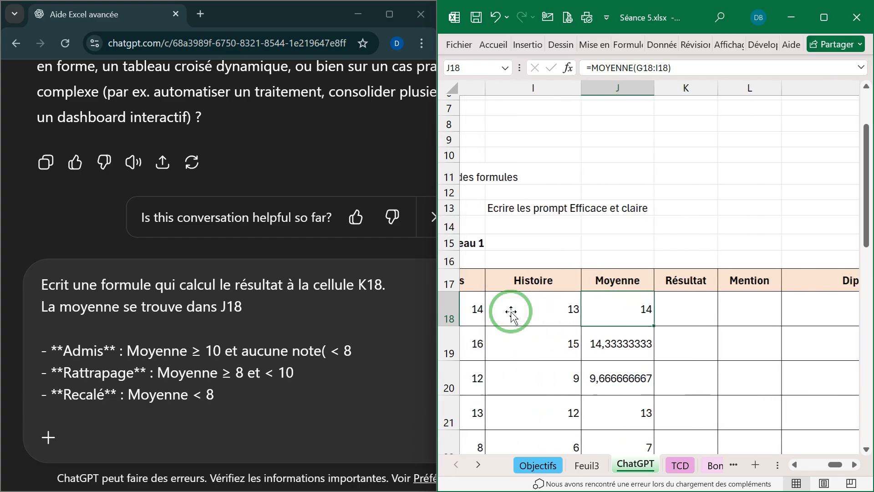
{"action": "scroll", "coordinate": [510, 311], "scroll_direction": "left", "scroll_amount": 1}
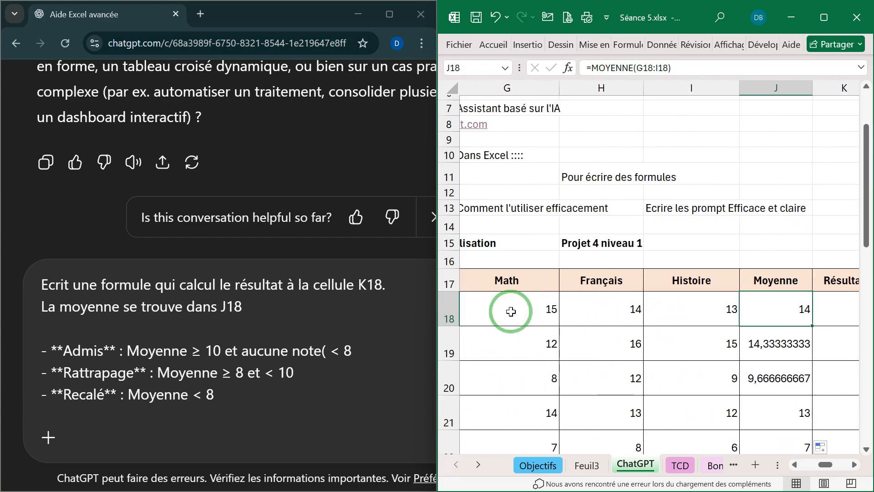
{"action": "scroll", "coordinate": [510, 310], "scroll_direction": "left", "scroll_amount": 1}
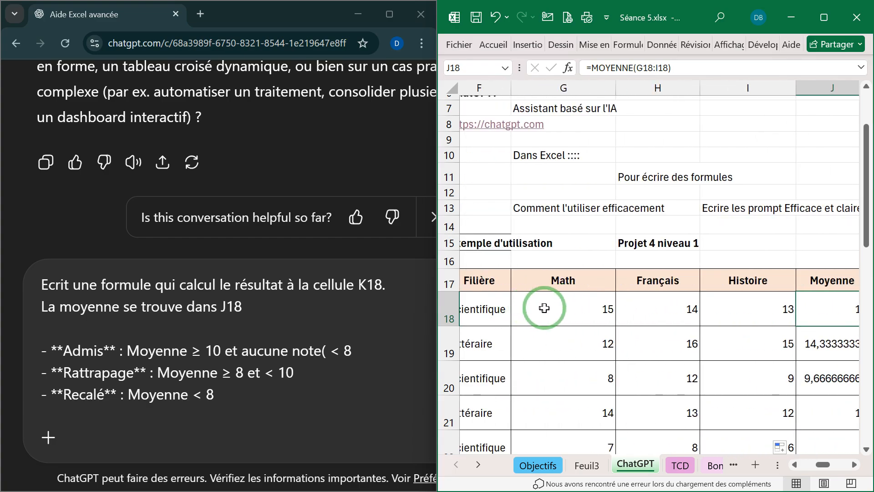
{"action": "scroll", "coordinate": [545, 307], "scroll_direction": "down", "scroll_amount": 2}
{"action": "scroll", "coordinate": [545, 308], "scroll_direction": "down", "scroll_amount": 3}
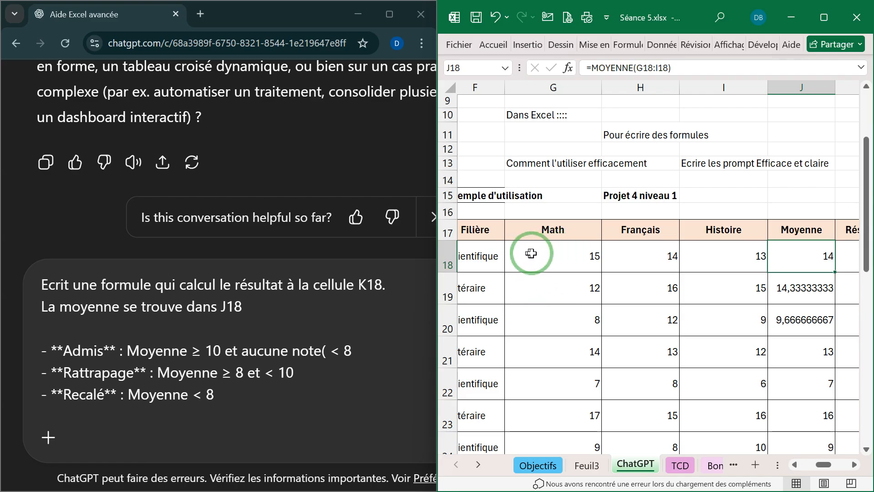
{"action": "left_click", "coordinate": [529, 256]}
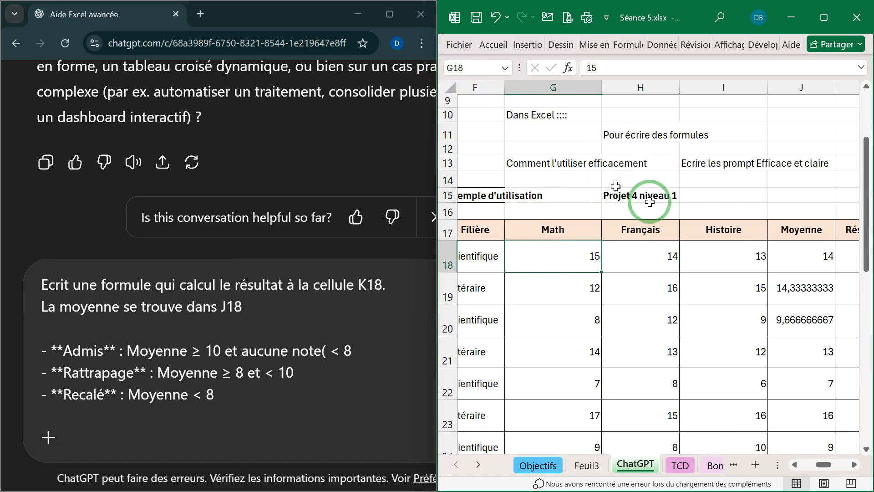
{"action": "left_click", "coordinate": [714, 258]}
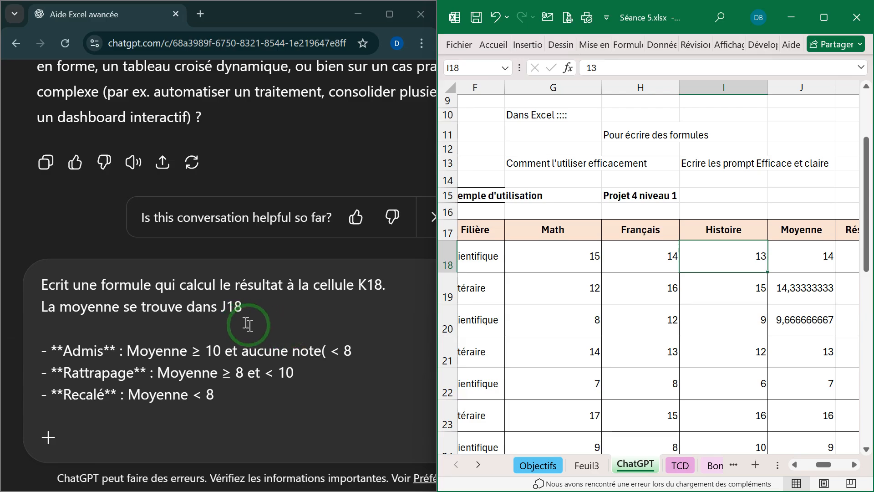
Complete the parenthesis in the Admis condition with the grade range "G18 à I18)" and check the Histoire cell's reference in the workbook.
{"action": "left_click", "coordinate": [268, 304]}
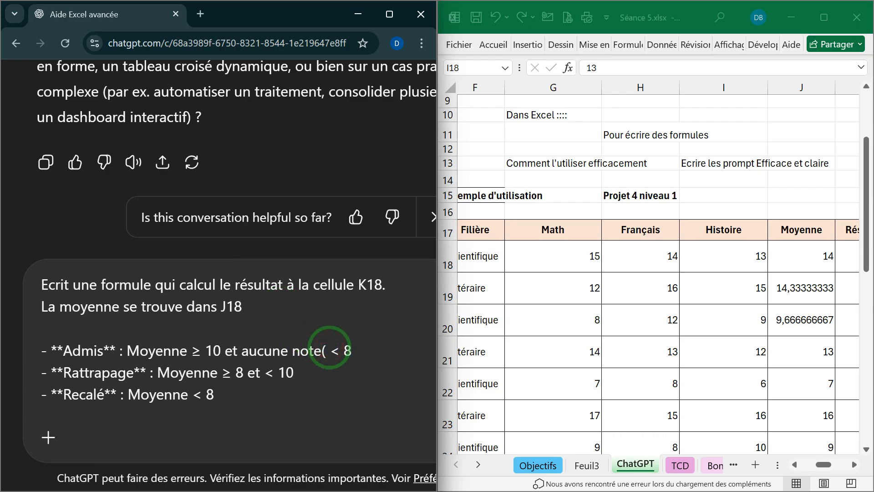
{"action": "scroll", "coordinate": [329, 349], "scroll_direction": "up", "scroll_amount": 5}
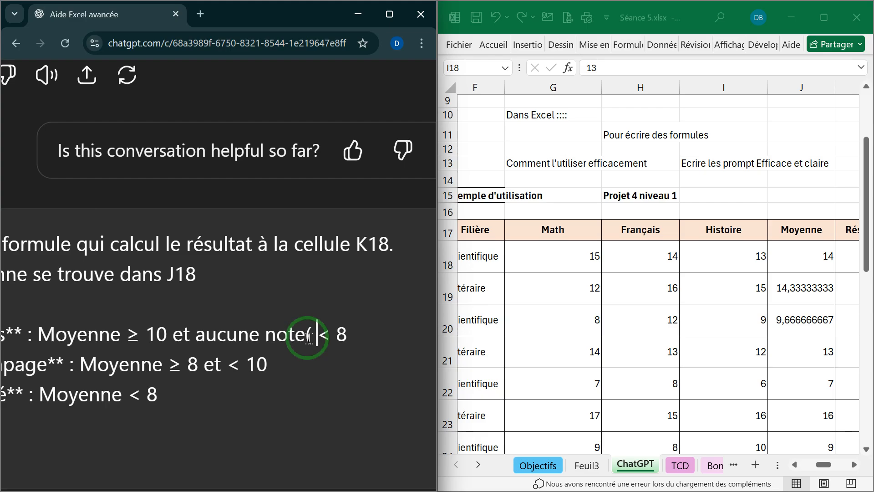
{"action": "type", "text": "G1"}
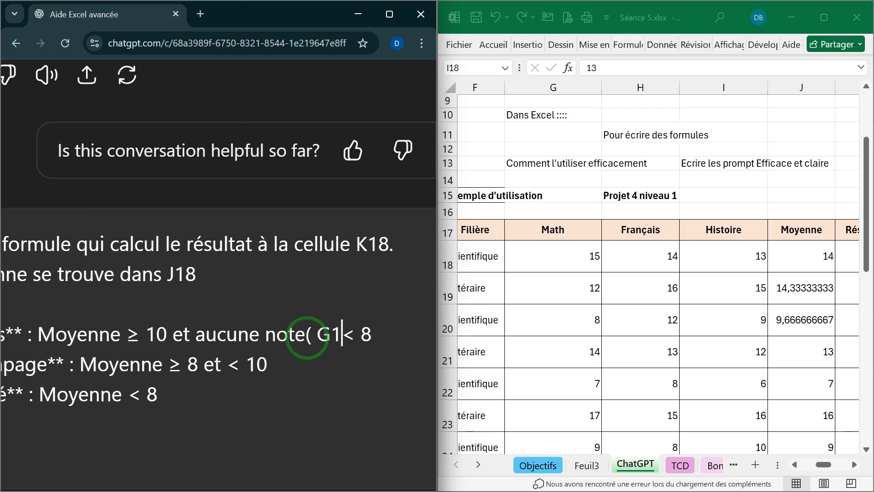
{"action": "type", "text": "8"}
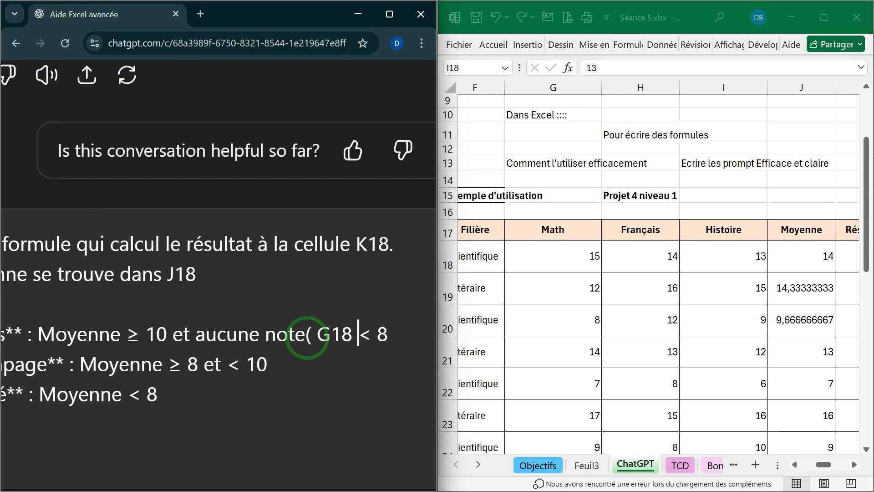
{"action": "type", "text": " à"}
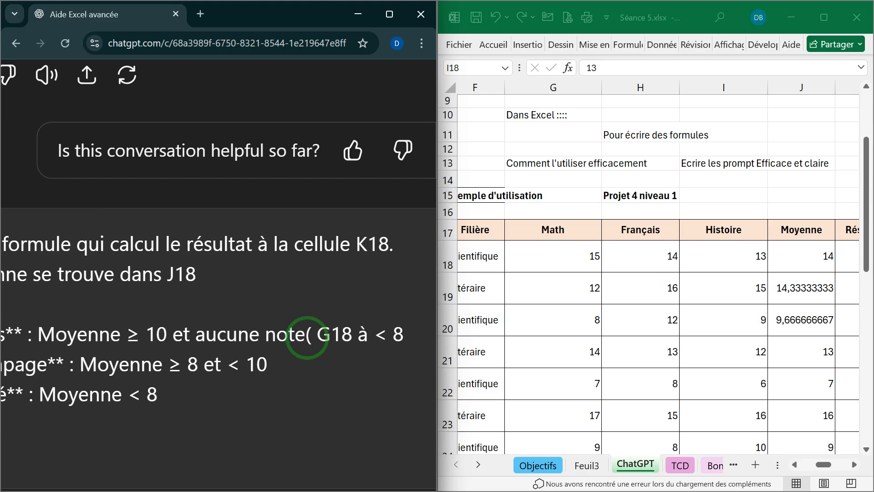
{"action": "type", "text": "I18"}
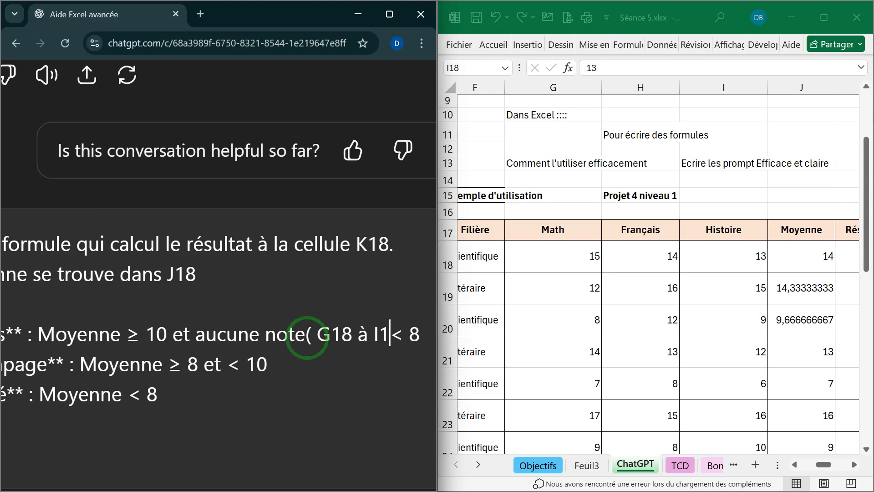
{"action": "type", "text": ")"}
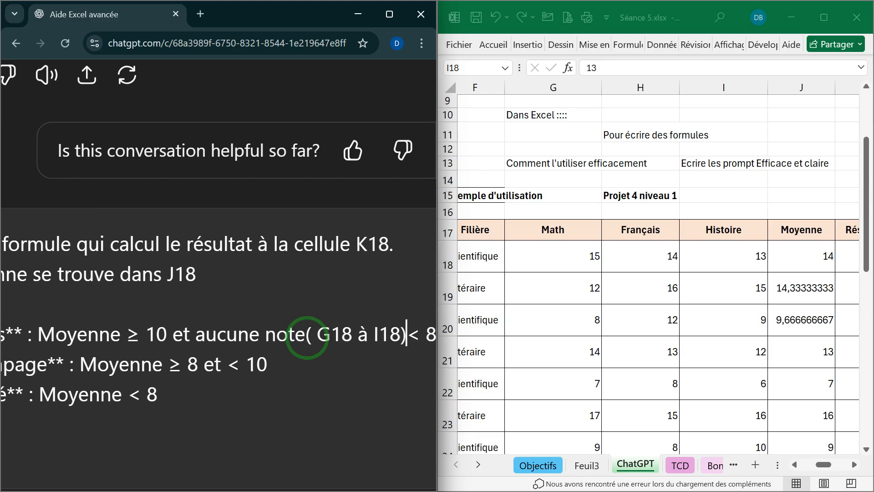
{"action": "left_click", "coordinate": [723, 254]}
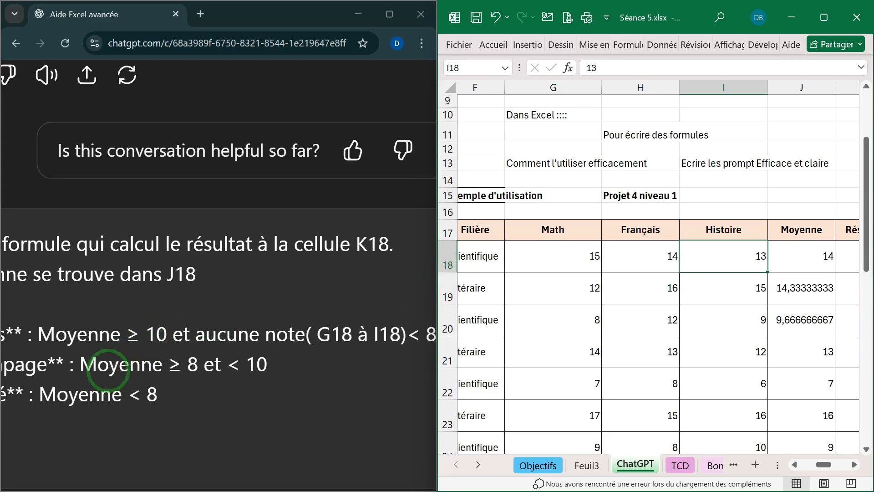
Add "j'utilise excel en français" after a blank line below the Recalé condition and send the prompt to ChatGPT.
{"action": "scroll", "coordinate": [108, 371], "scroll_direction": "left", "scroll_amount": 3}
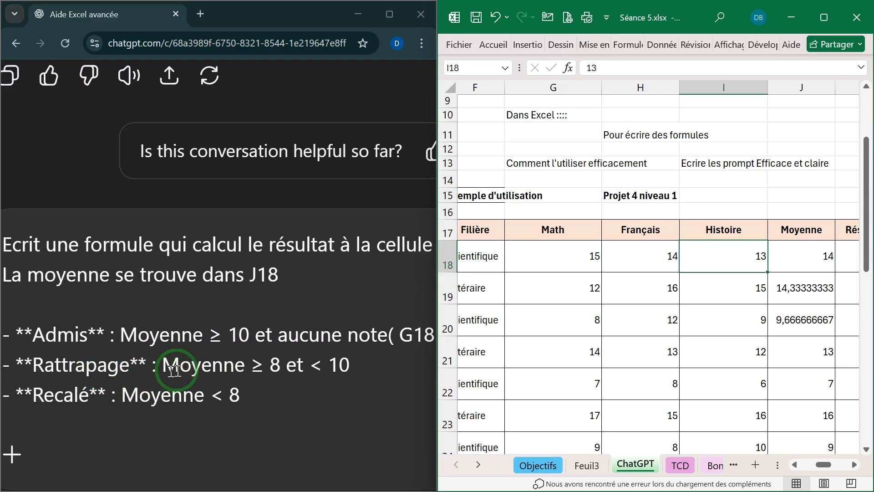
{"action": "scroll", "coordinate": [291, 377], "scroll_direction": "down", "scroll_amount": 1}
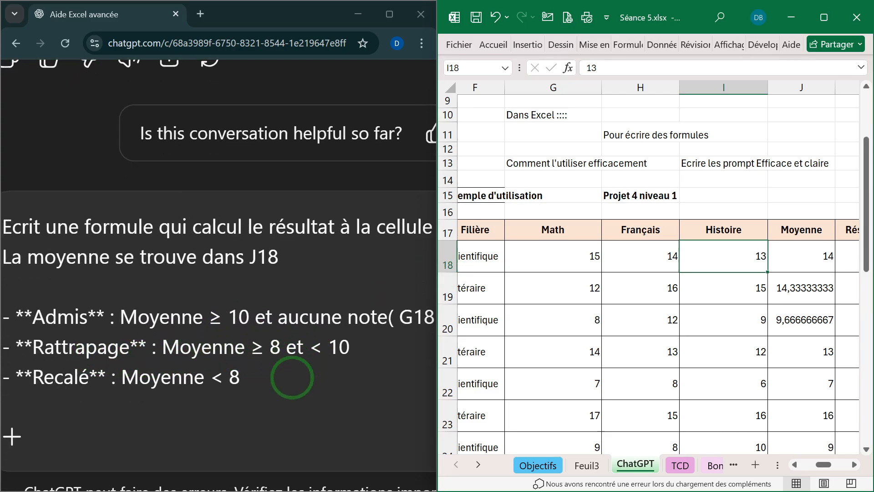
{"action": "scroll", "coordinate": [292, 378], "scroll_direction": "down", "scroll_amount": 3}
{"action": "scroll", "coordinate": [291, 377], "scroll_direction": "down", "scroll_amount": 1}
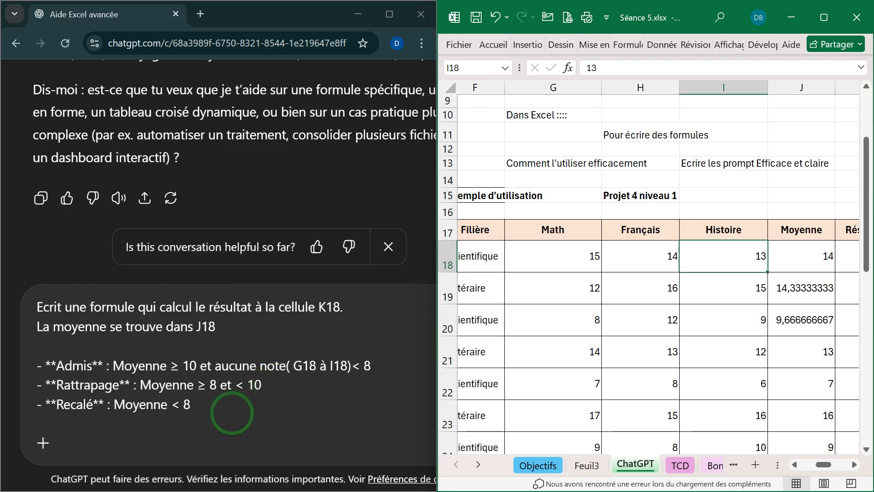
{"action": "left_click", "coordinate": [214, 405]}
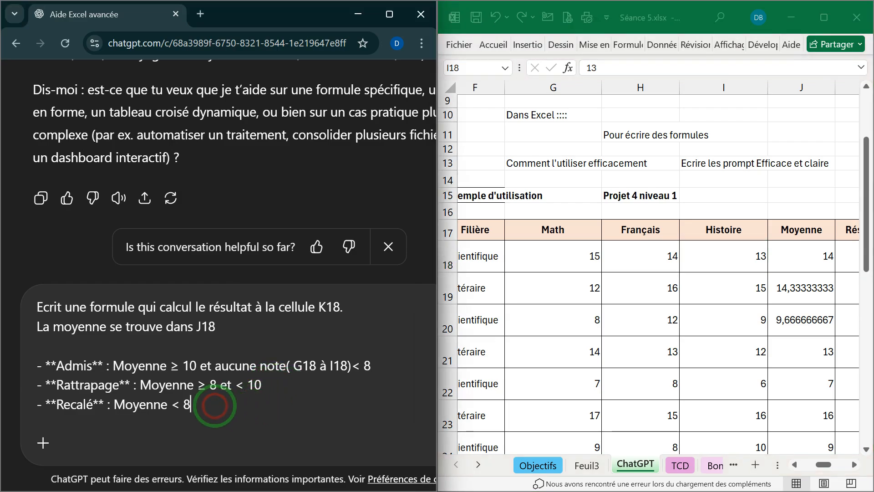
{"action": "key", "text": "shift+Return"}
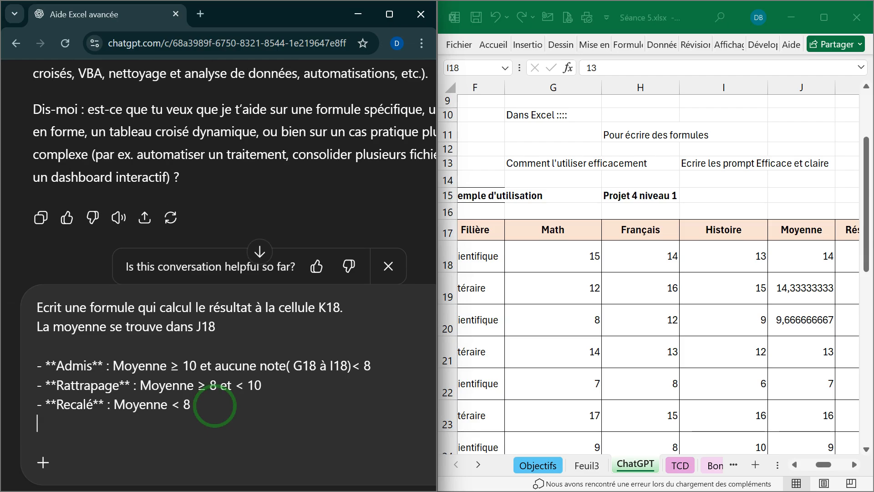
{"action": "key", "text": "shift+Return"}
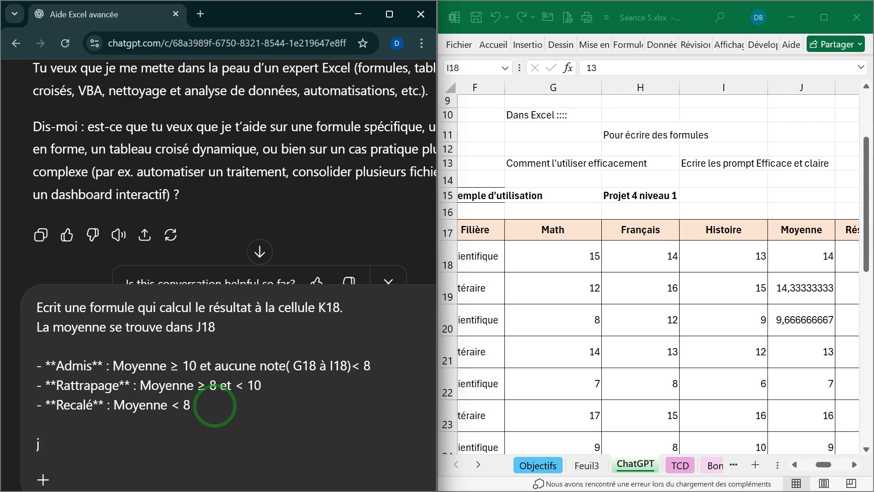
{"action": "type", "text": "ilise excel en français"}
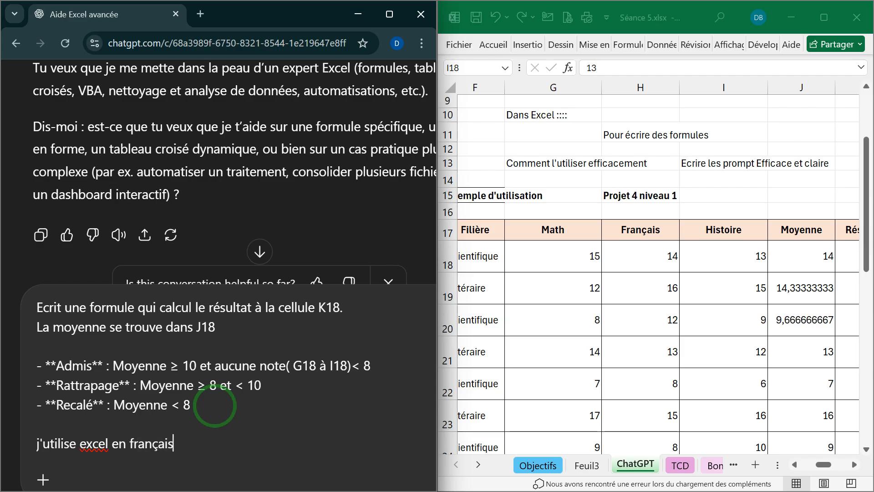
{"action": "key", "text": "Return"}
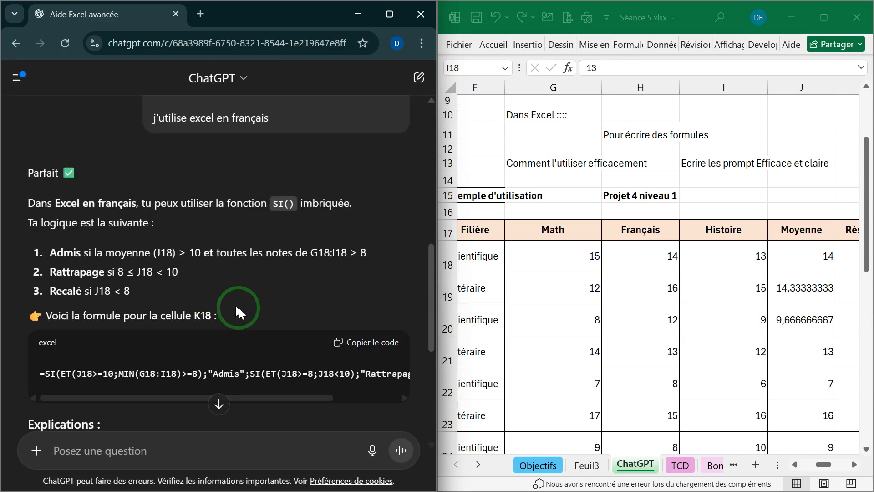
Copy the SI formula from ChatGPT's answer and paste it into the first Résultat cell, K18, of the workbook.
{"action": "scroll", "coordinate": [239, 310], "scroll_direction": "down", "scroll_amount": 3}
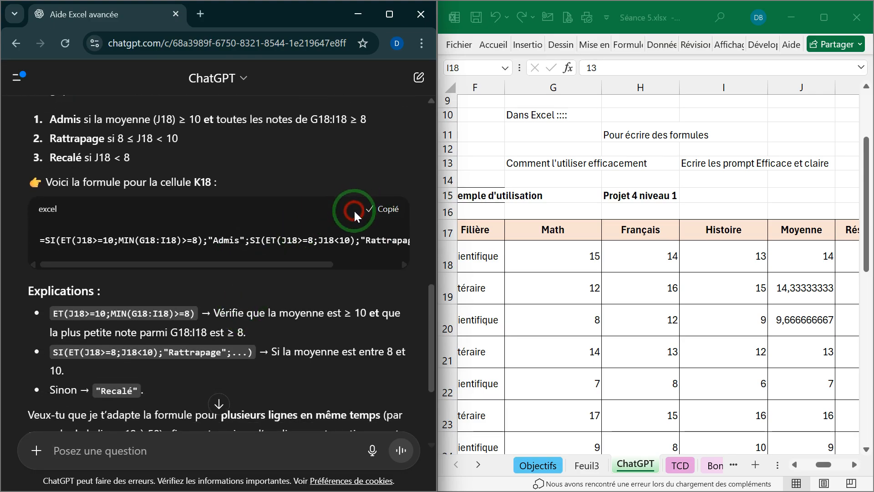
{"action": "scroll", "coordinate": [686, 314], "scroll_direction": "right", "scroll_amount": 3}
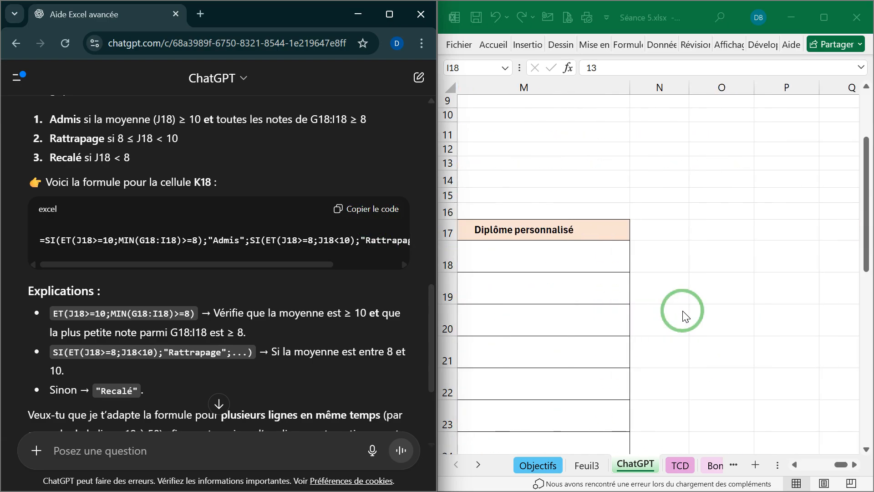
{"action": "scroll", "coordinate": [685, 314], "scroll_direction": "left", "scroll_amount": 5}
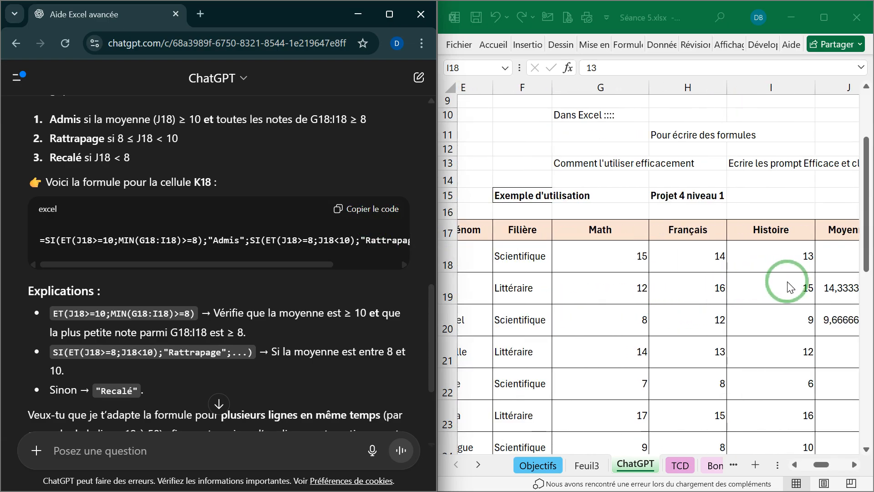
{"action": "scroll", "coordinate": [789, 287], "scroll_direction": "right", "scroll_amount": 2}
{"action": "left_click", "coordinate": [780, 256]}
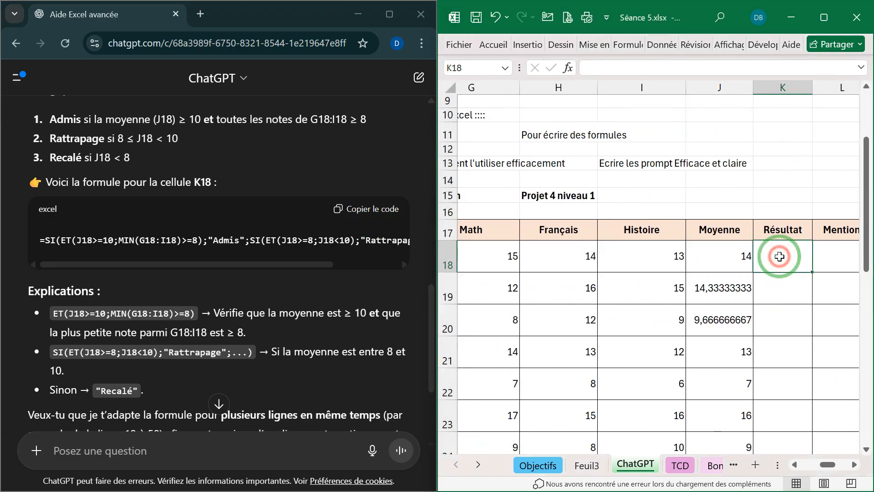
{"action": "type", "text": "=SI(ET(J18>=10;MIN(G18:I18)>=8);\"Admis\";SI(ET(J18>=8;J18<10);\"Rattrapage\";\"Recalé\"))"}
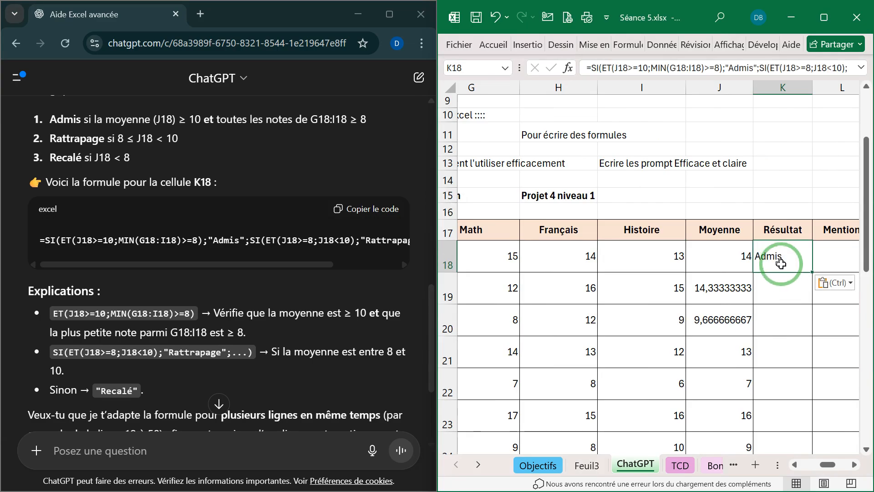
Fill the Résultat formula from K18 down to K37, review the filled column and inspect the formula in K18.
{"action": "left_click_drag", "start_coordinate": [813, 273], "coordinate": [807, 411]}
{"action": "left_click", "coordinate": [673, 339]}
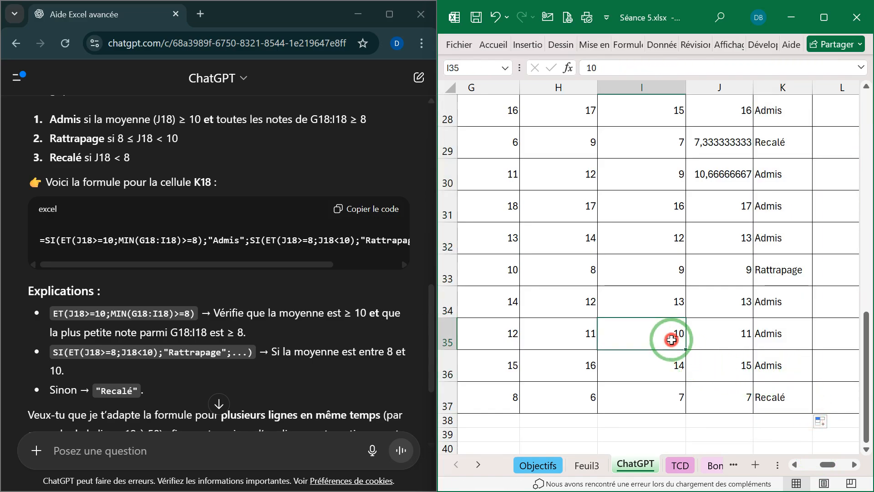
{"action": "scroll", "coordinate": [671, 339], "scroll_direction": "down", "scroll_amount": 3}
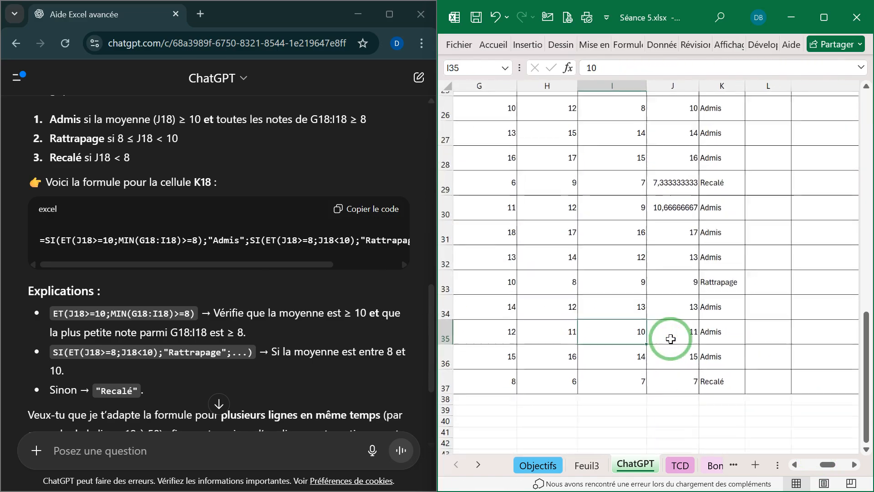
{"action": "scroll", "coordinate": [671, 339], "scroll_direction": "up", "scroll_amount": 5}
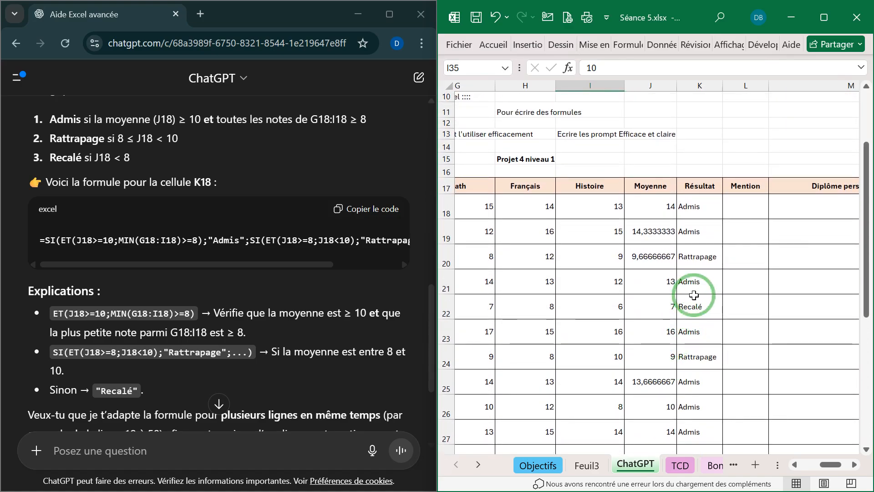
{"action": "left_click", "coordinate": [692, 205]}
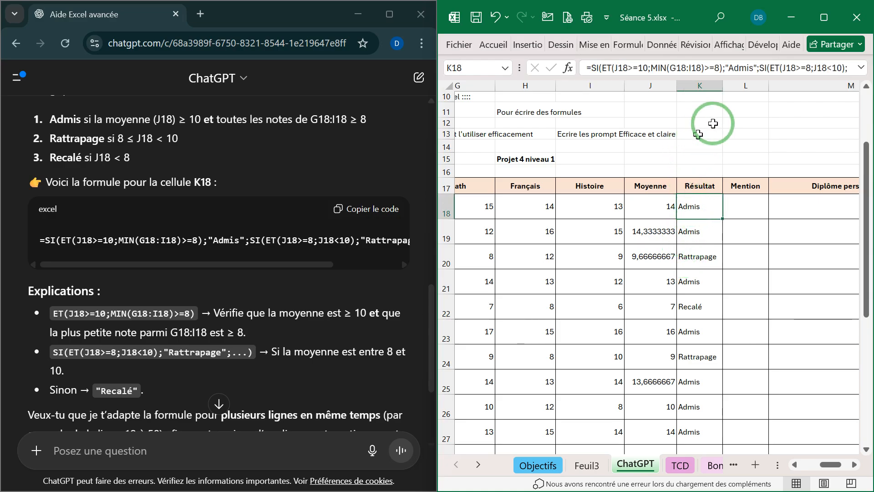
Maximize the workbook window and clear the Résultat cells from K18 to K29.
{"action": "left_click", "coordinate": [825, 15]}
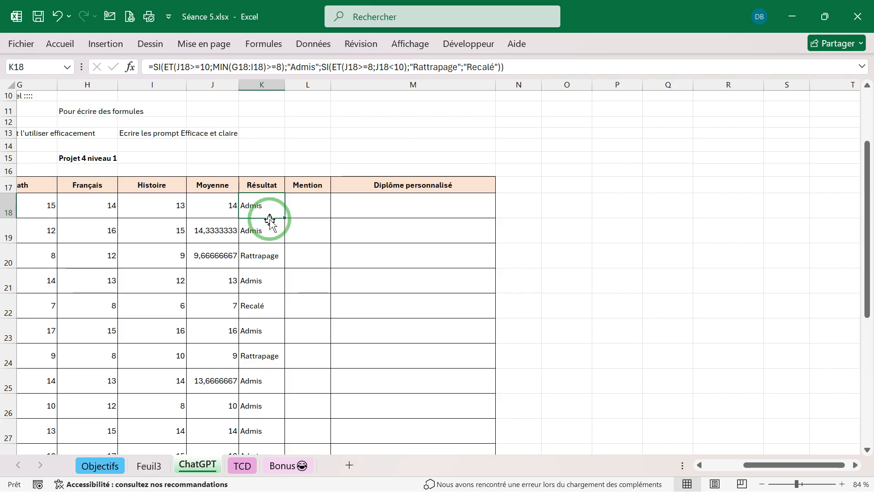
{"action": "left_click_drag", "start_coordinate": [275, 200], "coordinate": [276, 455]}
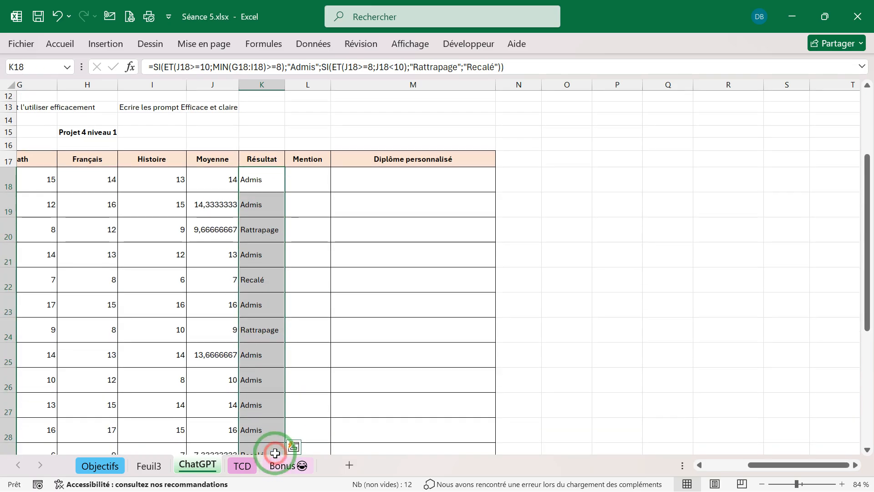
{"action": "key", "text": "Delete"}
Capture a screenshot of the table headings Math to Résultat together with the first student's row.
{"action": "scroll", "coordinate": [292, 257], "scroll_direction": "up", "scroll_amount": 2}
{"action": "scroll", "coordinate": [293, 258], "scroll_direction": "left", "scroll_amount": 1}
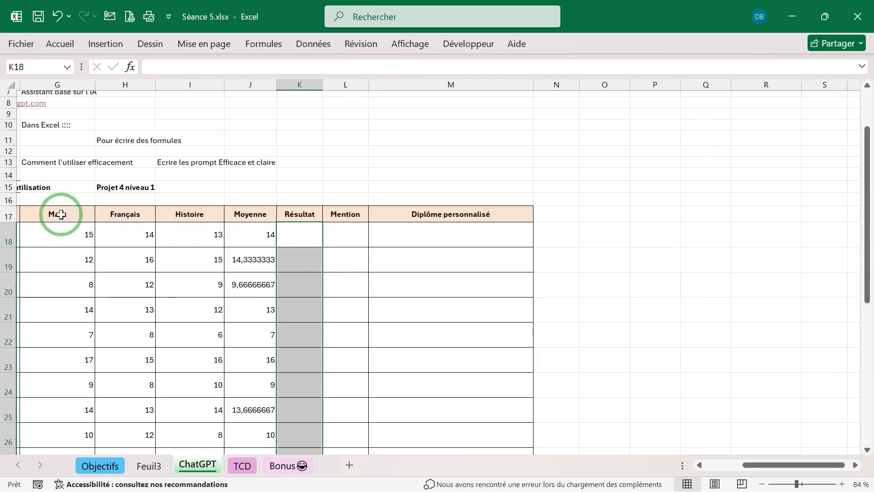
{"action": "key", "text": "super+shift+s"}
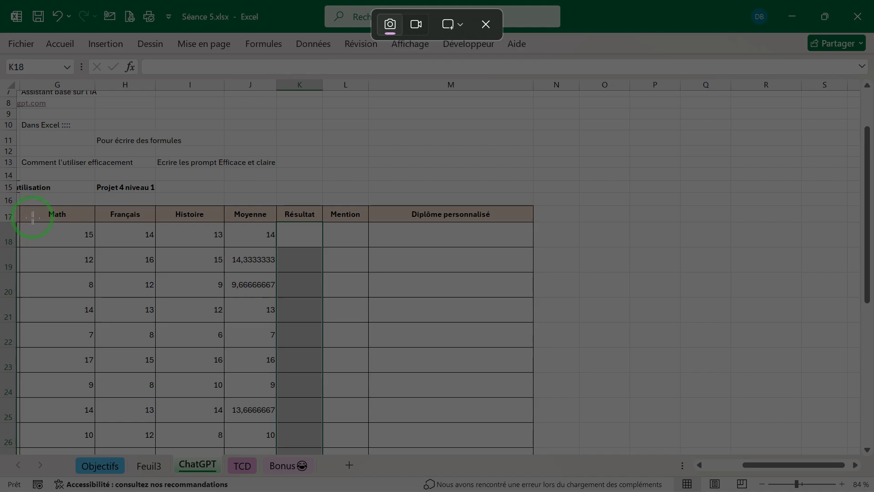
{"action": "left_click_drag", "start_coordinate": [22, 207], "coordinate": [326, 250]}
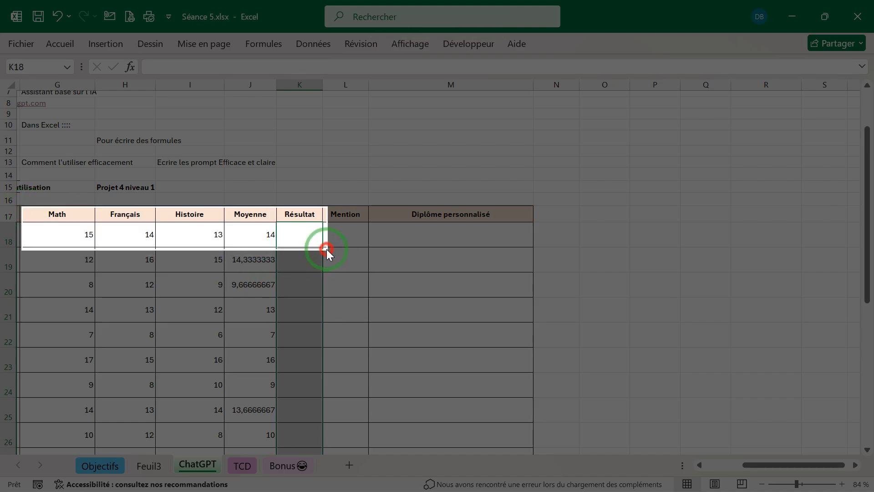
Switch to ChatGPT, review the earlier prompts in the conversation and paste the table screenshot into a new prompt.
{"action": "left_click", "coordinate": [793, 17]}
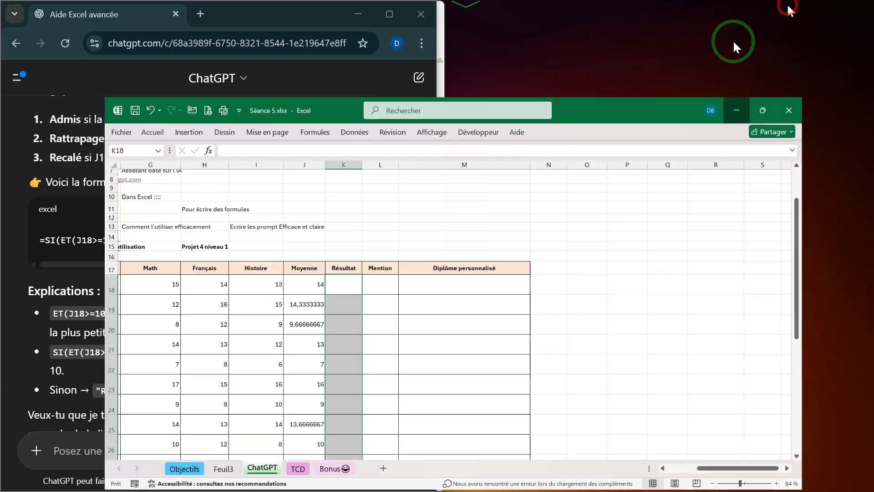
{"action": "left_click", "coordinate": [236, 450]}
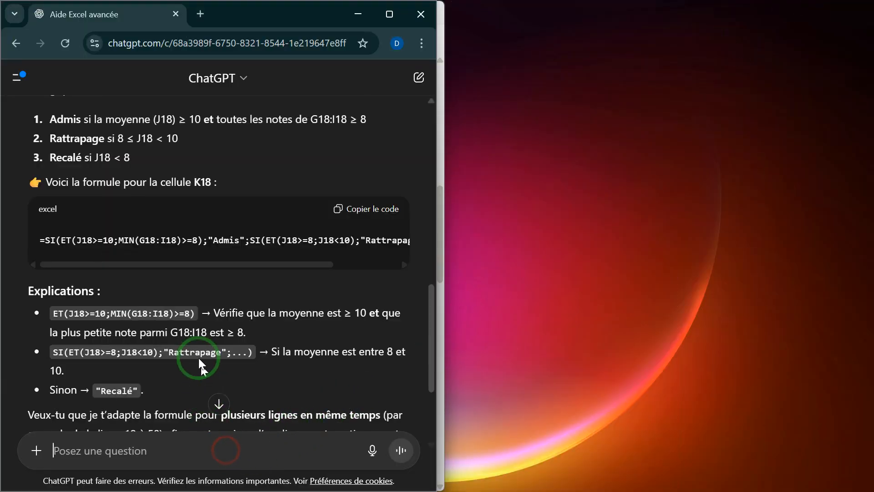
{"action": "scroll", "coordinate": [196, 248], "scroll_direction": "up", "scroll_amount": 5}
{"action": "scroll", "coordinate": [196, 247], "scroll_direction": "up", "scroll_amount": 7}
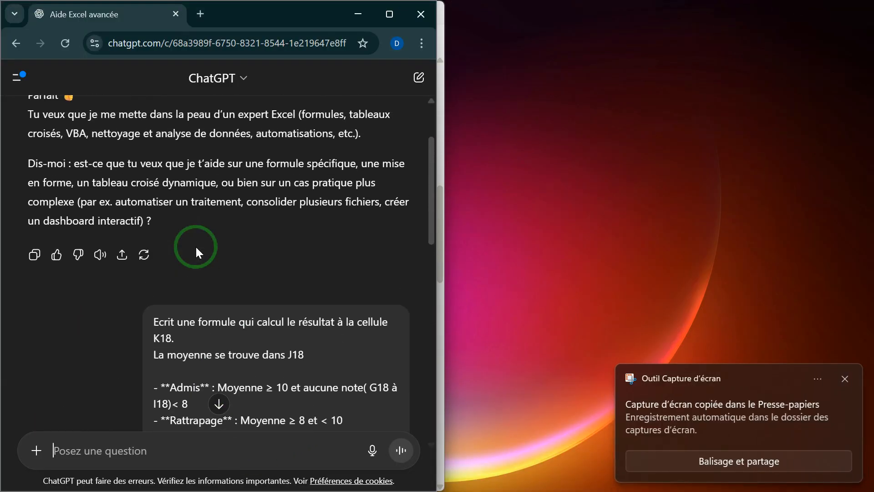
{"action": "scroll", "coordinate": [195, 247], "scroll_direction": "down", "scroll_amount": 6}
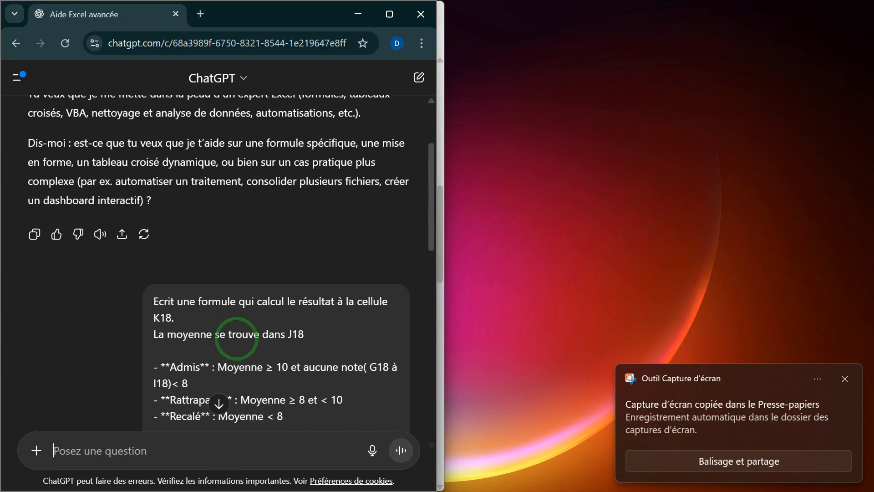
{"action": "scroll", "coordinate": [236, 337], "scroll_direction": "down", "scroll_amount": 7}
{"action": "scroll", "coordinate": [236, 337], "scroll_direction": "up", "scroll_amount": 14}
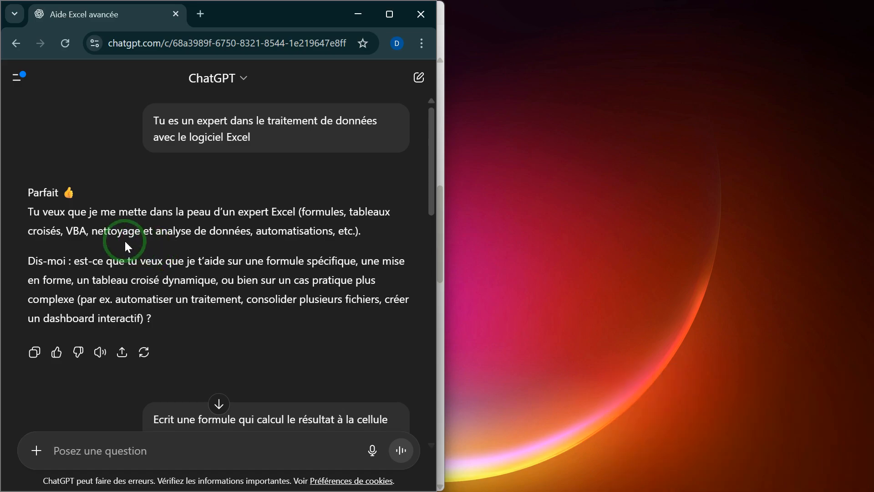
{"action": "scroll", "coordinate": [165, 290], "scroll_direction": "down", "scroll_amount": 13}
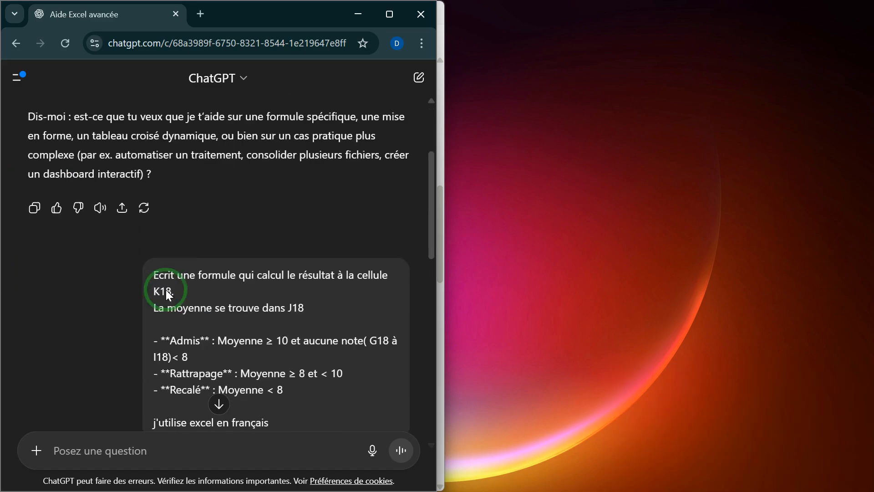
{"action": "left_click", "coordinate": [151, 444]}
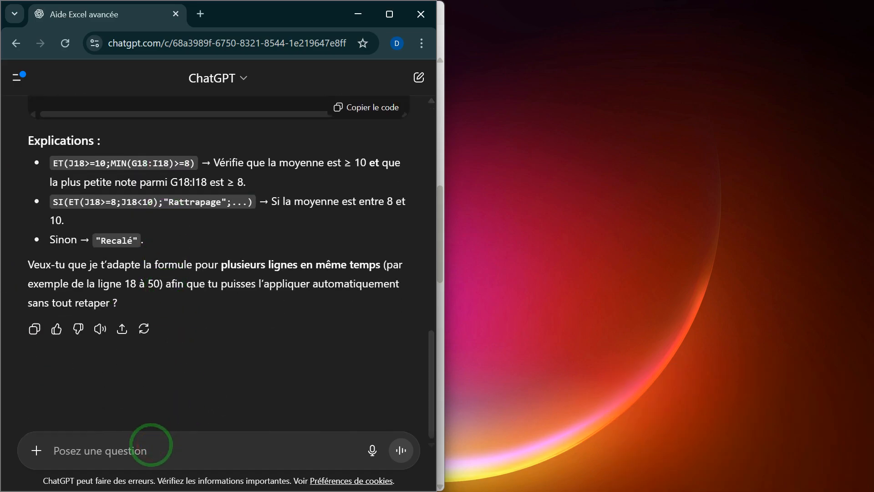
{"action": "key", "text": "ctrl+v"}
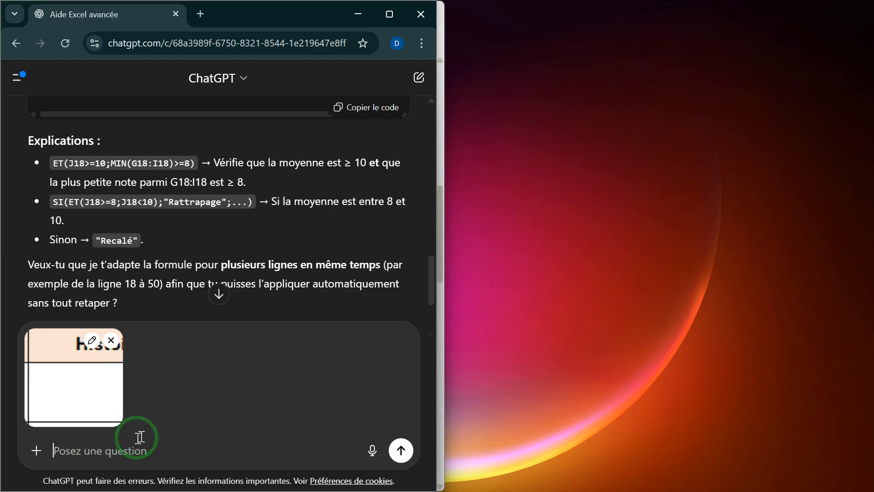
Write "Calcul le résultat en suivant ces critères:" in the prompt, add the copied Admis, Rattrapage and Recalé criteria below it, and send it.
{"action": "left_click", "coordinate": [115, 450]}
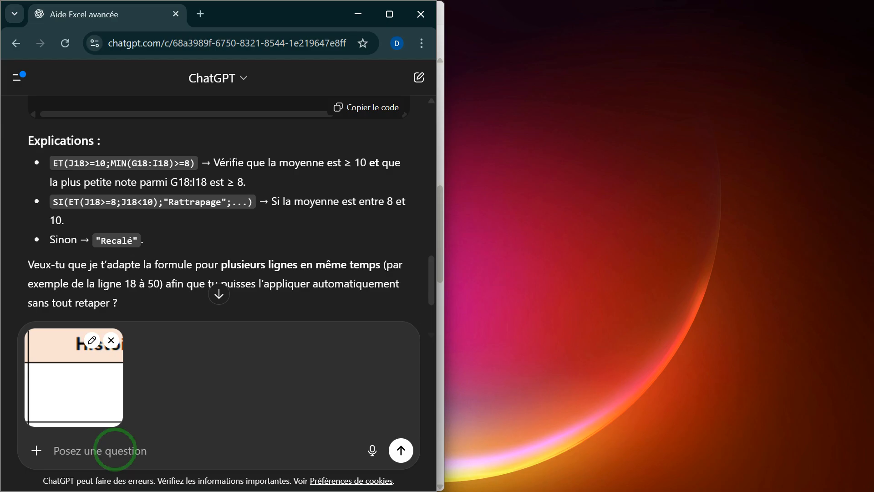
{"action": "type", "text": "Ca"}
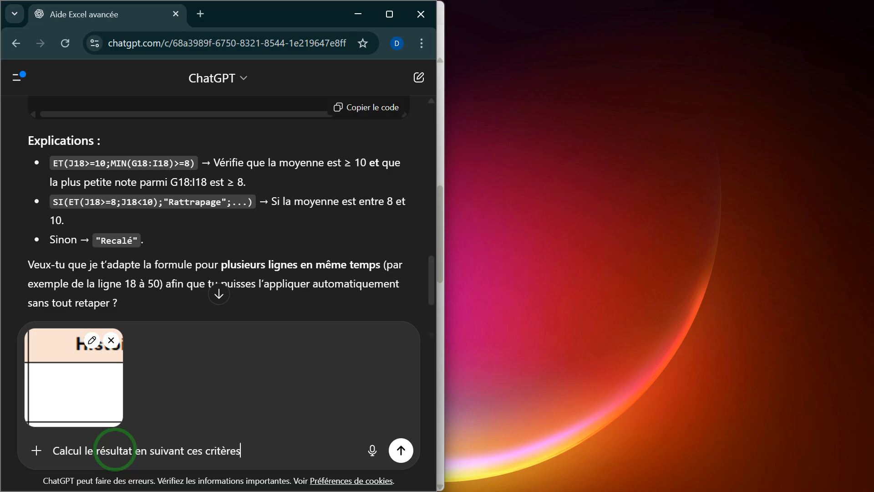
{"action": "key", "text": "shift+Return"}
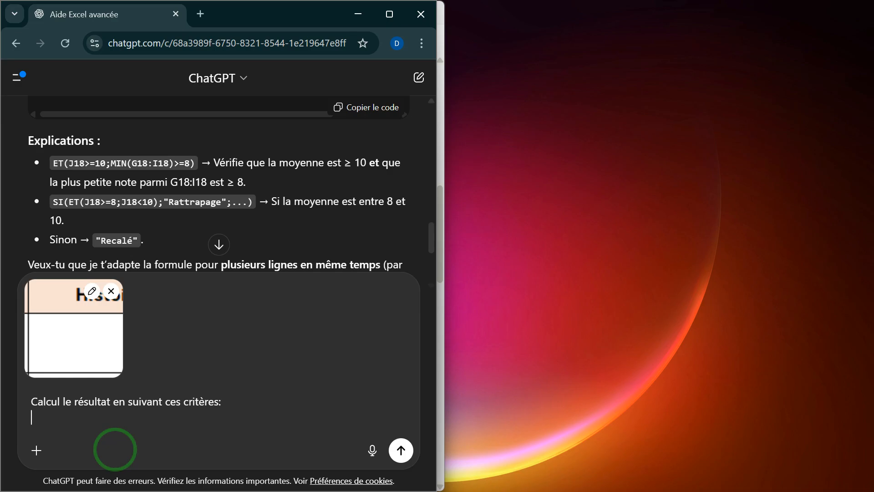
{"action": "key", "text": "super+v"}
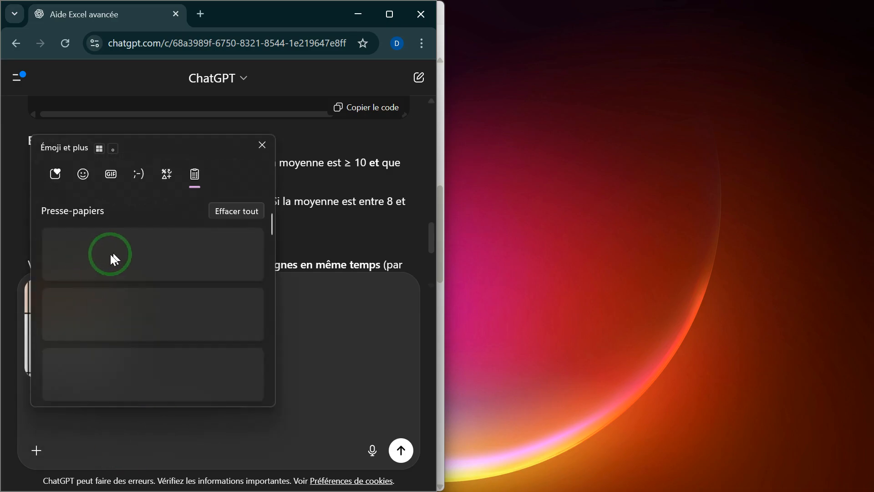
{"action": "left_click", "coordinate": [119, 368]}
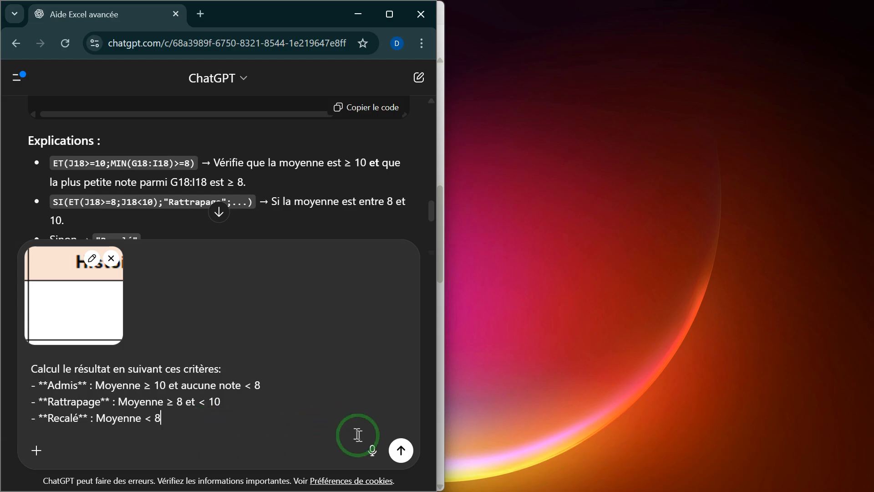
{"action": "left_click", "coordinate": [401, 450]}
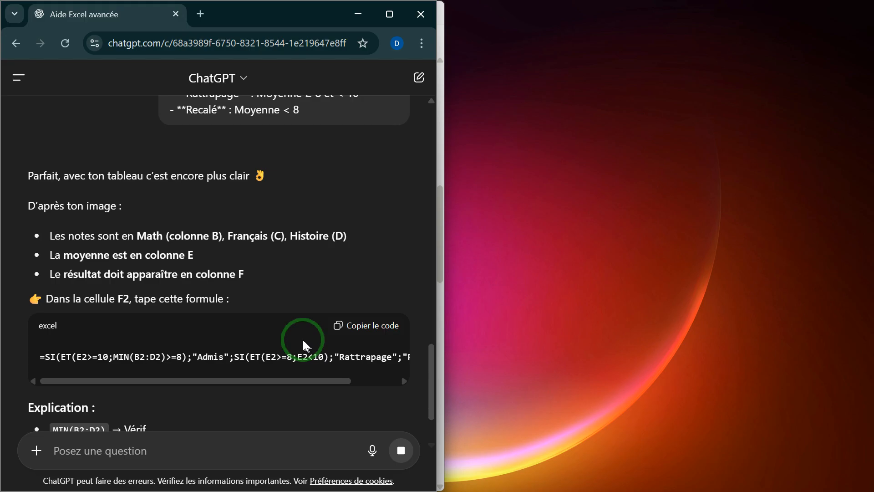
Copy the SI formula referencing E2 and B2:D2 from ChatGPT's answer and paste it into cell K18 of the workbook.
{"action": "scroll", "coordinate": [327, 345], "scroll_direction": "right", "scroll_amount": 1}
{"action": "left_click", "coordinate": [369, 325]}
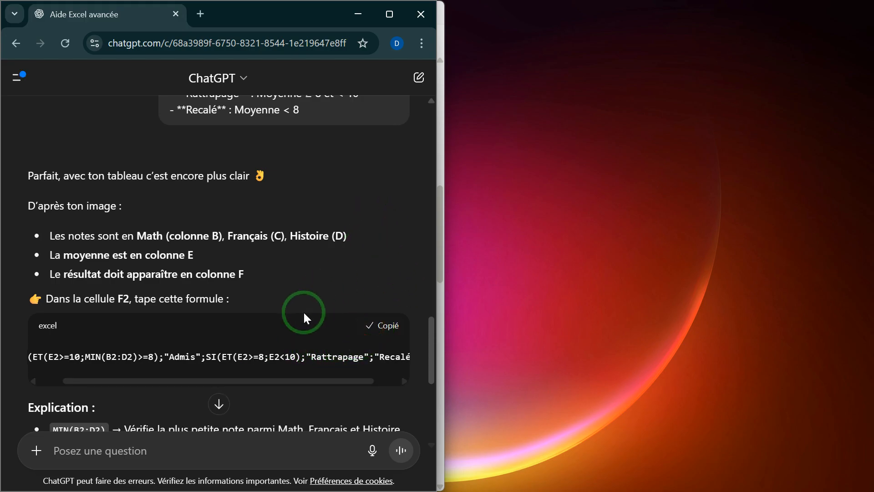
{"action": "left_click", "coordinate": [522, 480]}
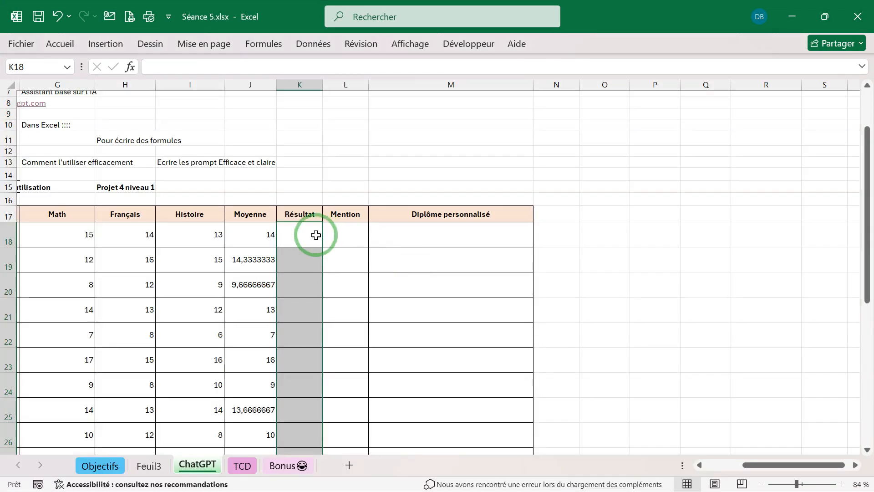
{"action": "left_click", "coordinate": [301, 236]}
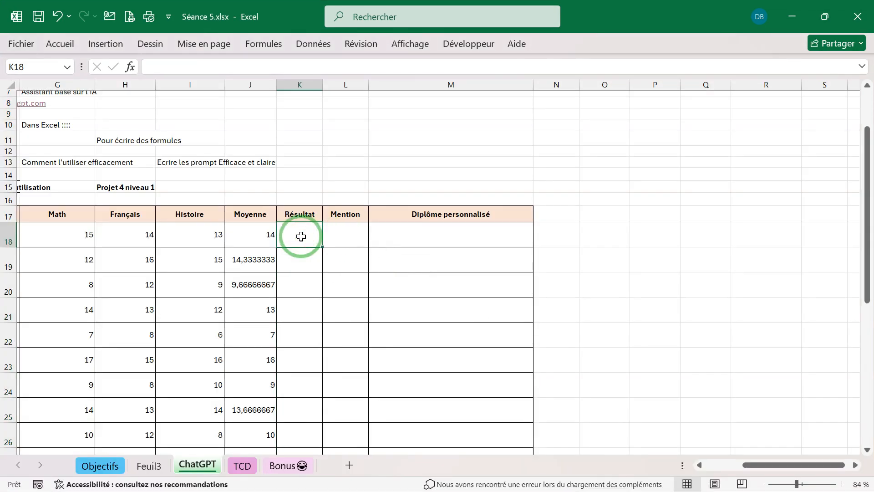
{"action": "type", "text": "=SI(ET(E2>=10;MIN(B2:D2)>=8);\"Admis\";SI(ET(E2>=8;E2<10);\"Rattrapage\";\"Recalé\"))"}
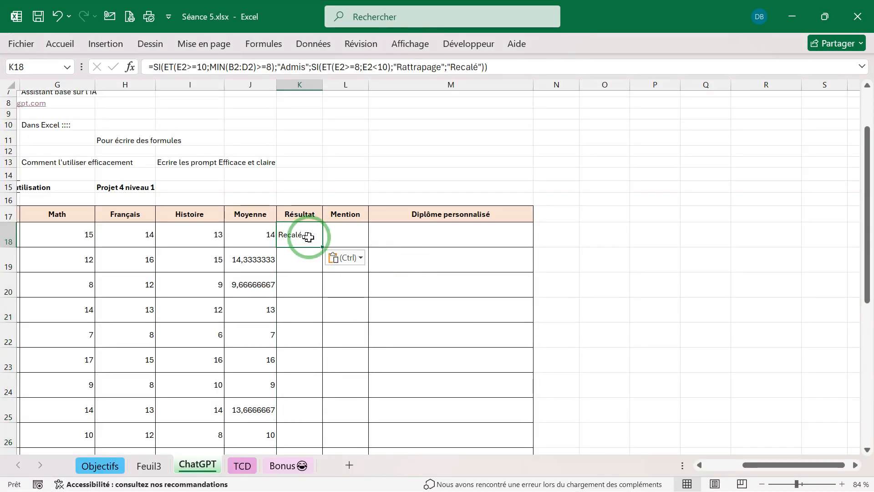
Open the pasted formula in K18 to check its references and erase the whole formula.
{"action": "double_click", "coordinate": [306, 237]}
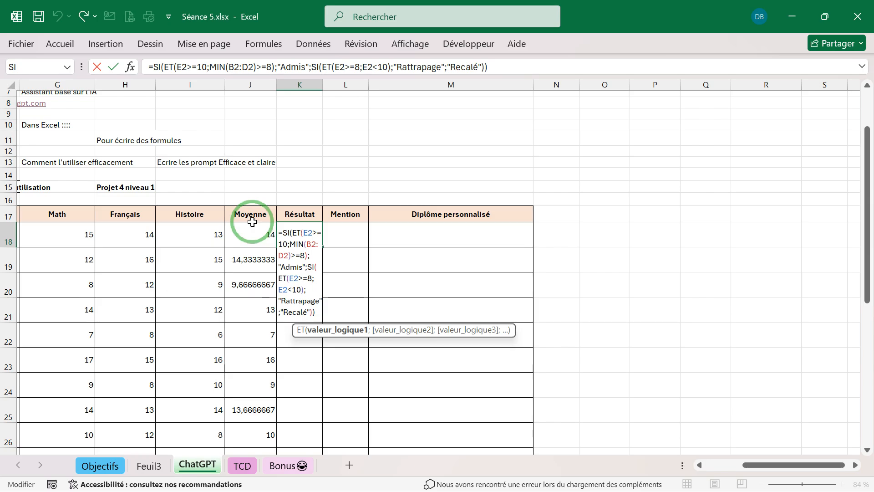
{"action": "left_click_drag", "start_coordinate": [317, 310], "coordinate": [277, 233]}
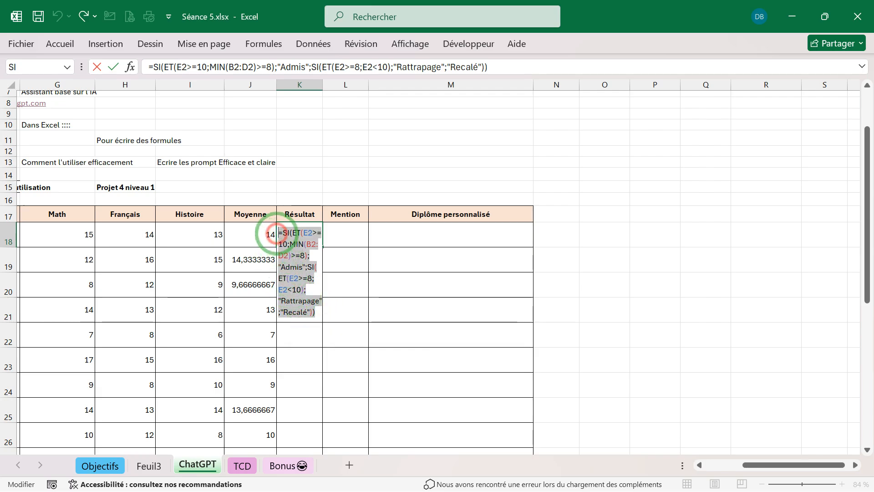
{"action": "key", "text": "Delete"}
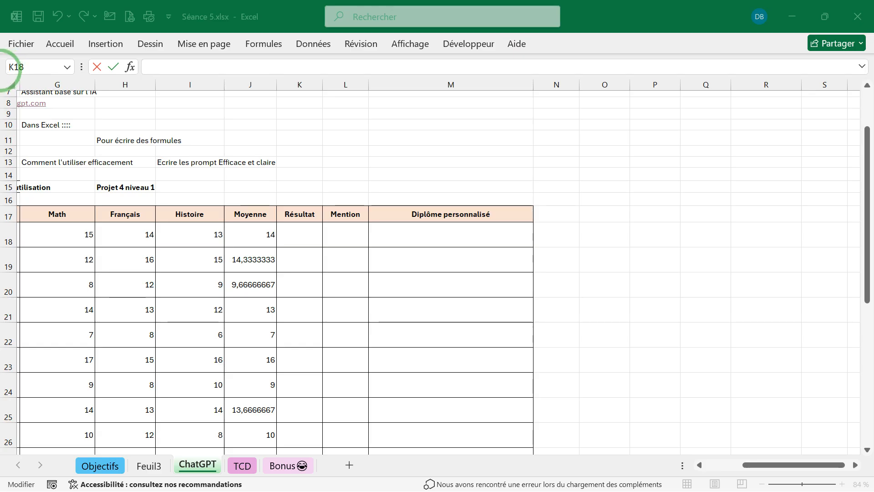
{"action": "key", "text": "super+shift+s"}
{"action": "mouse_move", "coordinate": [4, 73]}
{"action": "left_mouse_down"}
{"action": "mouse_move", "coordinate": [203, 221]}
{"action": "mouse_move", "coordinate": [273, 285]}
{"action": "mouse_move", "coordinate": [313, 298]}
{"action": "mouse_move", "coordinate": [346, 280]}
{"action": "mouse_move", "coordinate": [332, 249]}
{"action": "mouse_move", "coordinate": [4, 87]}
{"action": "mouse_move", "coordinate": [2, 78]}
{"action": "left_mouse_up"}
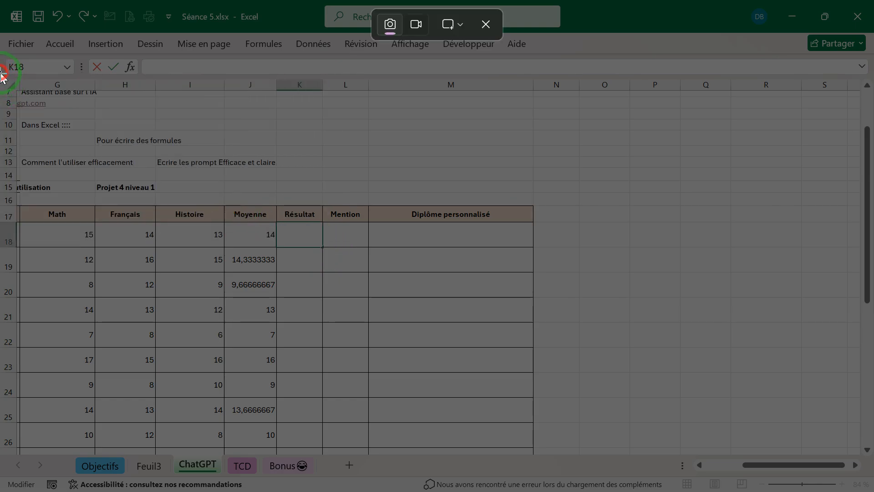
{"action": "left_click", "coordinate": [452, 31]}
{"action": "left_click", "coordinate": [490, 24]}
Capture the grade table's header and row 18 together with the column letters and row numbers, and paste the screenshot into a new ChatGPT prompt.
{"action": "scroll", "coordinate": [368, 222], "scroll_direction": "down", "scroll_amount": 3}
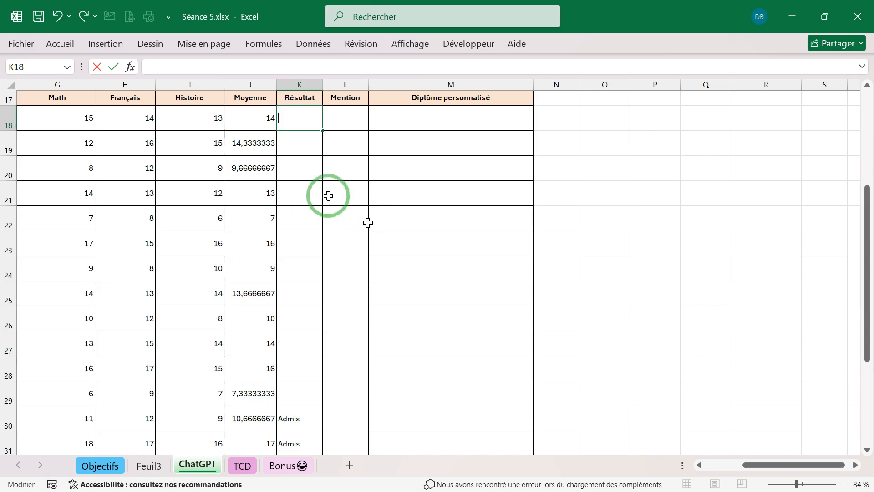
{"action": "key", "text": "super+shift+s"}
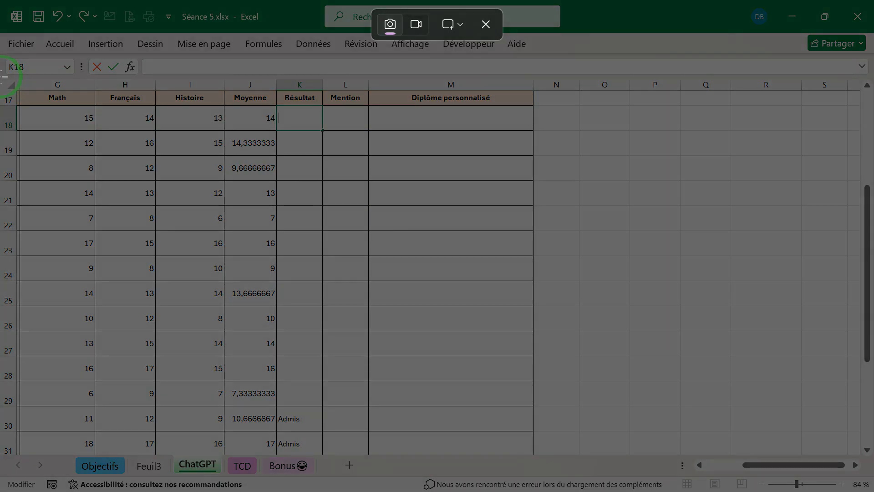
{"action": "left_click_drag", "start_coordinate": [1, 76], "coordinate": [332, 137]}
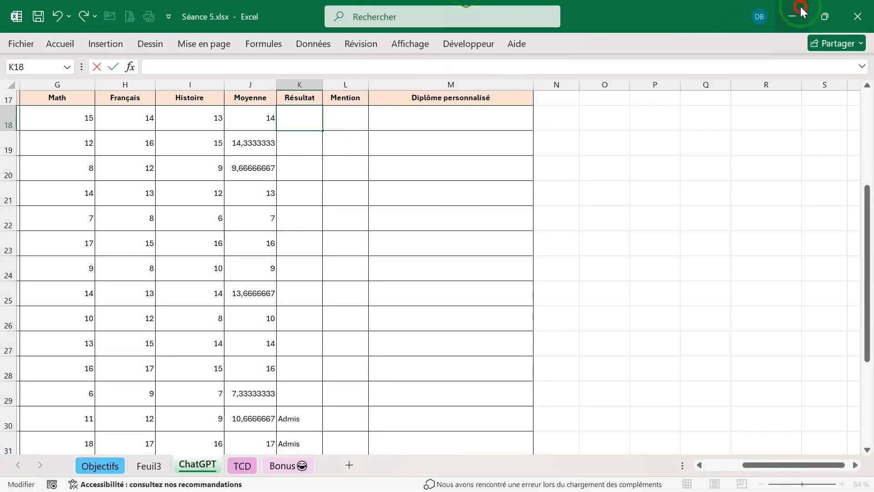
{"action": "left_click", "coordinate": [792, 17]}
{"action": "left_click", "coordinate": [277, 449]}
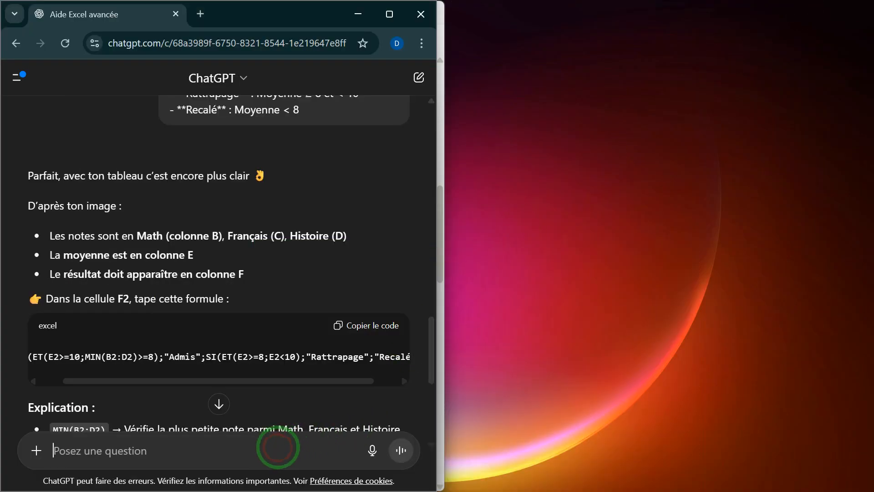
{"action": "key", "text": "ctrl+v"}
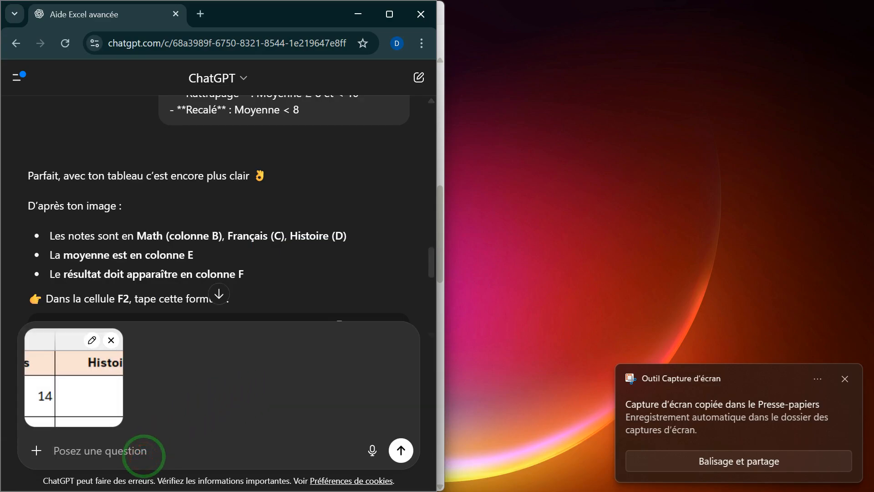
Write "Effectue le calcul de résultat en suivant les critères suivantes:", add the Admis, Rattrapage and Recalé criteria from the clipboard history below it, and send the prompt.
{"action": "type", "text": "Effectue le c"}
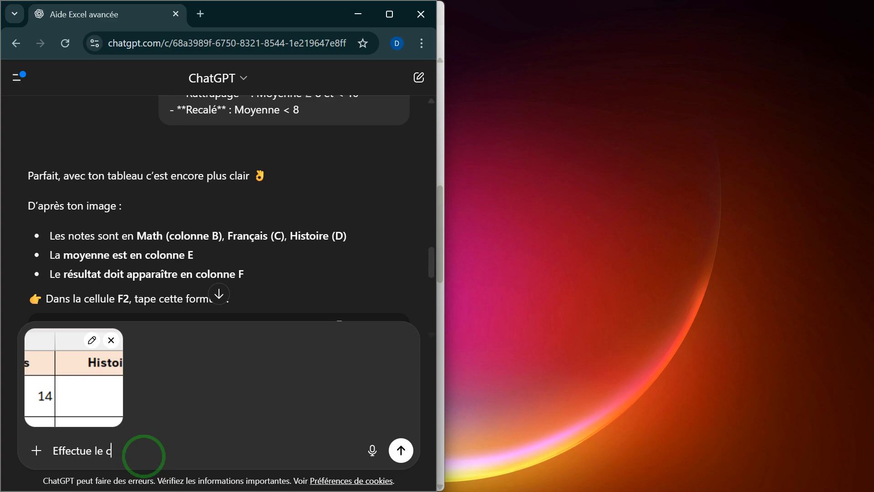
{"action": "type", "text": "alcul de résultat en suivant"}
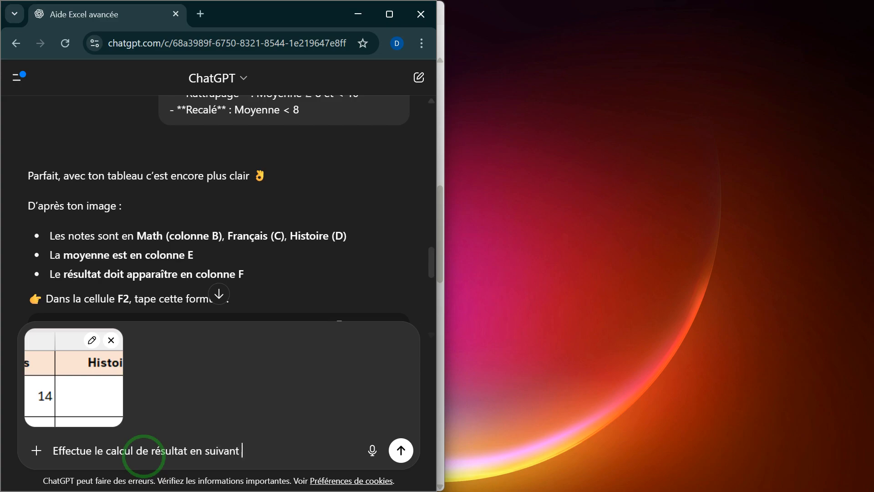
{"action": "type", "text": " les critères suivantes"}
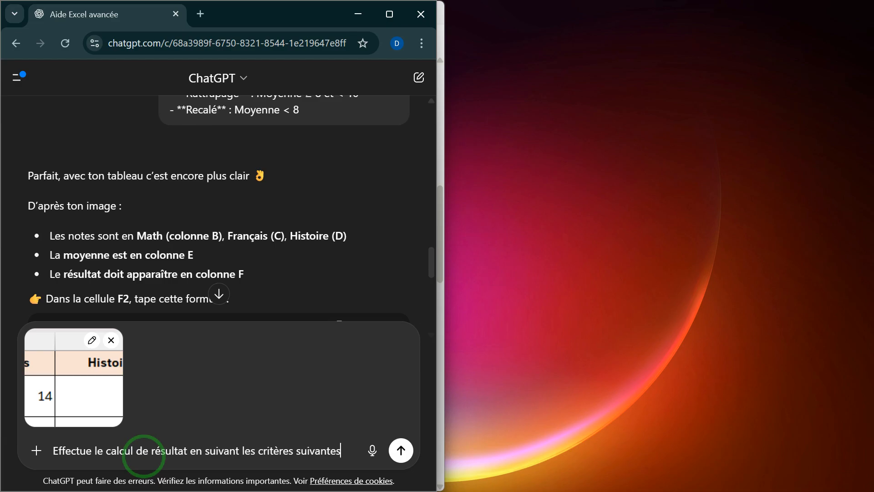
{"action": "key", "text": "shift+Return"}
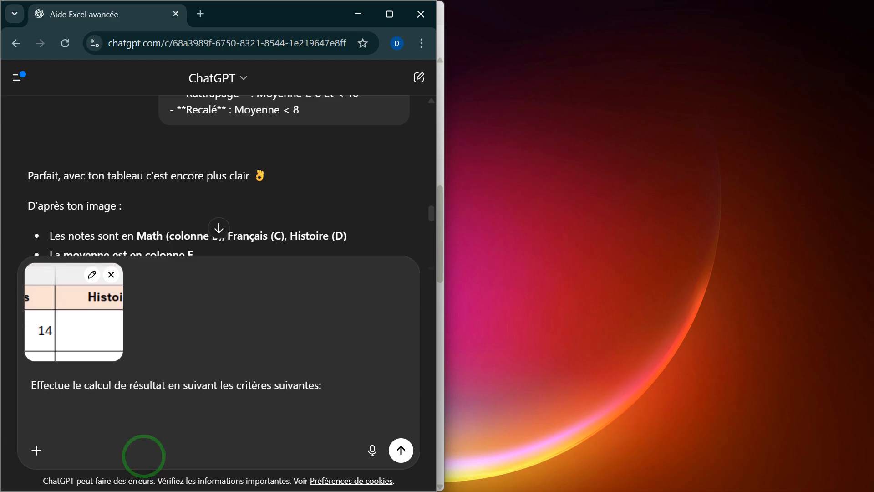
{"action": "key", "text": "super+v"}
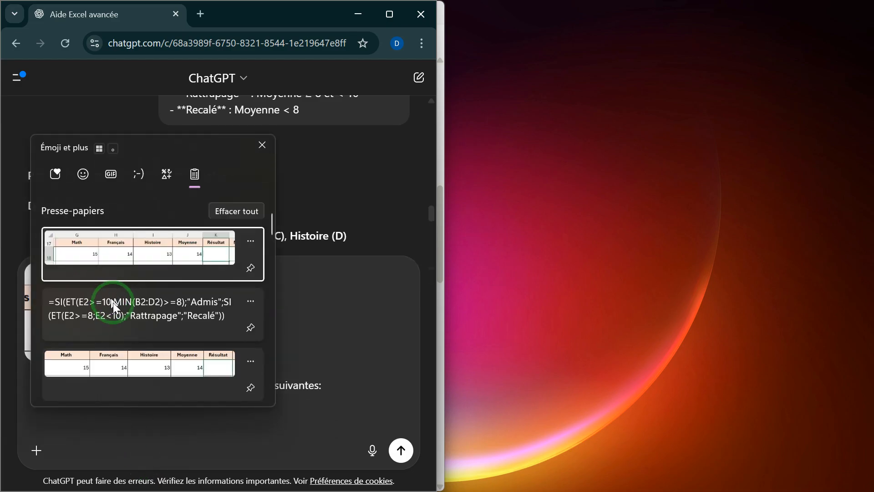
{"action": "scroll", "coordinate": [116, 318], "scroll_direction": "down", "scroll_amount": 2}
{"action": "scroll", "coordinate": [125, 347], "scroll_direction": "down", "scroll_amount": 1}
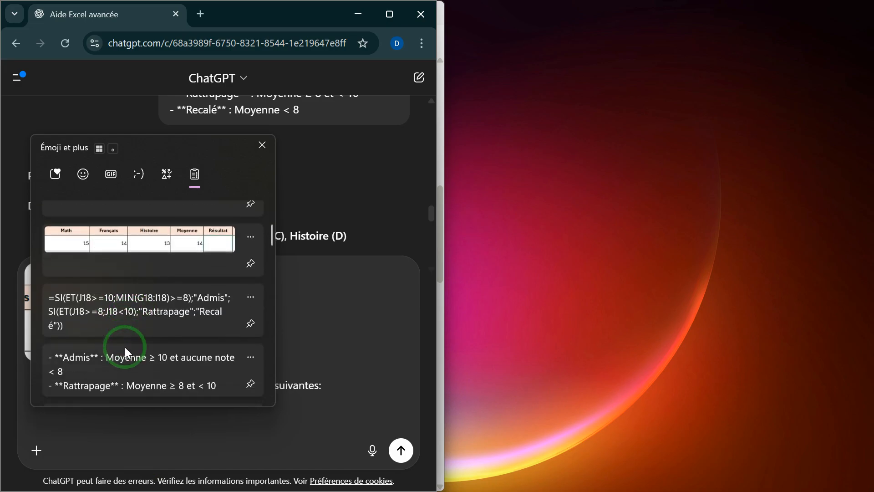
{"action": "left_click", "coordinate": [125, 347]}
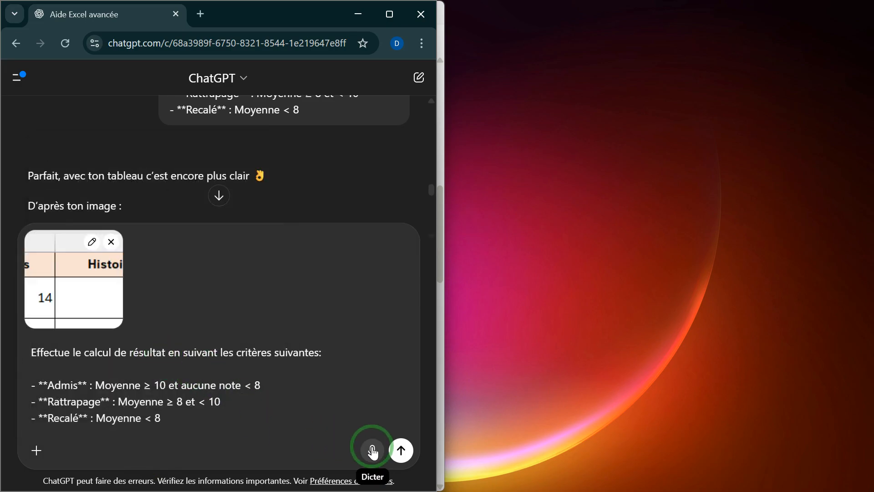
{"action": "left_click", "coordinate": [400, 450]}
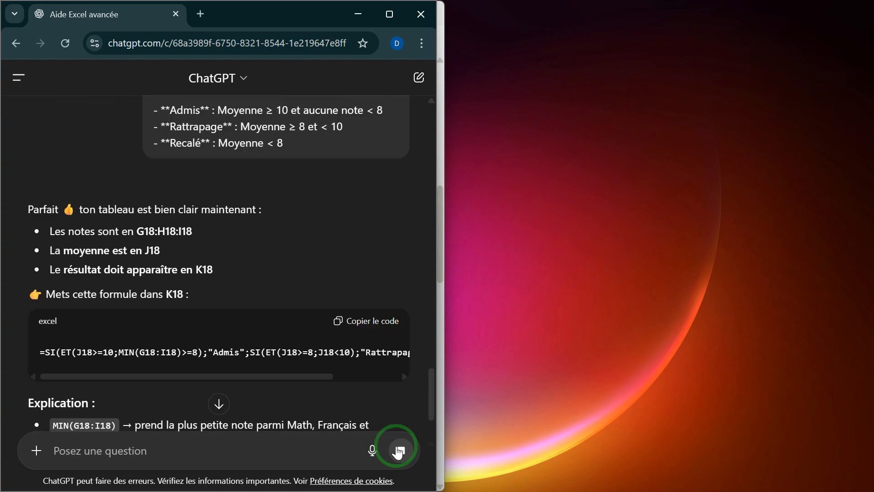
Copy ChatGPT's SI formula referencing J18 and G18:I18 and enter it in cell K18 of the Excel workbook.
{"action": "left_click", "coordinate": [358, 324]}
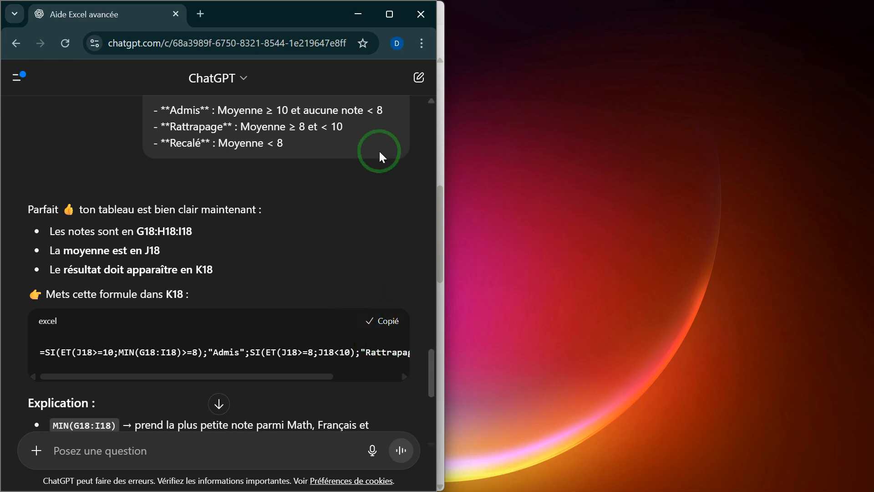
{"action": "left_click", "coordinate": [354, 20]}
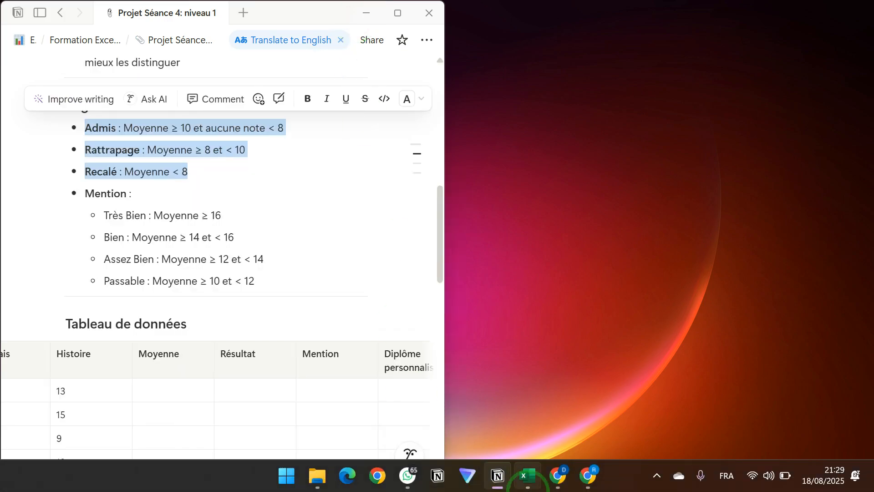
{"action": "left_click", "coordinate": [527, 476]}
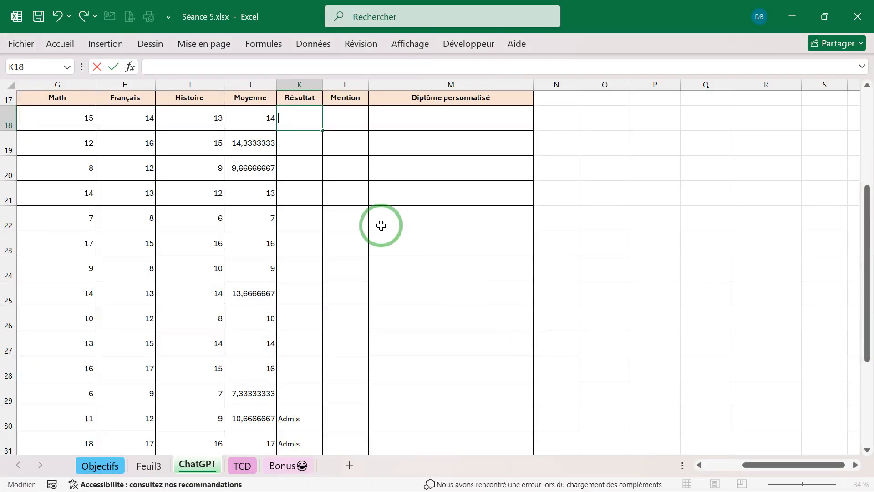
{"action": "type", "text": "=SI(ET(J18>=10;MIN(G18:I18)>=8);\"Admis\";SI(ET(J18>=8;J18<10);\"Rattrapage\";\"Recalé\"))"}
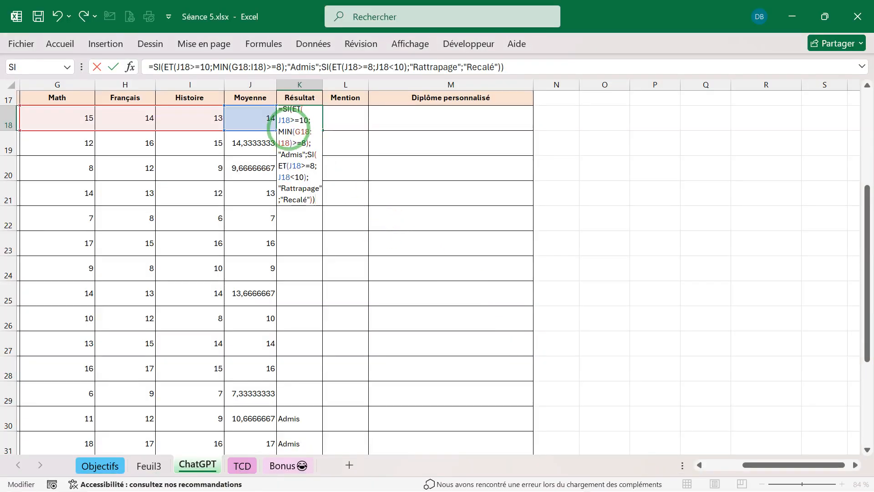
{"action": "key", "text": "Return"}
Fill the Résultat formula from K18 down to K37 and review the filled column.
{"action": "left_click", "coordinate": [318, 118]}
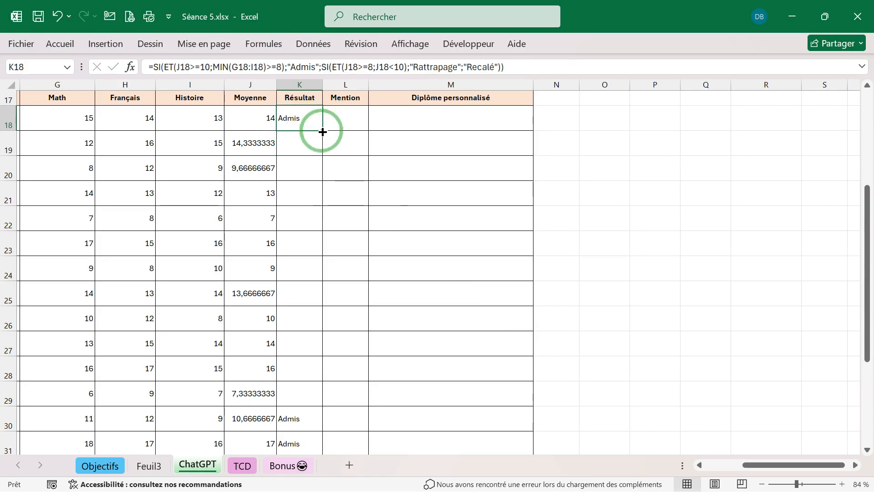
{"action": "left_click_drag", "start_coordinate": [323, 132], "coordinate": [304, 415]}
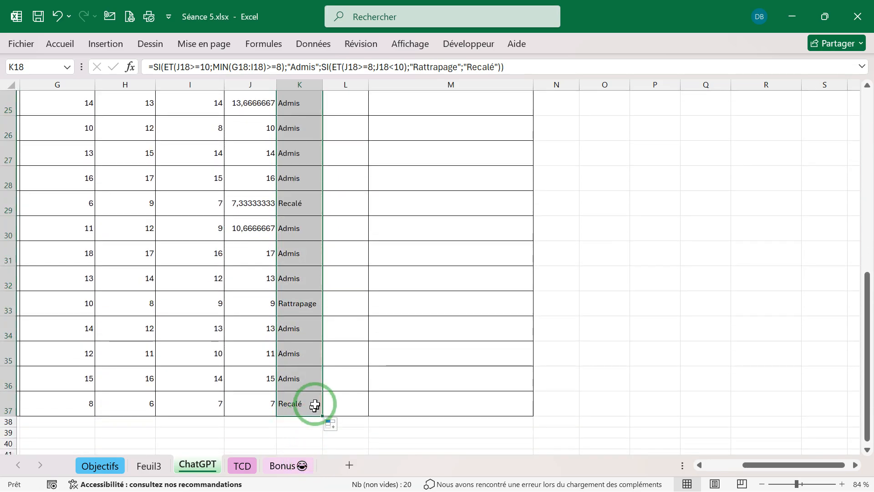
{"action": "left_click", "coordinate": [298, 355]}
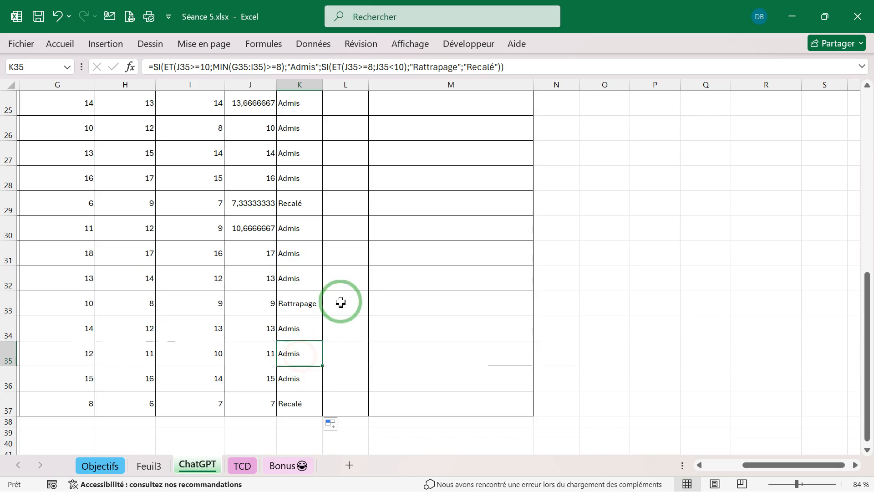
{"action": "scroll", "coordinate": [340, 304], "scroll_direction": "up", "scroll_amount": 5}
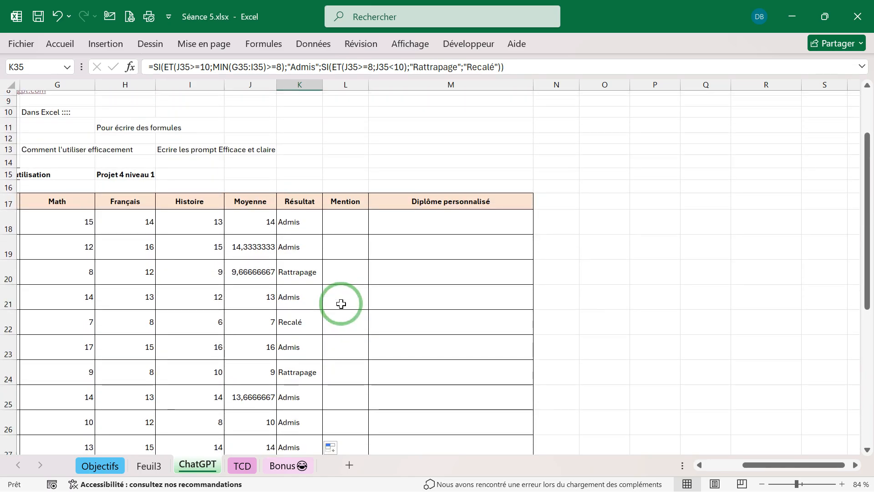
{"action": "left_click", "coordinate": [342, 227]}
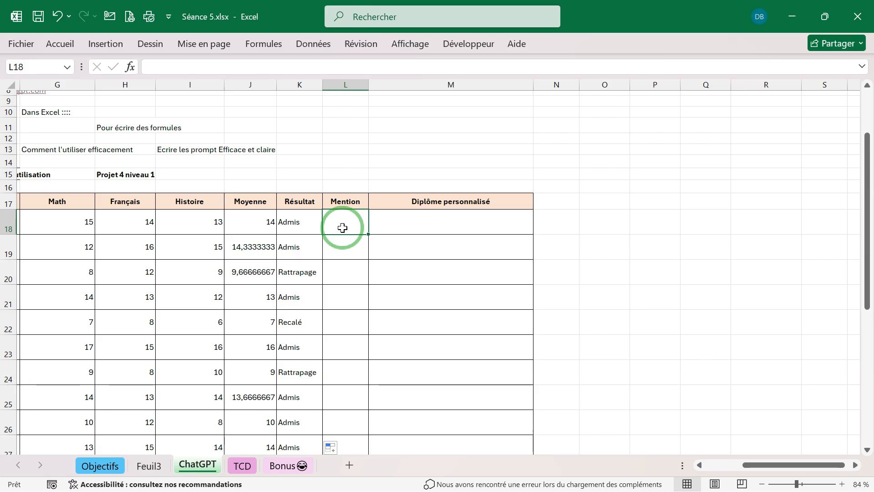
{"action": "scroll", "coordinate": [343, 227], "scroll_direction": "down", "scroll_amount": 2}
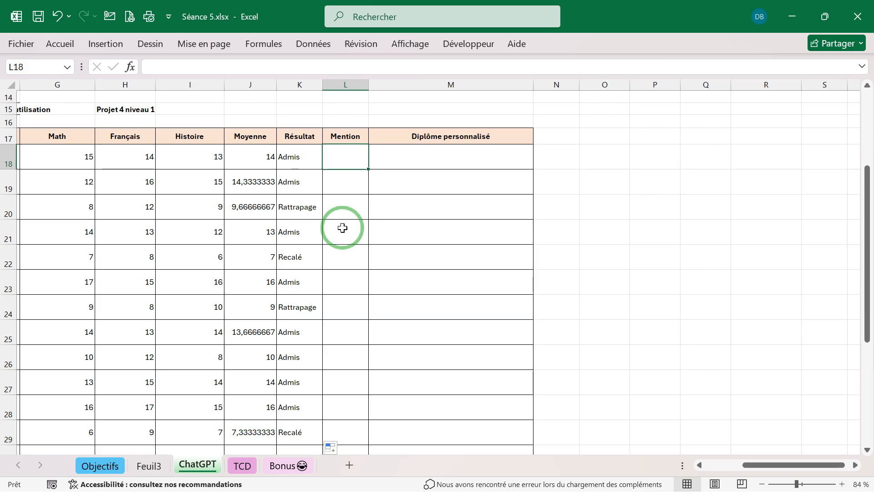
{"action": "scroll", "coordinate": [343, 227], "scroll_direction": "down", "scroll_amount": 1}
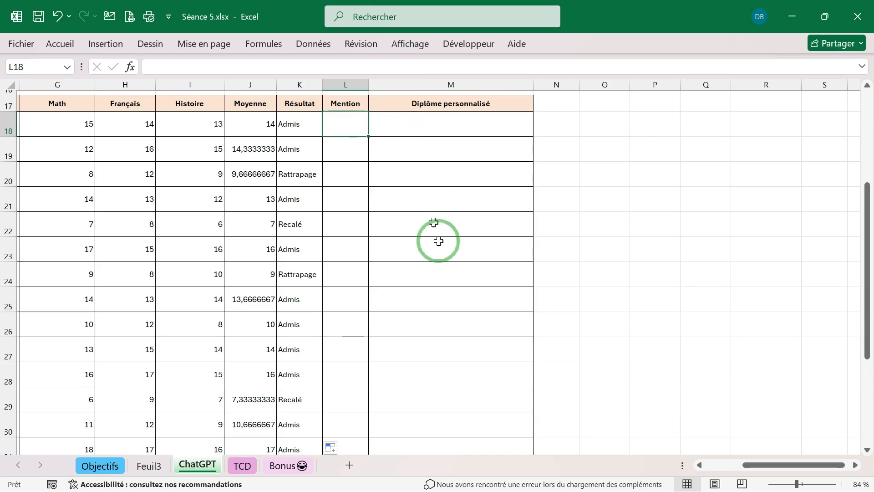
Switch to the Google Meet call and admit the participant waiting to join.
{"action": "mouse_move", "coordinate": [465, 480]}
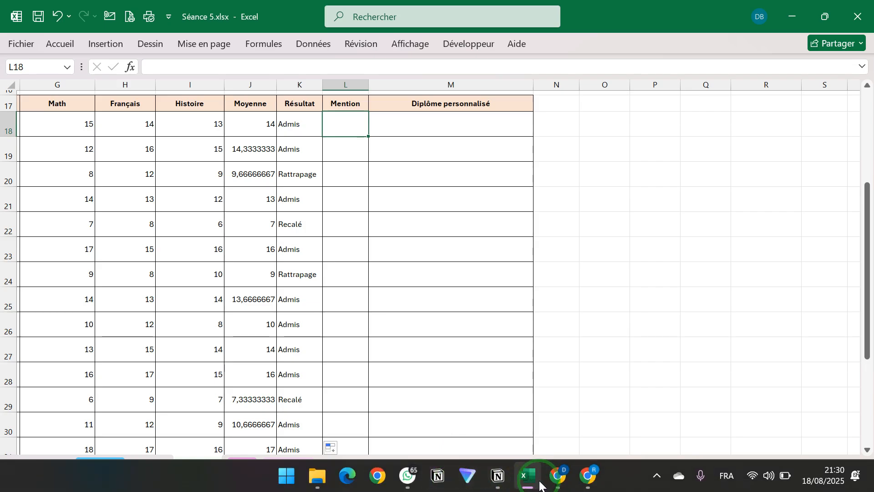
{"action": "mouse_move", "coordinate": [560, 482]}
{"action": "mouse_move", "coordinate": [587, 485]}
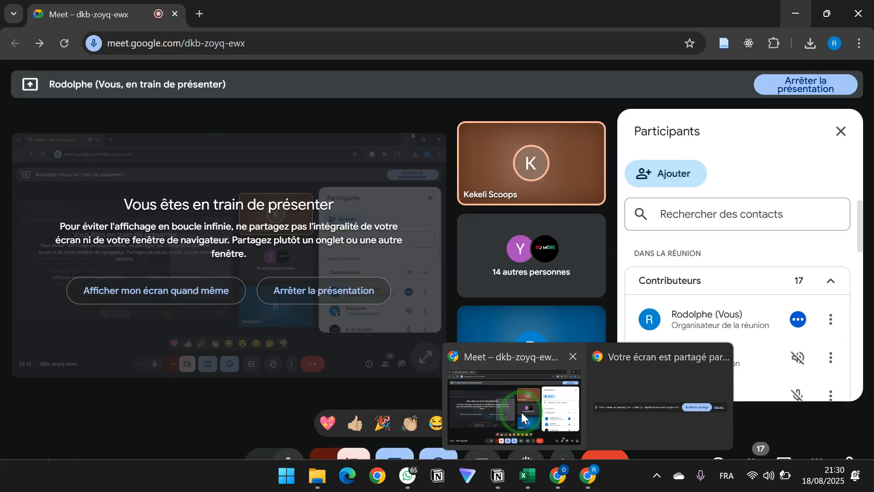
{"action": "left_click", "coordinate": [520, 412]}
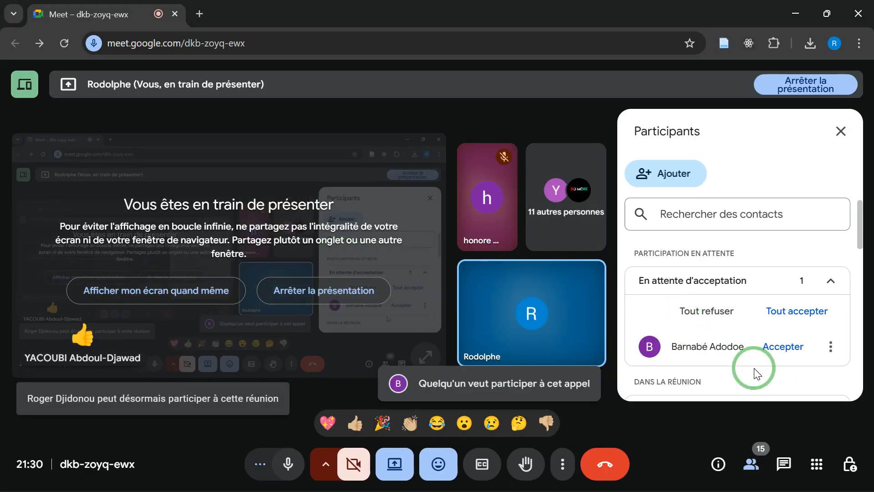
{"action": "left_click", "coordinate": [795, 351]}
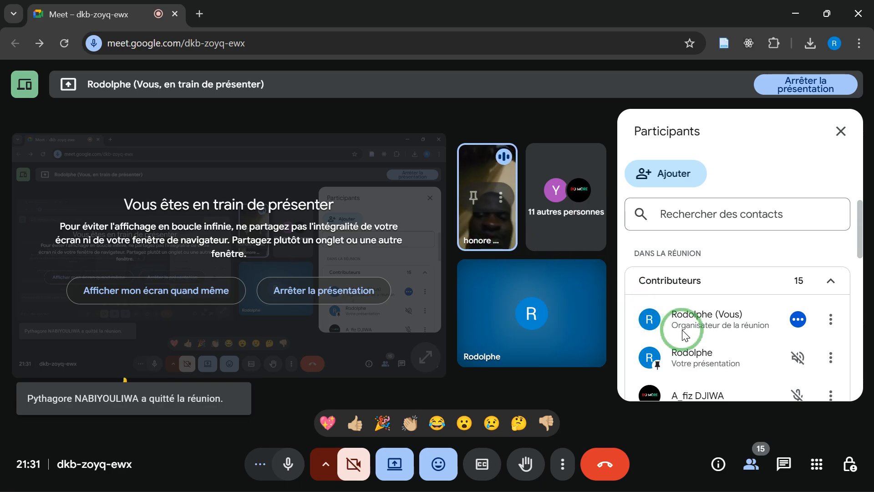
Look through the meeting's participant list and admit the next person waiting to join.
{"action": "scroll", "coordinate": [683, 335], "scroll_direction": "down", "scroll_amount": 5}
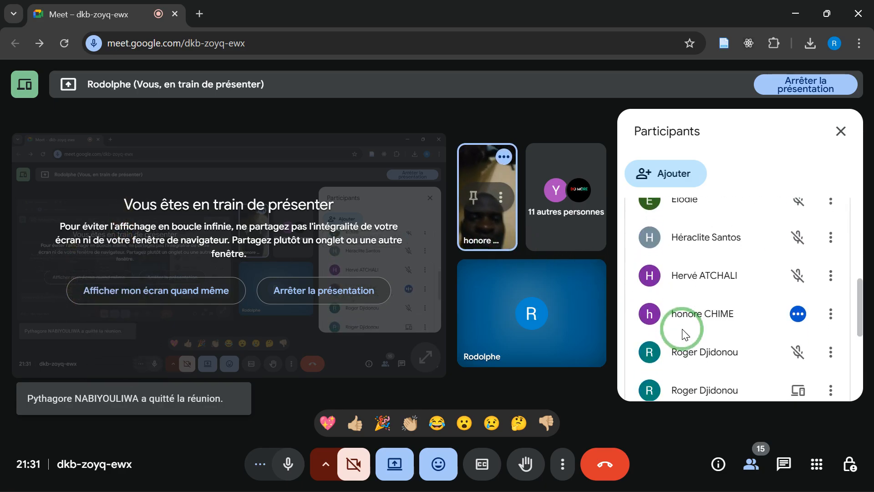
{"action": "scroll", "coordinate": [683, 335], "scroll_direction": "up", "scroll_amount": 1}
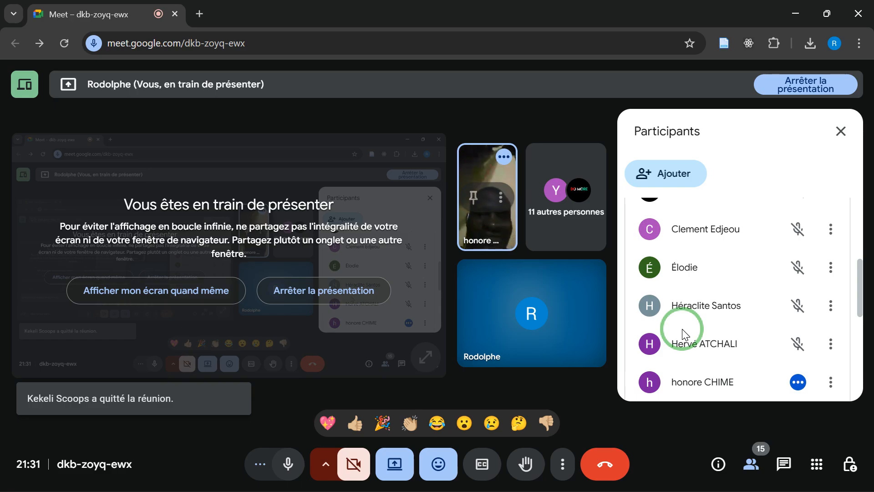
{"action": "scroll", "coordinate": [684, 334], "scroll_direction": "down", "scroll_amount": 4}
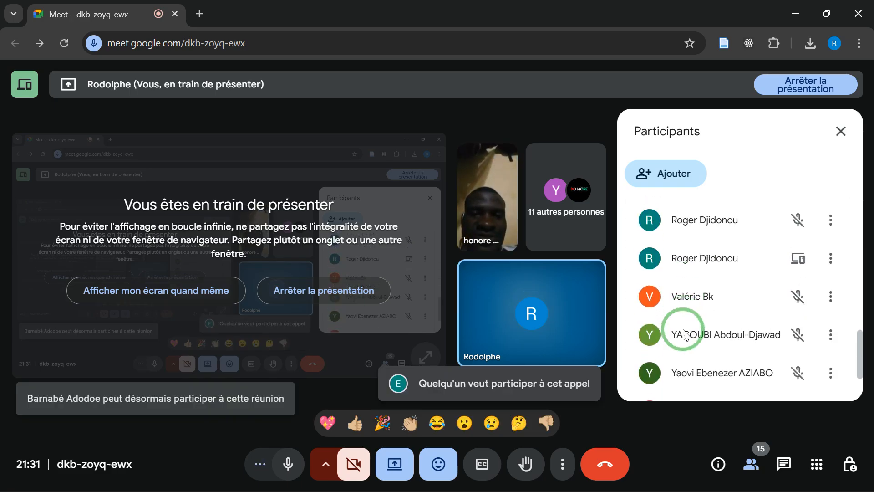
{"action": "scroll", "coordinate": [684, 333], "scroll_direction": "up", "scroll_amount": 5}
{"action": "scroll", "coordinate": [687, 335], "scroll_direction": "up", "scroll_amount": 4}
{"action": "left_click", "coordinate": [771, 356]}
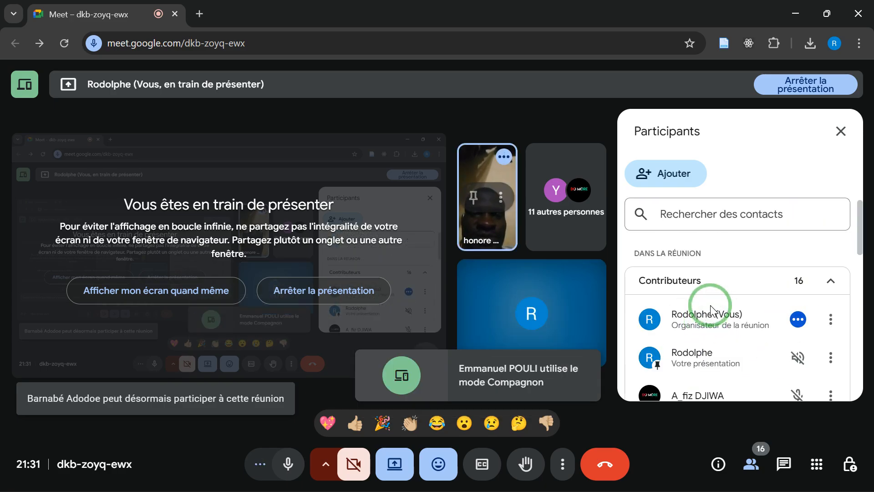
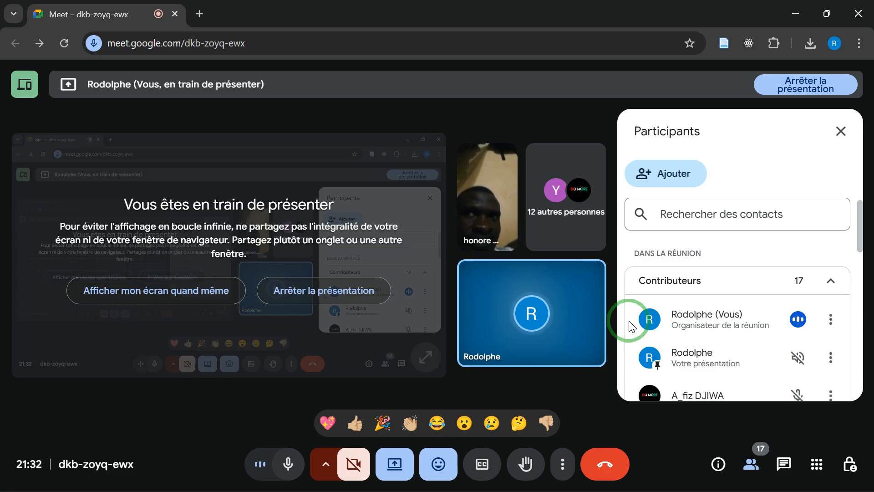
{"action": "mouse_move", "coordinate": [479, 318]}
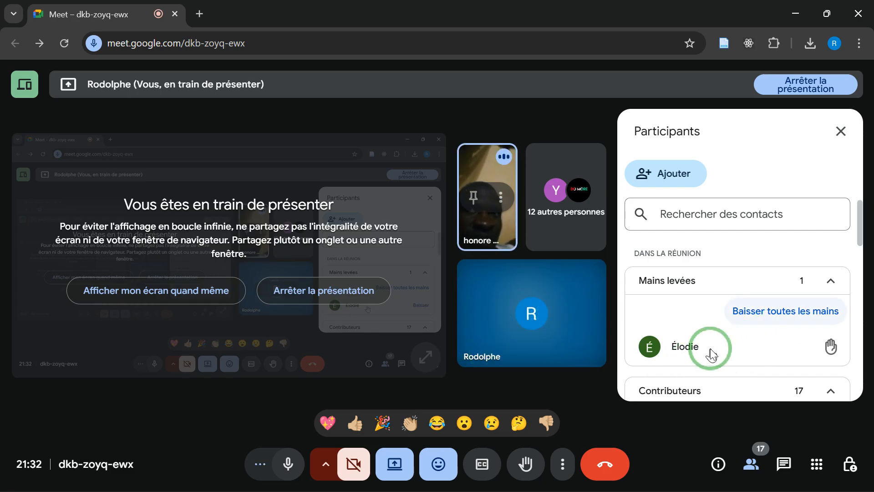
{"action": "mouse_move", "coordinate": [717, 349]}
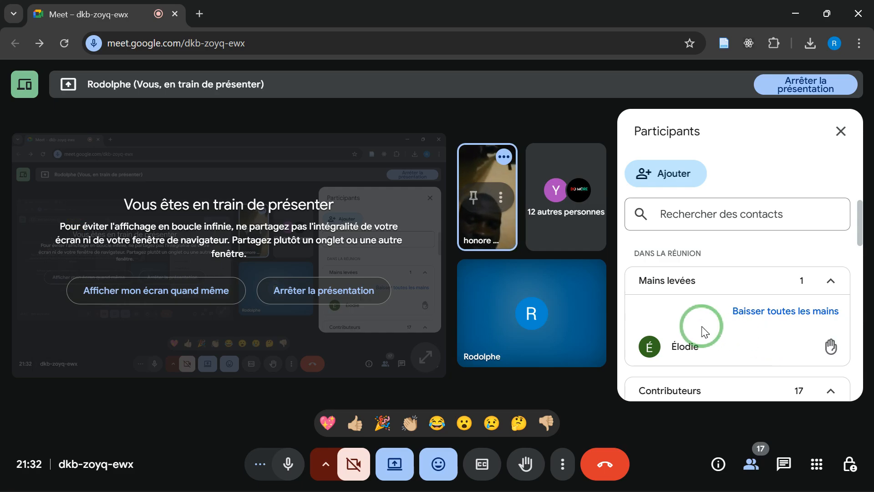
Switch from the Google Meet call back to the Excel workbook and open the TCD sheet.
{"action": "mouse_move", "coordinate": [767, 345]}
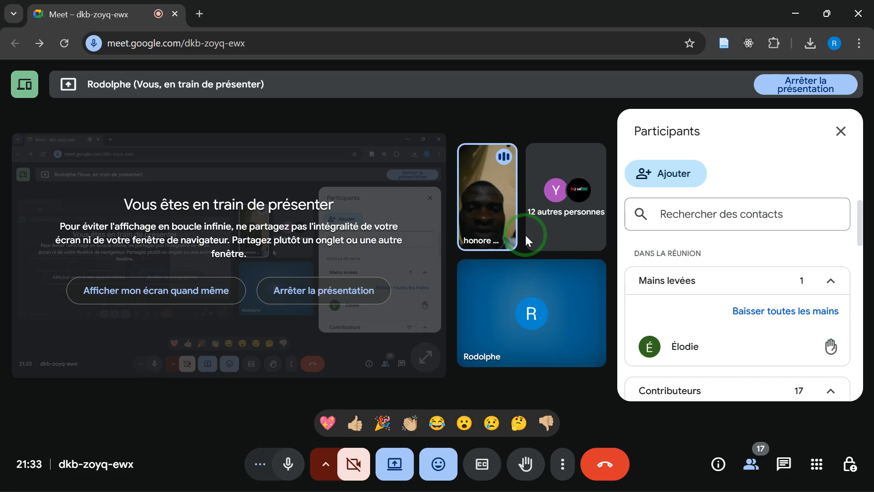
{"action": "mouse_move", "coordinate": [475, 246]}
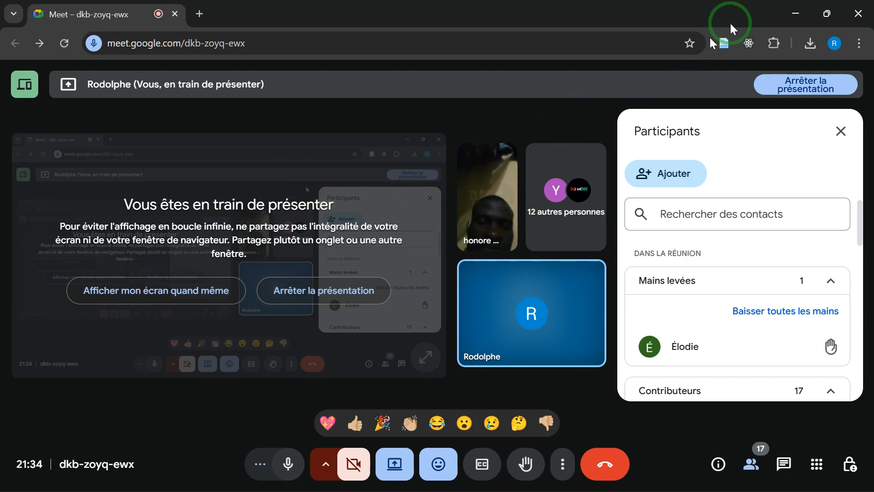
{"action": "left_click", "coordinate": [793, 5]}
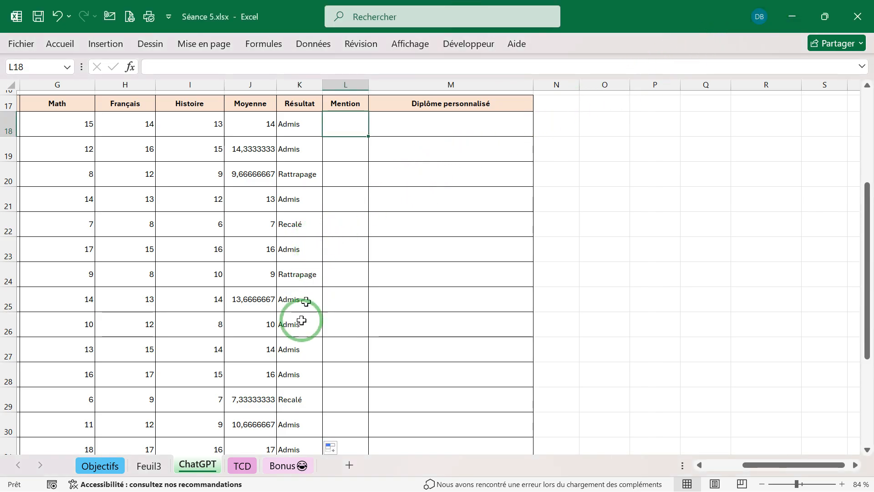
{"action": "left_click", "coordinate": [243, 465]}
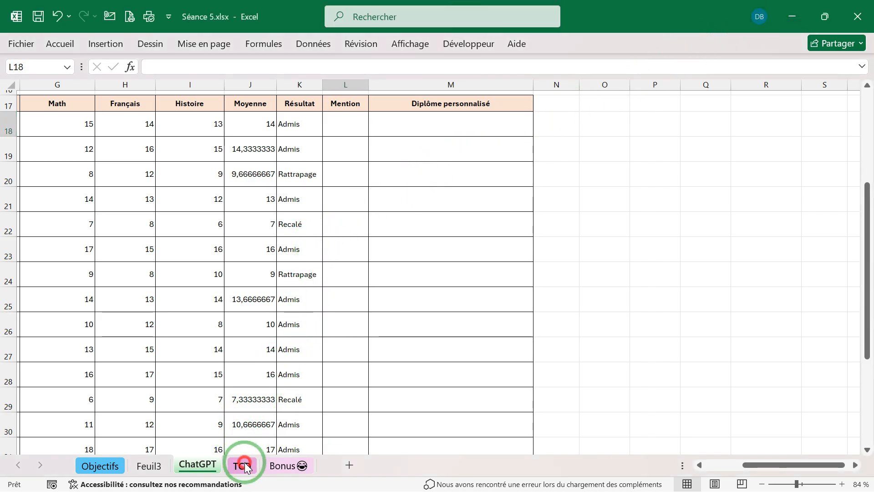
Examine the Tableau Croisée Dynamique definition and the advice on using it efficiently on the TCD sheet.
{"action": "scroll", "coordinate": [346, 298], "scroll_direction": "up", "scroll_amount": 4}
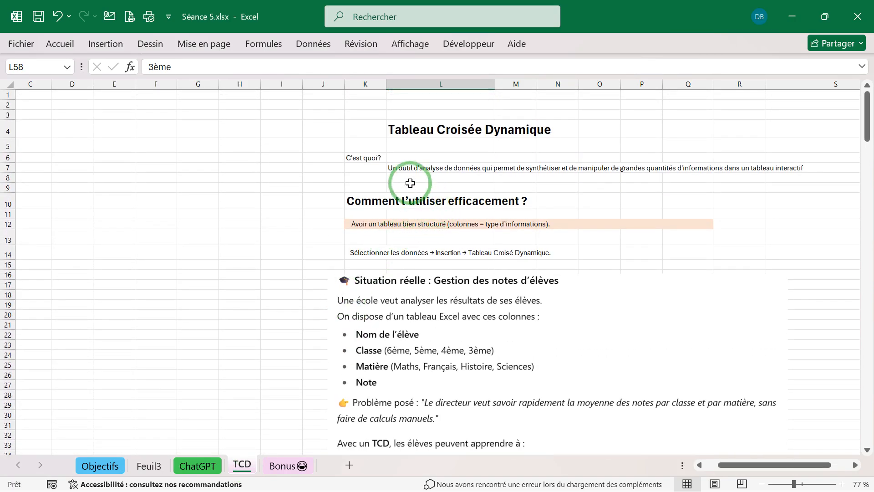
{"action": "scroll", "coordinate": [410, 183], "scroll_direction": "up", "scroll_amount": 4, "text": "ctrl"}
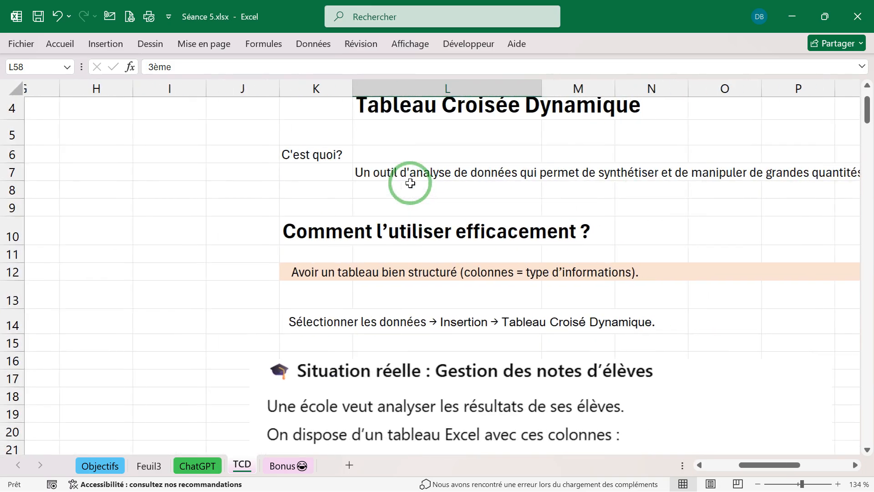
{"action": "scroll", "coordinate": [410, 183], "scroll_direction": "right", "scroll_amount": 2}
{"action": "scroll", "coordinate": [411, 183], "scroll_direction": "up", "scroll_amount": 1}
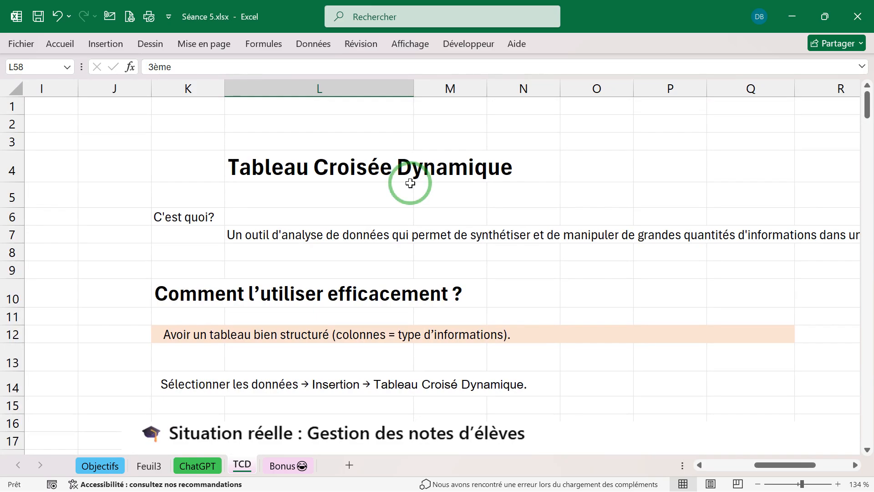
{"action": "scroll", "coordinate": [411, 183], "scroll_direction": "right", "scroll_amount": 1}
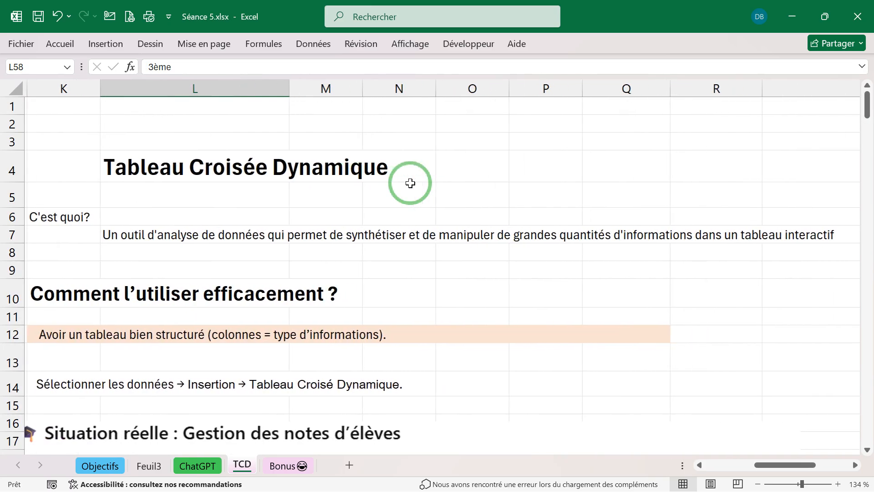
{"action": "scroll", "coordinate": [411, 183], "scroll_direction": "down", "scroll_amount": 3, "text": "ctrl"}
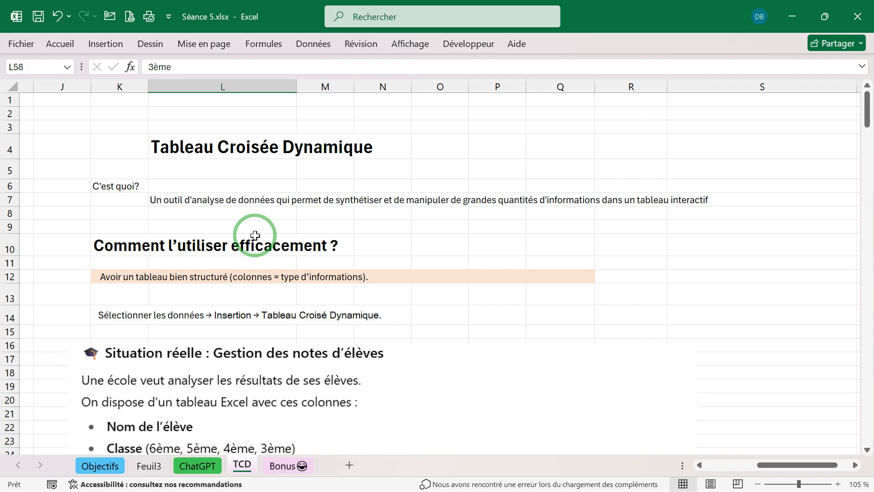
Read the student grade management scenario, covering its columns, the director's problem and the pivot table learning objectives.
{"action": "scroll", "coordinate": [275, 268], "scroll_direction": "down", "scroll_amount": 1}
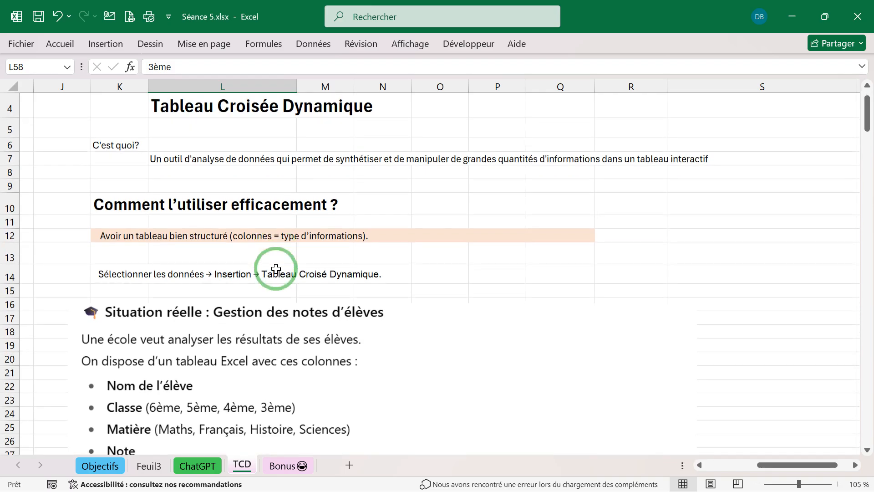
{"action": "scroll", "coordinate": [276, 268], "scroll_direction": "down", "scroll_amount": 2}
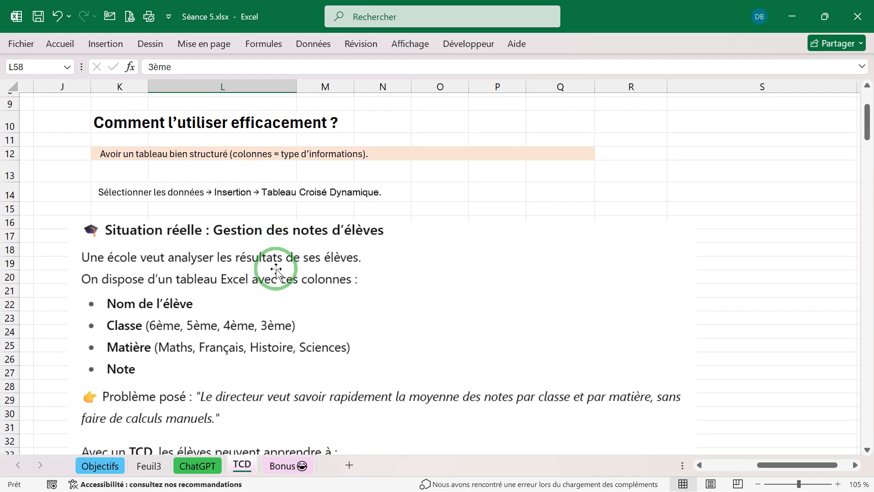
{"action": "scroll", "coordinate": [276, 268], "scroll_direction": "down", "scroll_amount": 1}
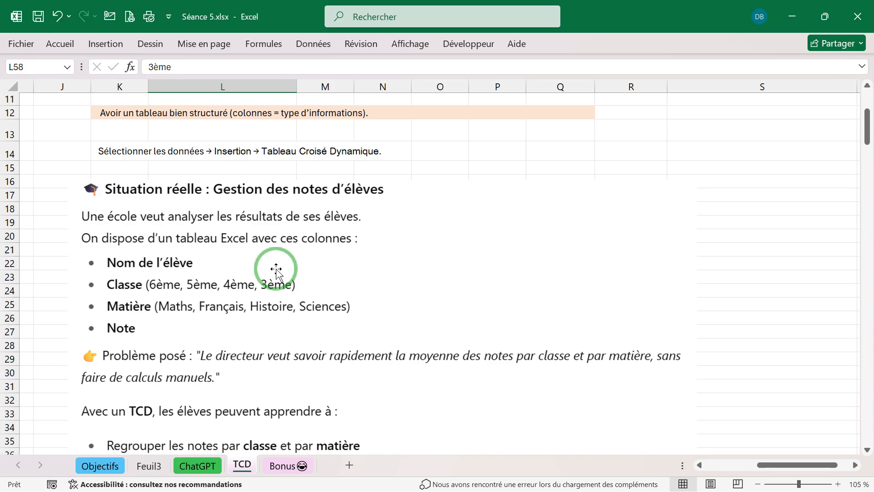
{"action": "scroll", "coordinate": [276, 269], "scroll_direction": "down", "scroll_amount": 1}
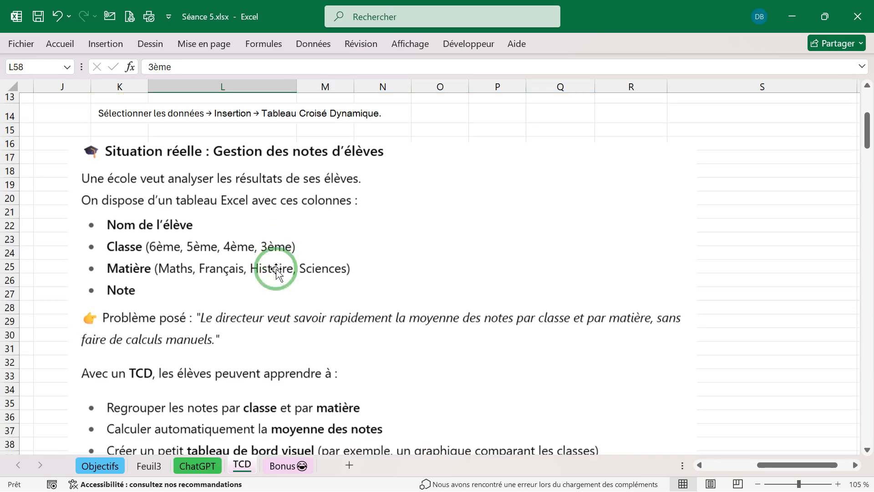
{"action": "scroll", "coordinate": [275, 272], "scroll_direction": "down", "scroll_amount": 1}
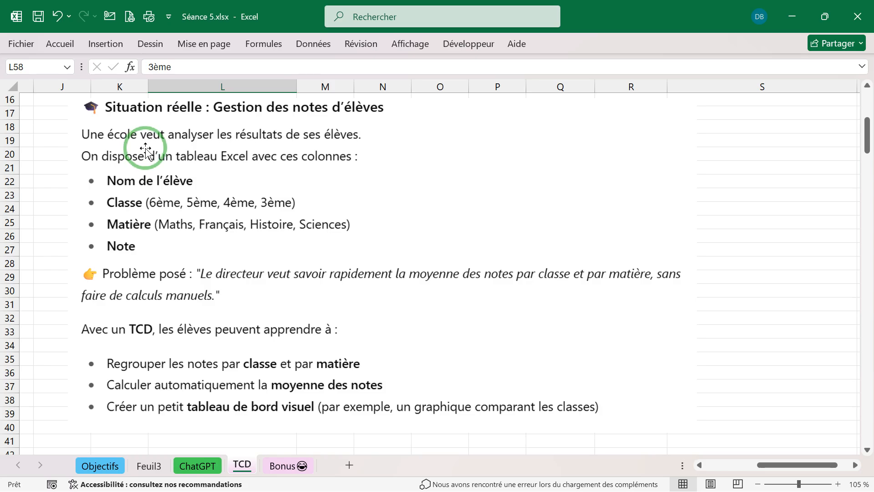
{"action": "scroll", "coordinate": [238, 251], "scroll_direction": "down", "scroll_amount": 2}
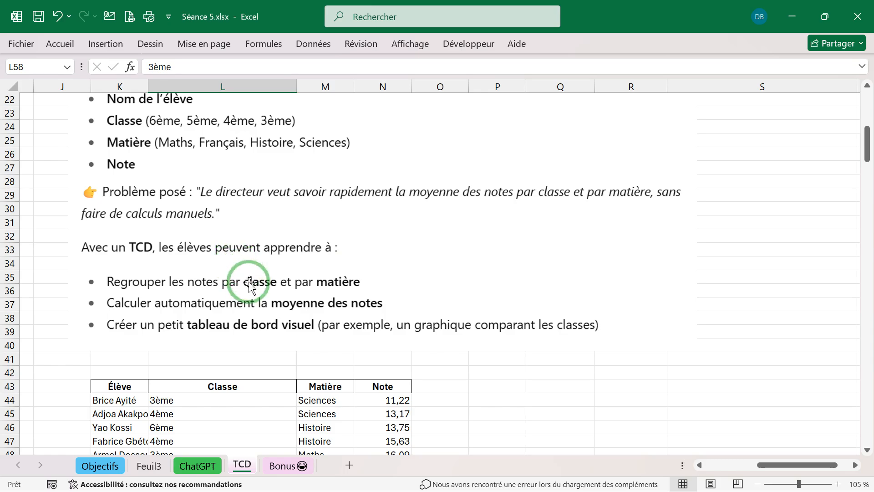
{"action": "scroll", "coordinate": [249, 285], "scroll_direction": "down", "scroll_amount": 4}
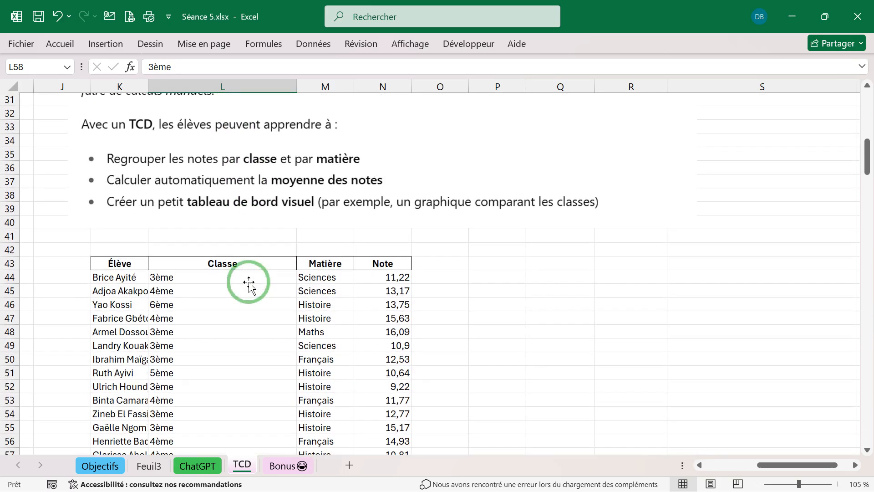
{"action": "scroll", "coordinate": [249, 286], "scroll_direction": "up", "scroll_amount": 4}
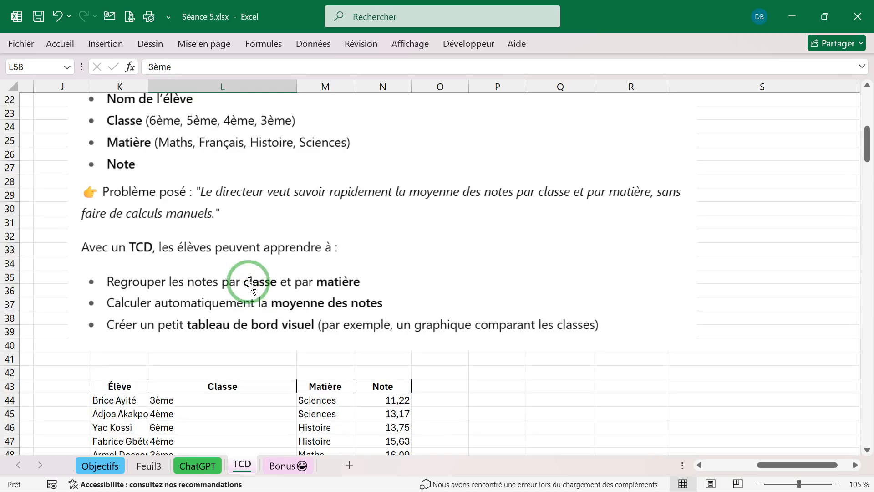
{"action": "scroll", "coordinate": [249, 286], "scroll_direction": "down", "scroll_amount": 1}
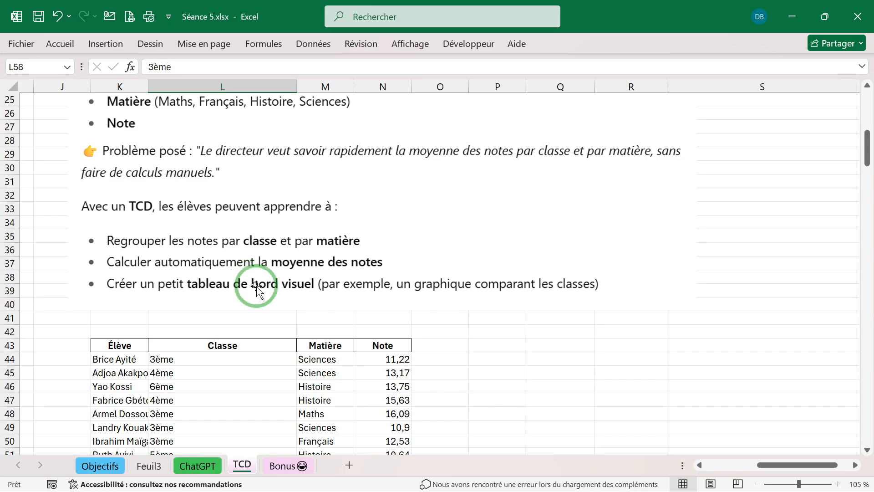
{"action": "scroll", "coordinate": [250, 285], "scroll_direction": "up", "scroll_amount": 2}
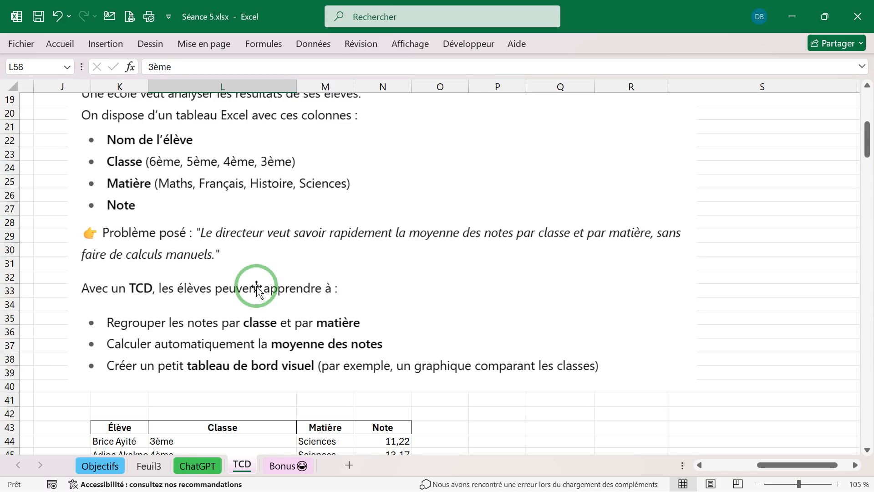
Compare the Élève, Classe, Matière and Note table with the scenario's problem statement and the pivot table insertion instructions.
{"action": "scroll", "coordinate": [257, 287], "scroll_direction": "down", "scroll_amount": 7}
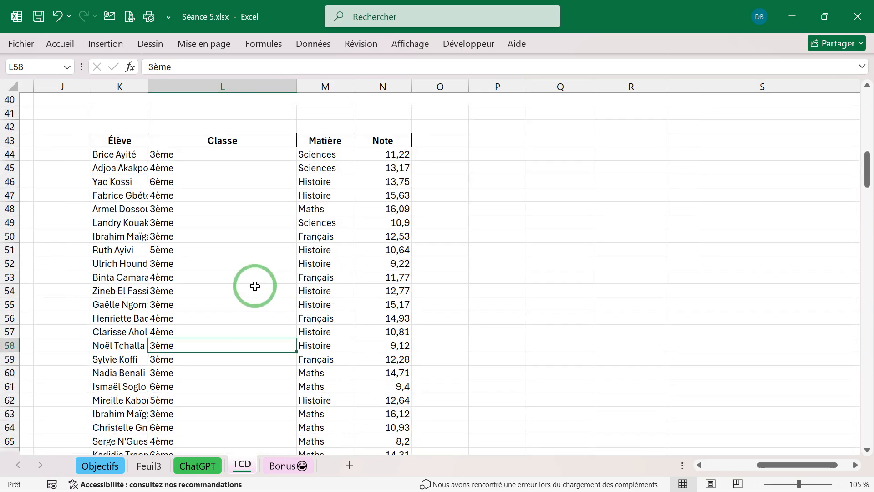
{"action": "scroll", "coordinate": [255, 286], "scroll_direction": "down", "scroll_amount": 1}
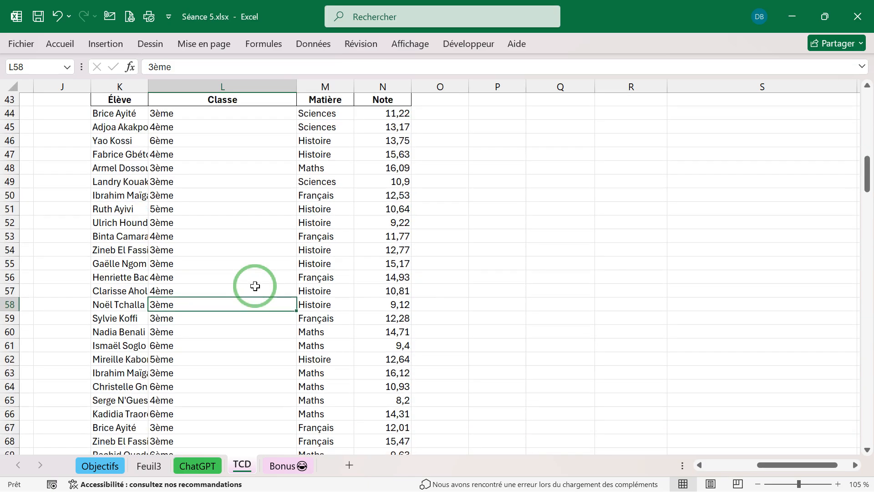
{"action": "left_click", "coordinate": [232, 319]}
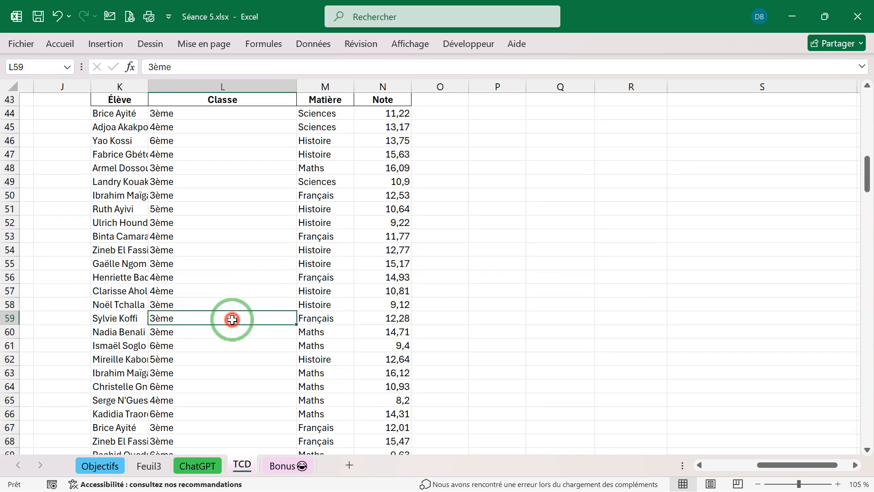
{"action": "scroll", "coordinate": [232, 319], "scroll_direction": "up", "scroll_amount": 5}
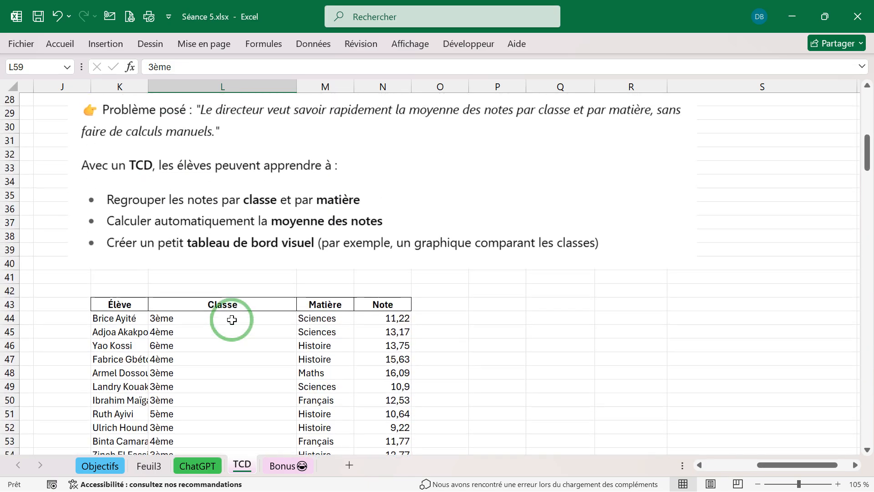
{"action": "scroll", "coordinate": [229, 317], "scroll_direction": "up", "scroll_amount": 2}
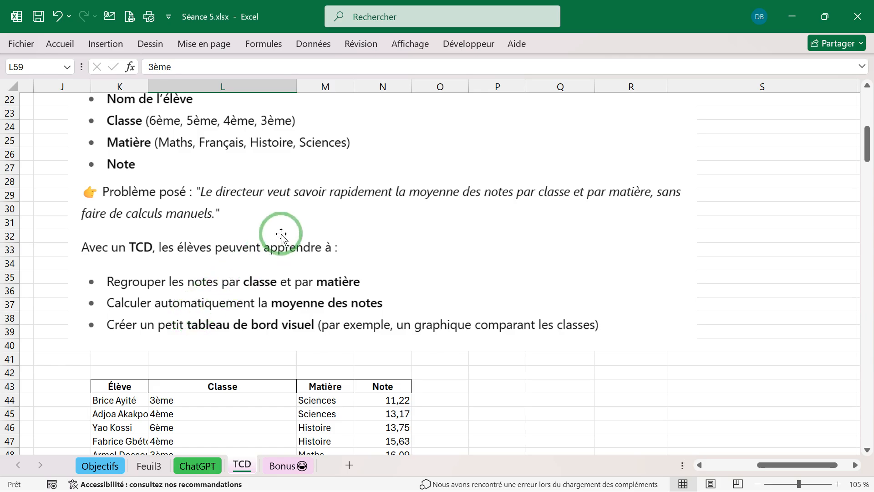
{"action": "scroll", "coordinate": [281, 234], "scroll_direction": "down", "scroll_amount": 1}
{"action": "scroll", "coordinate": [281, 234], "scroll_direction": "up", "scroll_amount": 3}
{"action": "scroll", "coordinate": [281, 234], "scroll_direction": "up", "scroll_amount": 2}
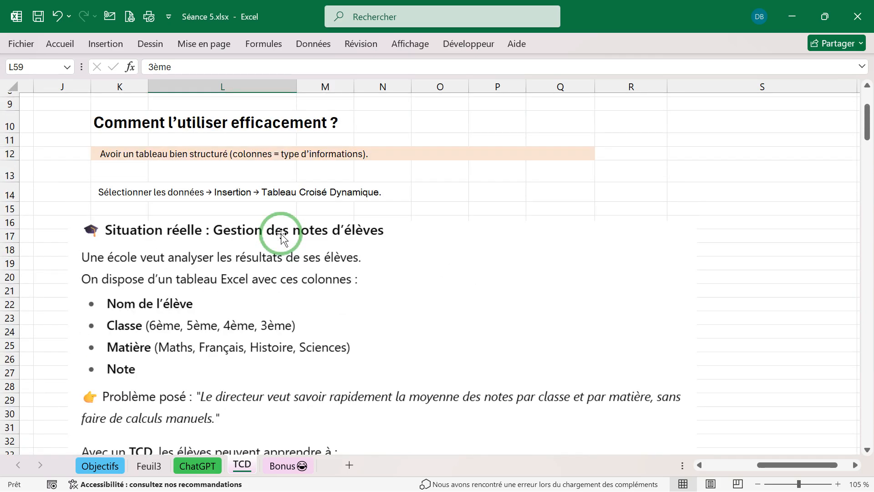
{"action": "scroll", "coordinate": [281, 234], "scroll_direction": "up", "scroll_amount": 1}
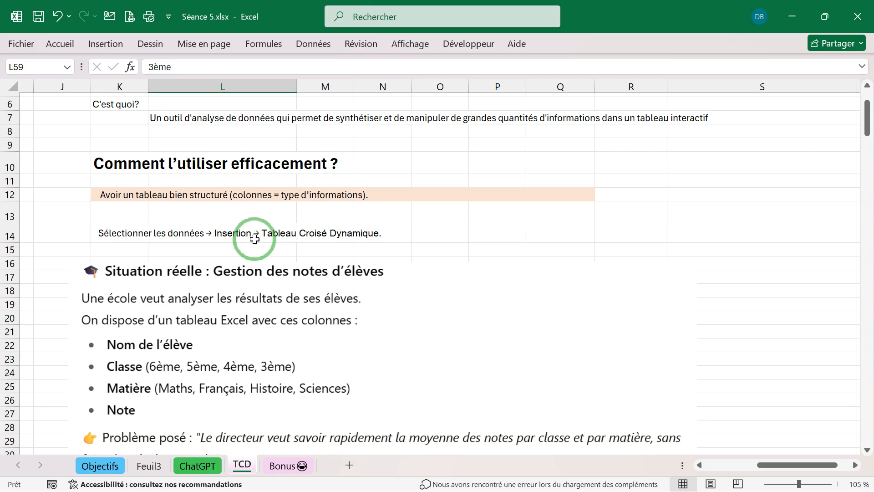
Review the learning objectives again and browse the student grade records in the source table beneath them.
{"action": "scroll", "coordinate": [255, 238], "scroll_direction": "down", "scroll_amount": 7}
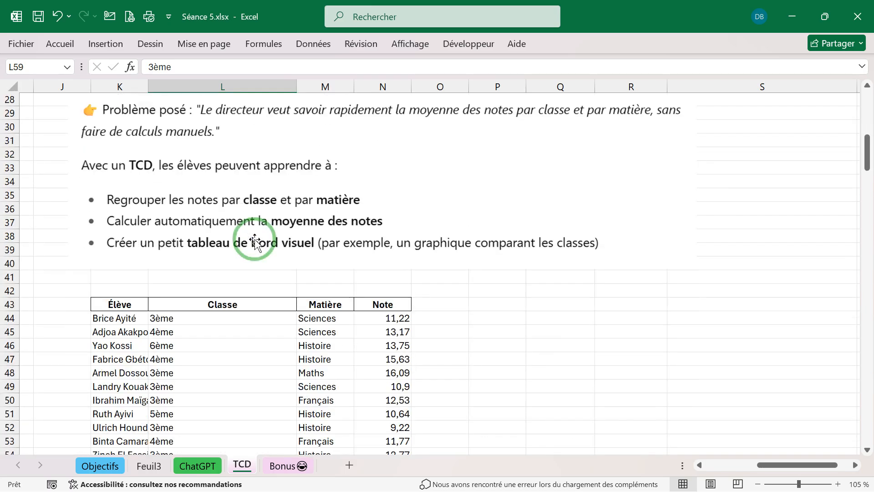
{"action": "scroll", "coordinate": [254, 239], "scroll_direction": "down", "scroll_amount": 4}
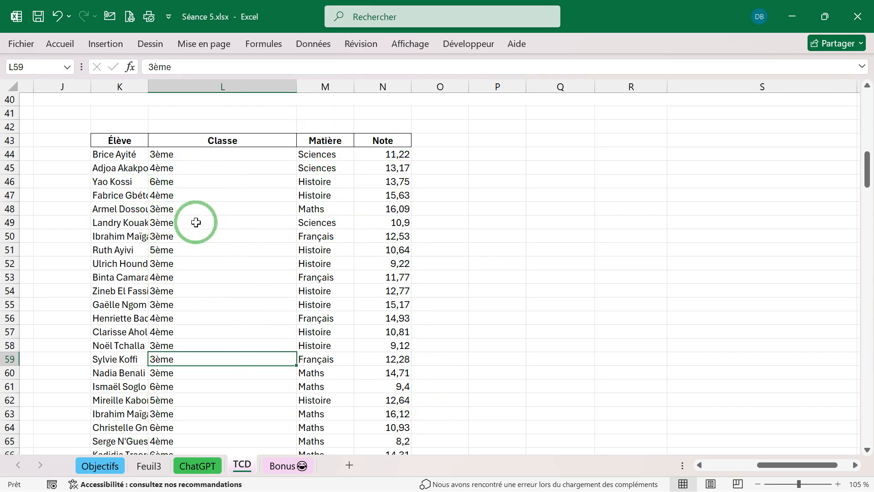
{"action": "scroll", "coordinate": [196, 222], "scroll_direction": "up", "scroll_amount": 7}
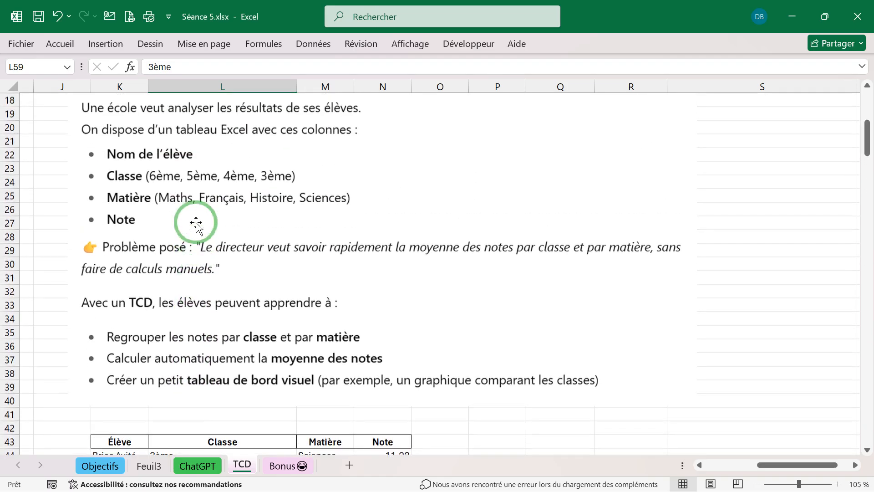
{"action": "scroll", "coordinate": [190, 234], "scroll_direction": "down", "scroll_amount": 4}
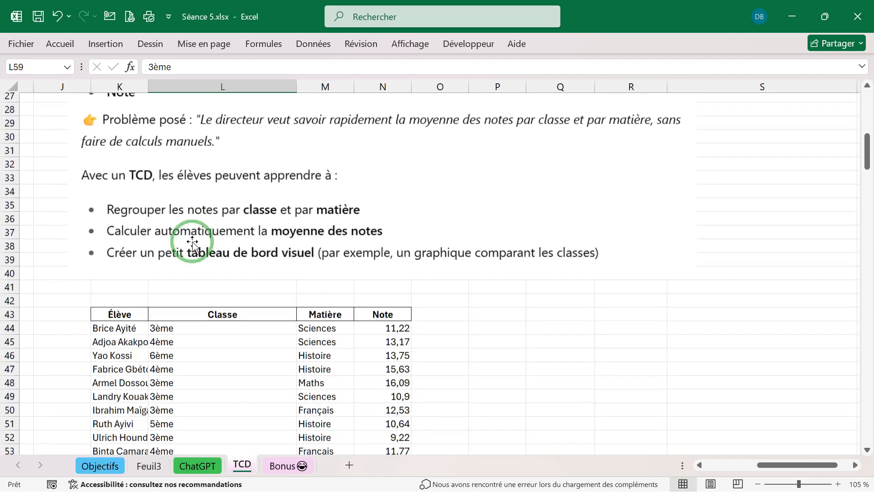
{"action": "scroll", "coordinate": [192, 241], "scroll_direction": "down", "scroll_amount": 2}
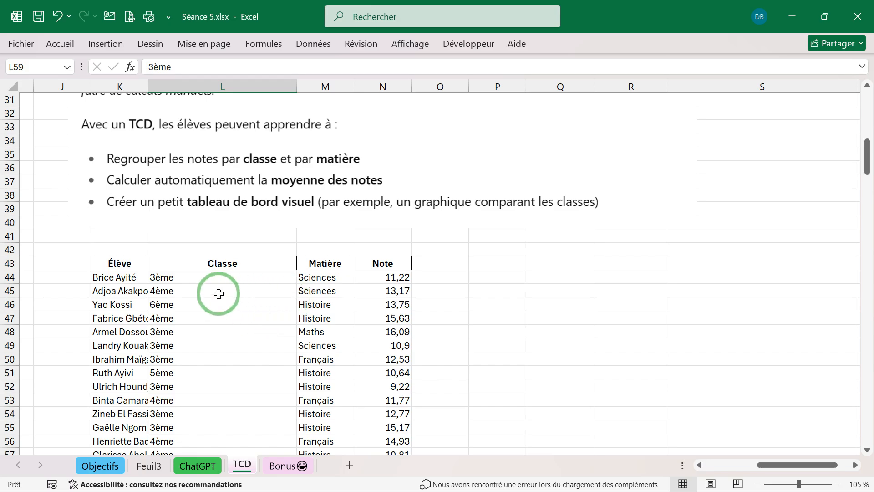
{"action": "scroll", "coordinate": [218, 294], "scroll_direction": "down", "scroll_amount": 3}
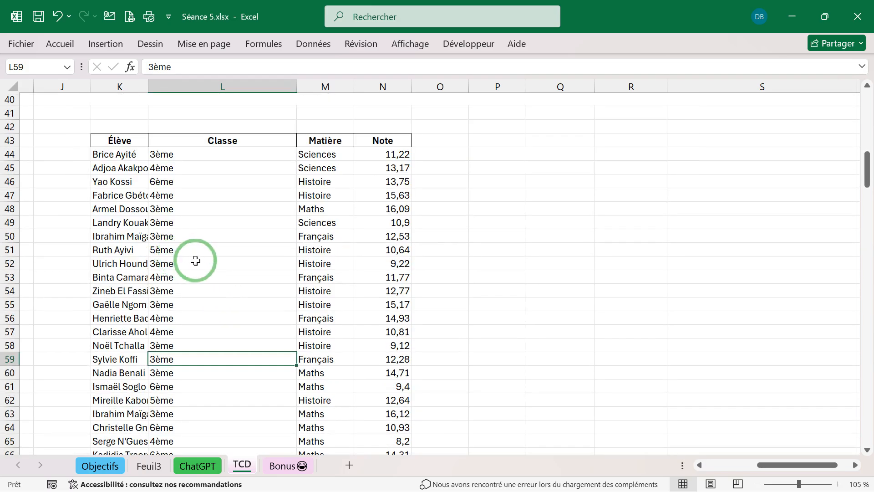
{"action": "scroll", "coordinate": [195, 260], "scroll_direction": "down", "scroll_amount": 6}
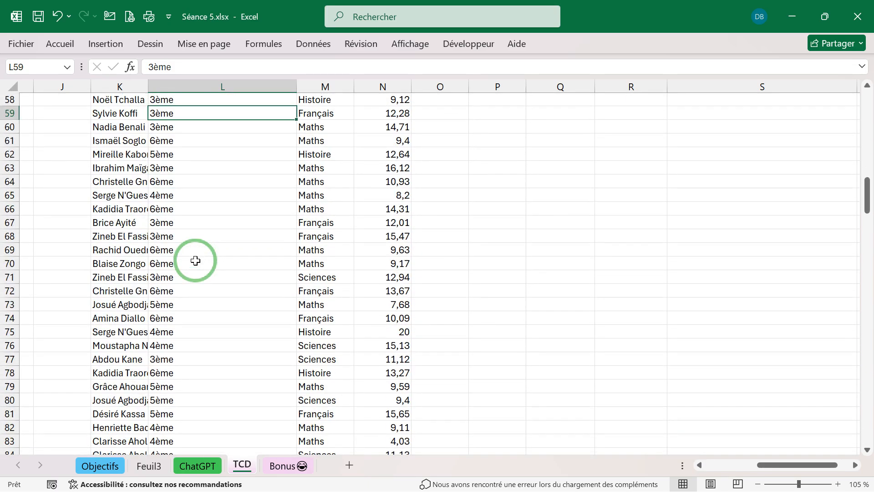
{"action": "scroll", "coordinate": [195, 260], "scroll_direction": "down", "scroll_amount": 5}
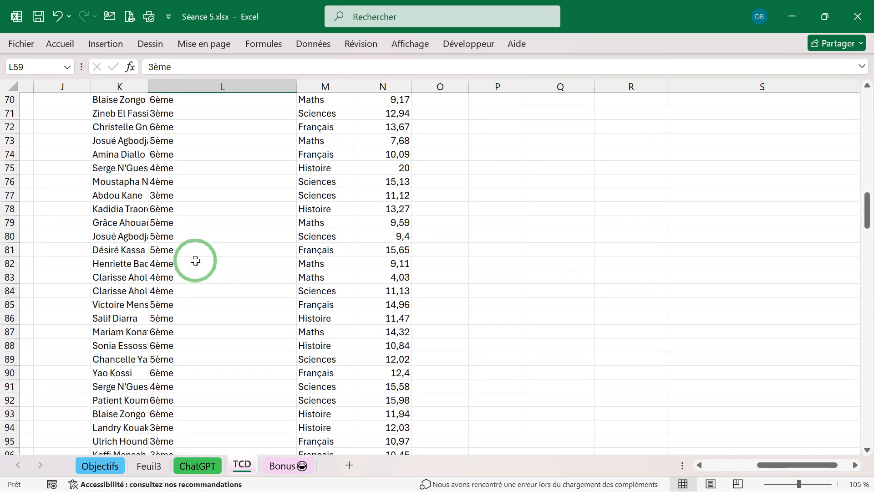
{"action": "scroll", "coordinate": [195, 260], "scroll_direction": "down", "scroll_amount": 3}
{"action": "scroll", "coordinate": [195, 260], "scroll_direction": "up", "scroll_amount": 3}
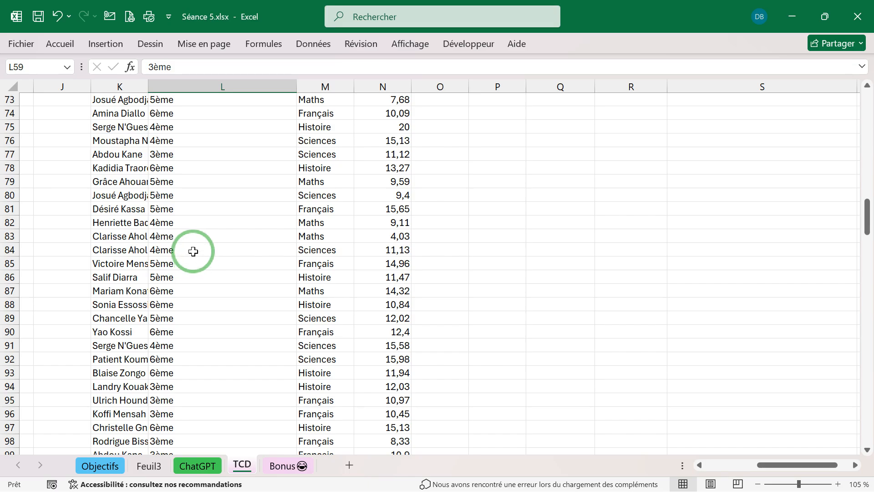
Insert a pivot table on a new worksheet from the student grades range TCD!$K$43:$N$243.
{"action": "scroll", "coordinate": [193, 252], "scroll_direction": "up", "scroll_amount": 3}
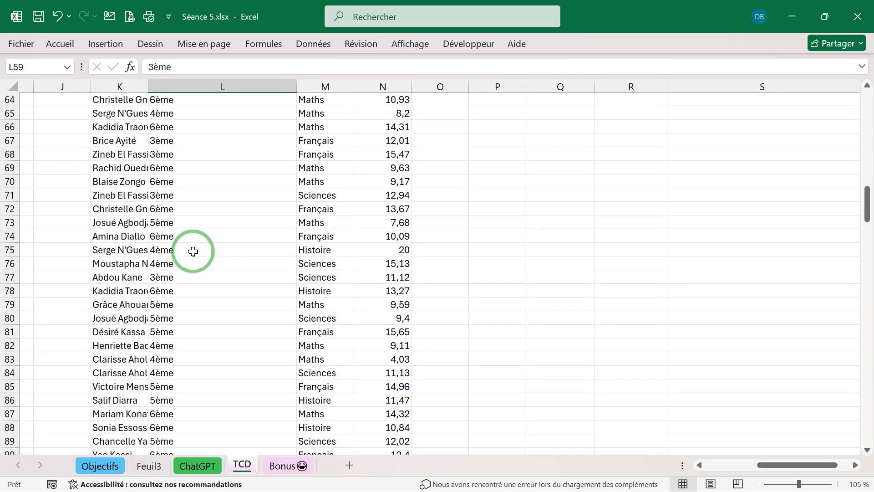
{"action": "scroll", "coordinate": [193, 252], "scroll_direction": "up", "scroll_amount": 1}
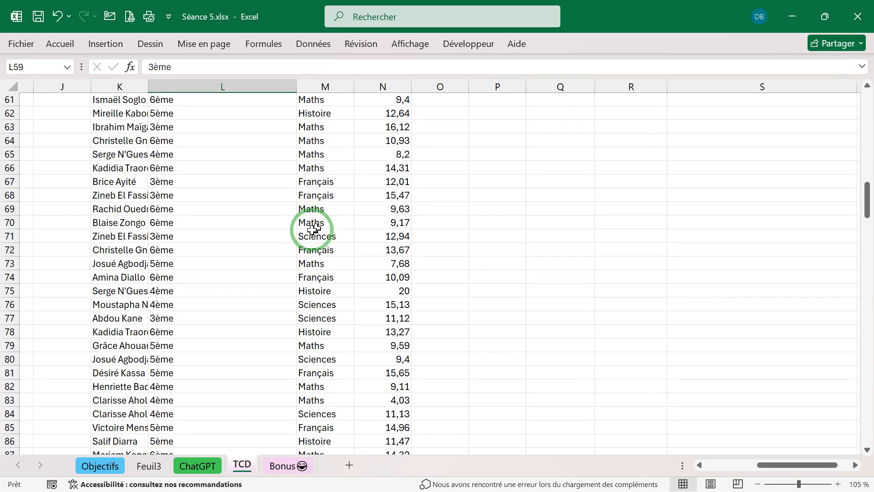
{"action": "scroll", "coordinate": [284, 238], "scroll_direction": "up", "scroll_amount": 3}
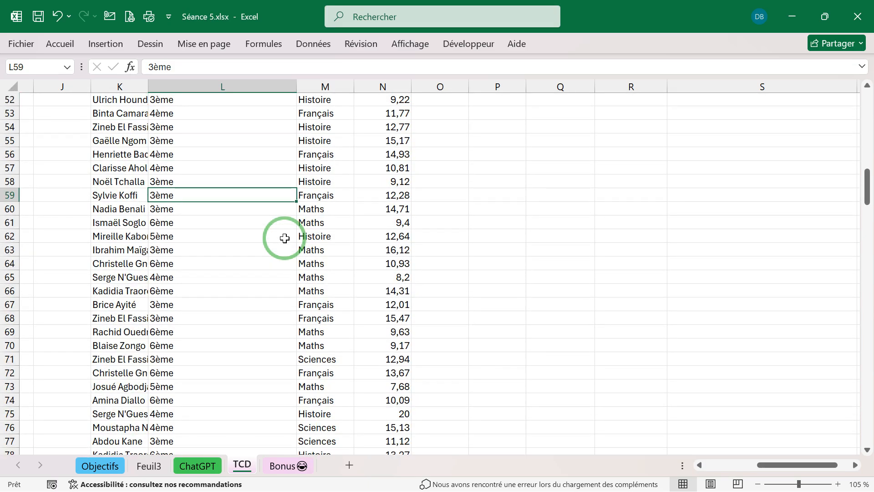
{"action": "scroll", "coordinate": [277, 235], "scroll_direction": "up", "scroll_amount": 1}
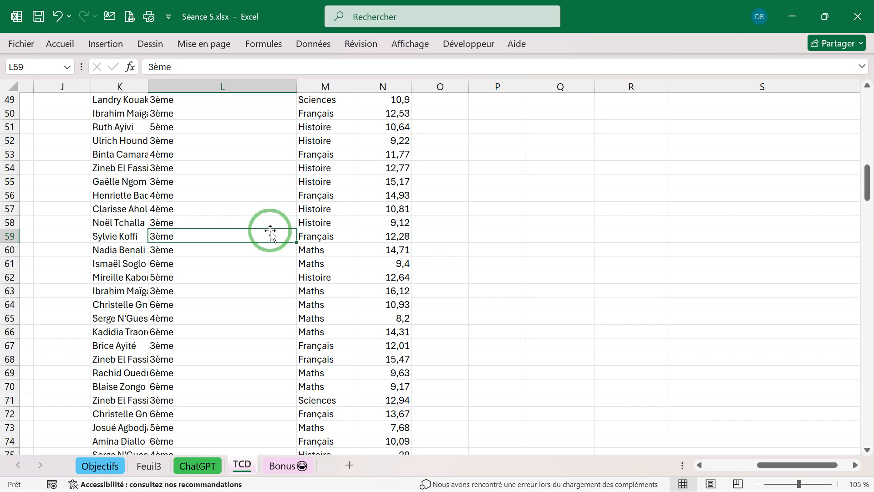
{"action": "scroll", "coordinate": [270, 232], "scroll_direction": "up", "scroll_amount": 2}
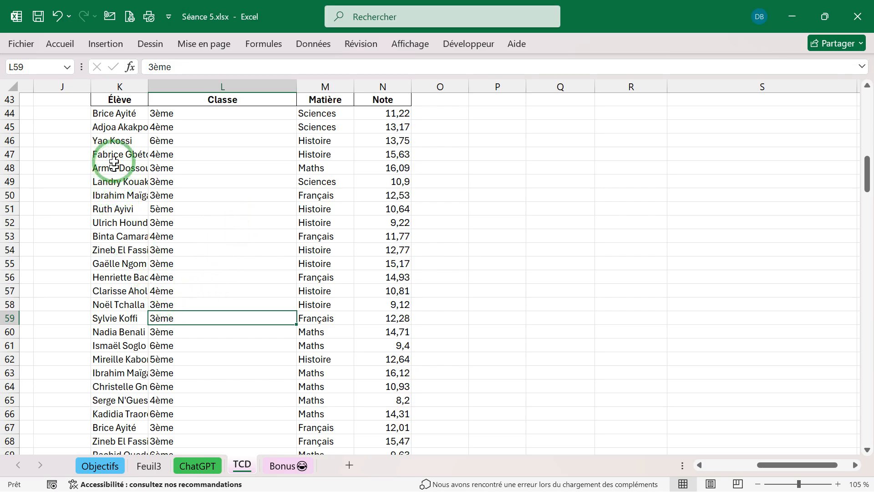
{"action": "left_click", "coordinate": [104, 44]}
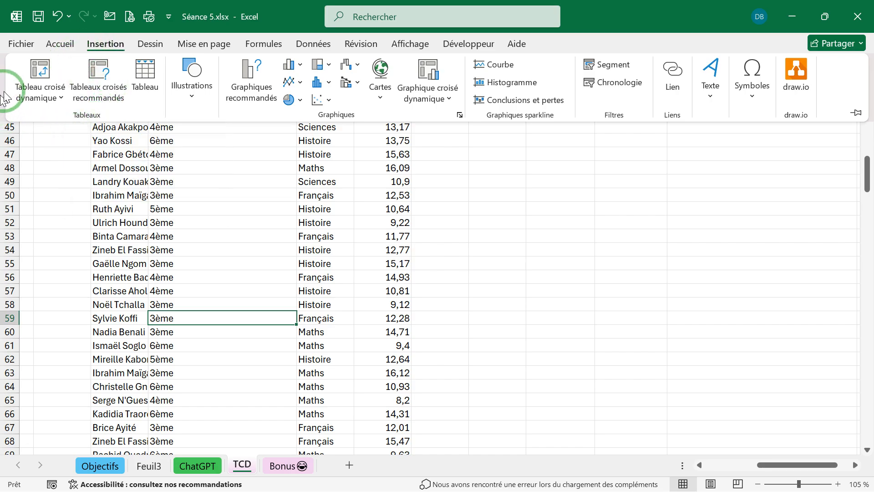
{"action": "left_click", "coordinate": [45, 70]}
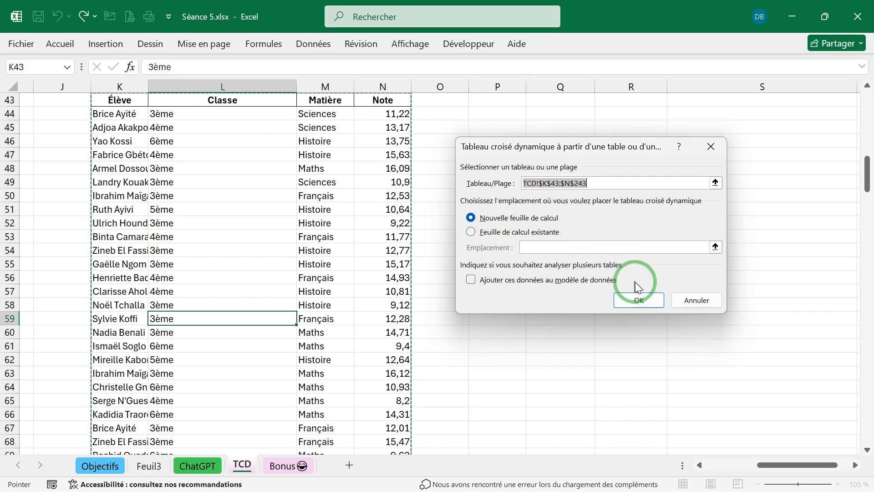
{"action": "left_click", "coordinate": [641, 301]}
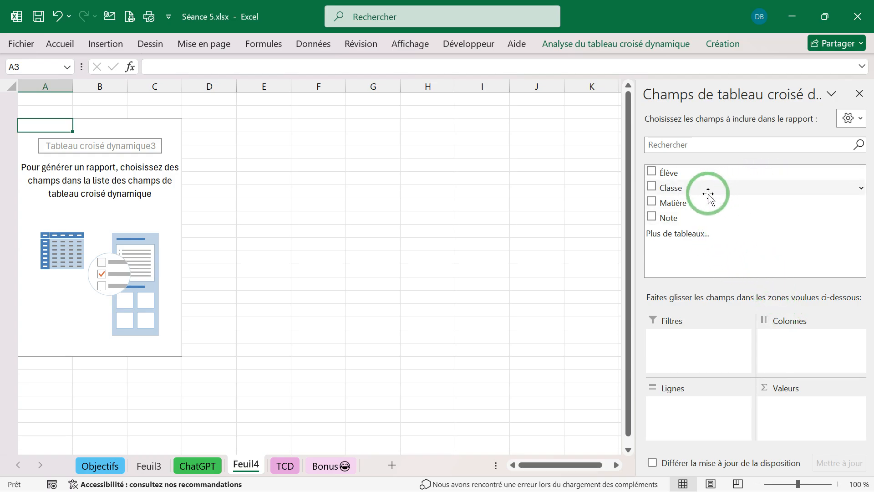
Reread the director's problem on the TCD sheet and place the Classe field in the rows of the Feuil4 pivot table.
{"action": "left_click", "coordinate": [293, 465]}
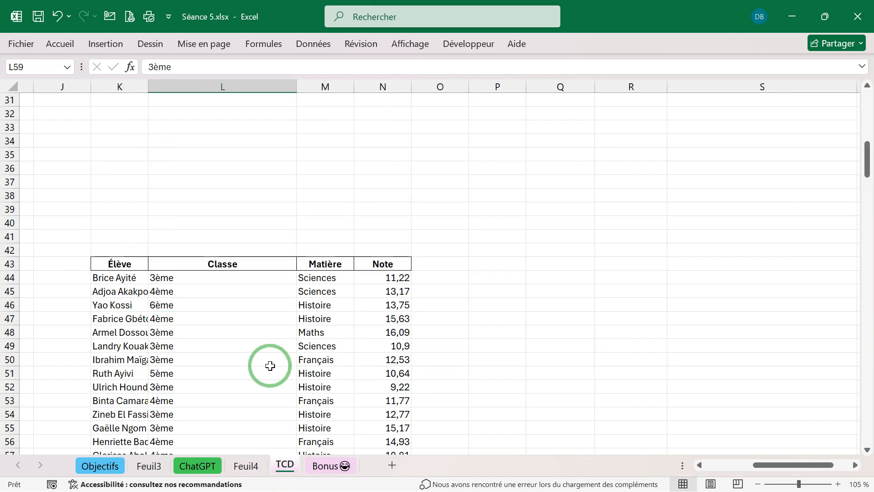
{"action": "scroll", "coordinate": [270, 365], "scroll_direction": "up", "scroll_amount": 3}
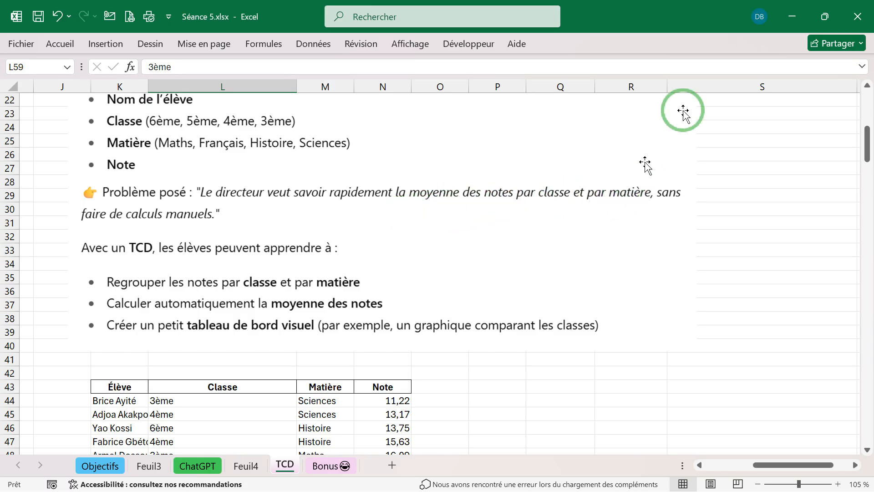
{"action": "left_click", "coordinate": [793, 9]}
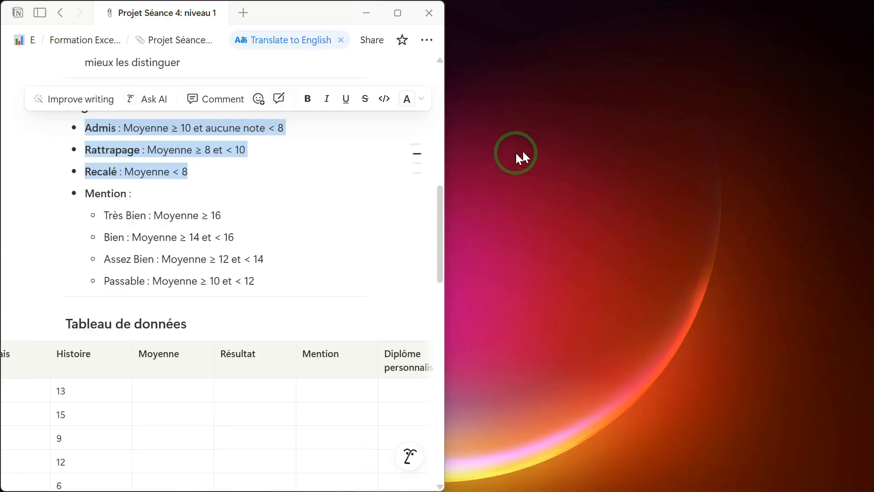
{"action": "mouse_move", "coordinate": [527, 478]}
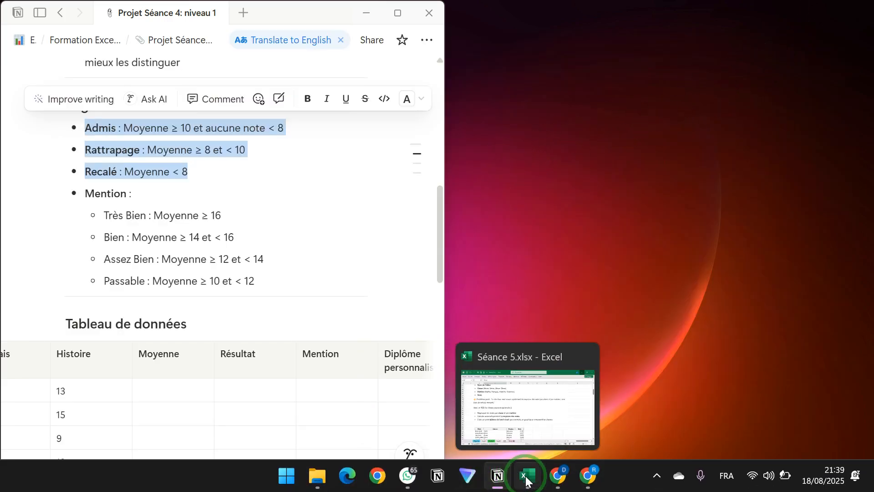
{"action": "left_click", "coordinate": [527, 478]}
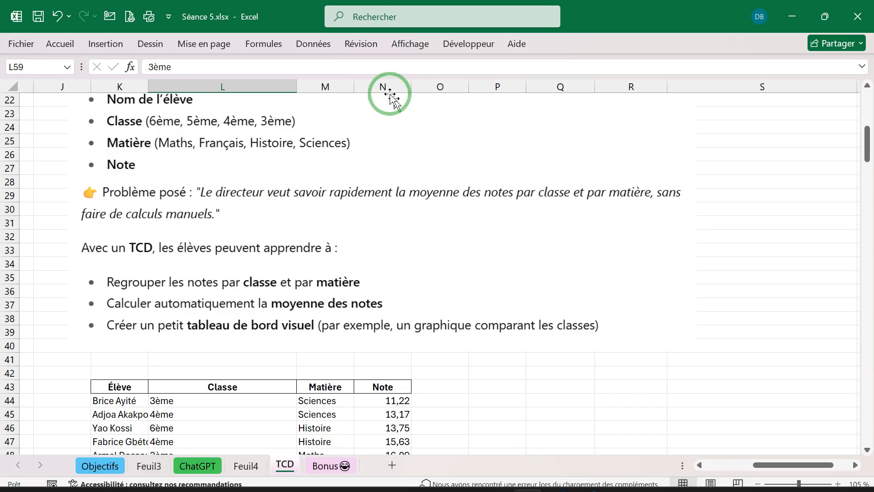
{"action": "left_click", "coordinate": [244, 469]}
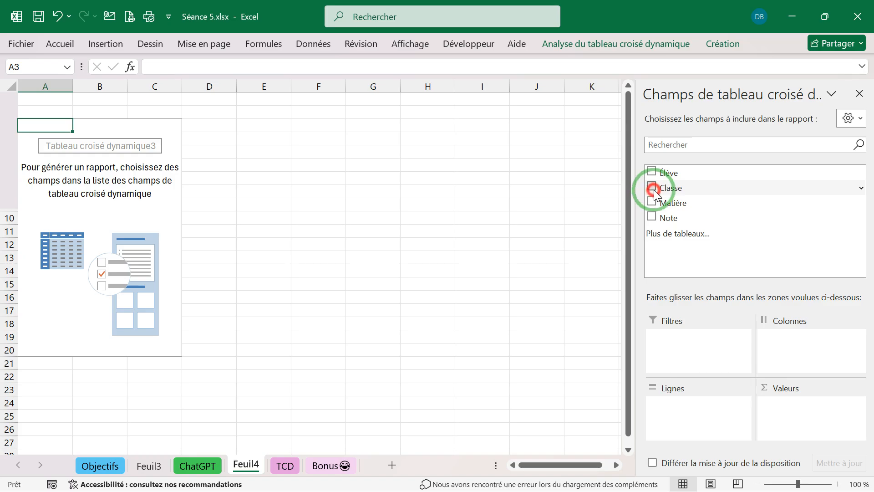
{"action": "left_click_drag", "start_coordinate": [653, 190], "coordinate": [696, 404]}
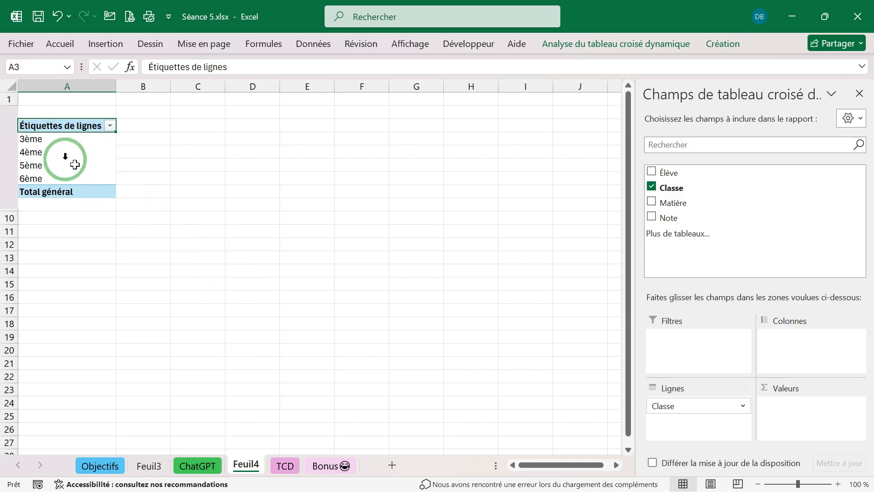
Compare the Classe entries in the TCD source table with the 3ème to 6ème row labels of the pivot table.
{"action": "left_click", "coordinate": [281, 465]}
{"action": "scroll", "coordinate": [289, 333], "scroll_direction": "down", "scroll_amount": 5}
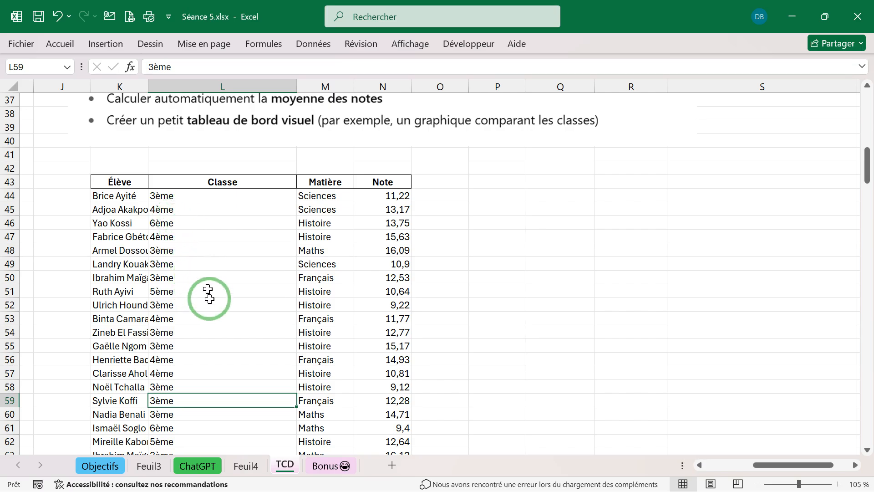
{"action": "scroll", "coordinate": [217, 313], "scroll_direction": "down", "scroll_amount": 5}
{"action": "scroll", "coordinate": [217, 313], "scroll_direction": "down", "scroll_amount": 8}
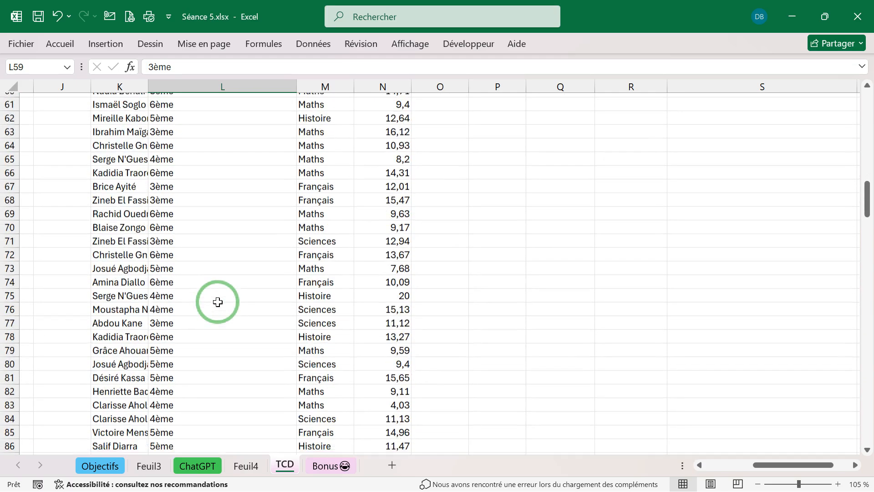
{"action": "left_click", "coordinate": [254, 469]}
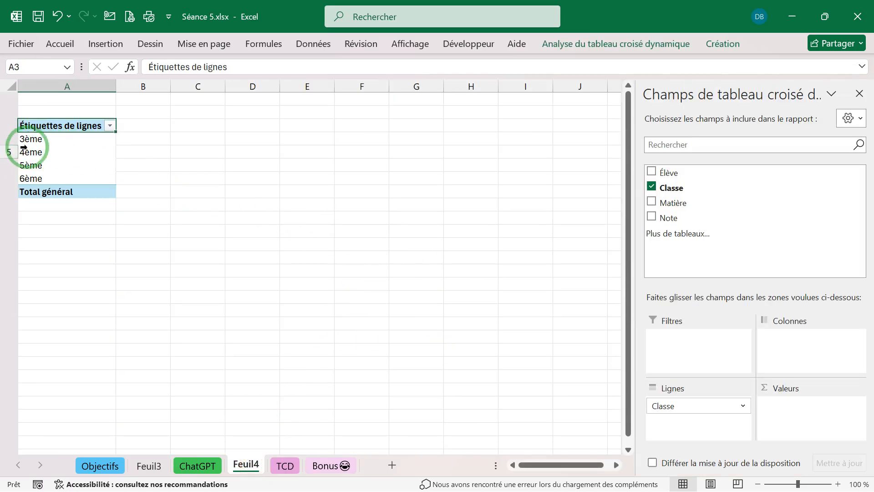
{"action": "left_click", "coordinate": [23, 140]}
{"action": "left_click", "coordinate": [26, 152]}
{"action": "left_click", "coordinate": [28, 167]}
{"action": "left_click", "coordinate": [37, 179]}
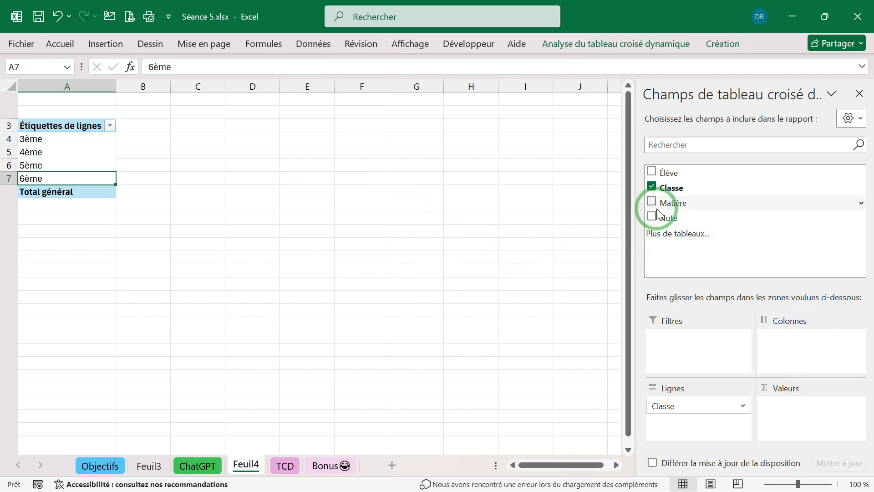
Place the Matière field in the pivot table's columns.
{"action": "left_click_drag", "start_coordinate": [653, 207], "coordinate": [661, 204]}
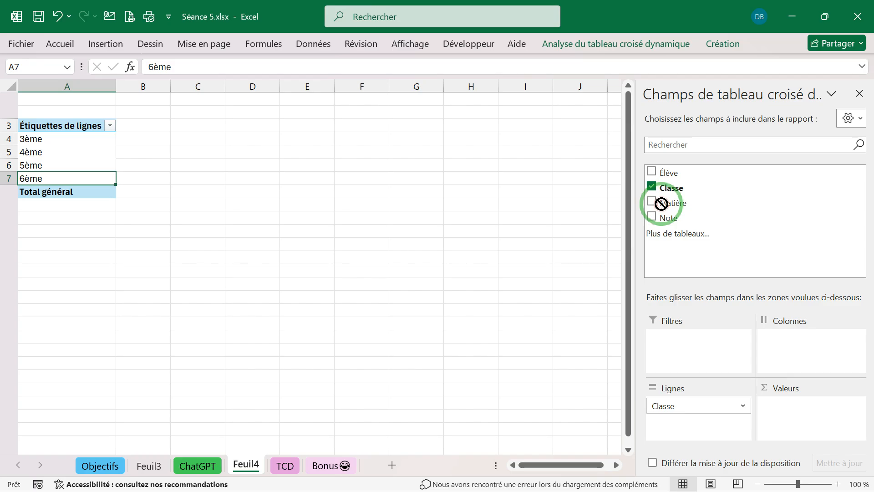
{"action": "left_click_drag", "start_coordinate": [661, 204], "coordinate": [776, 331]}
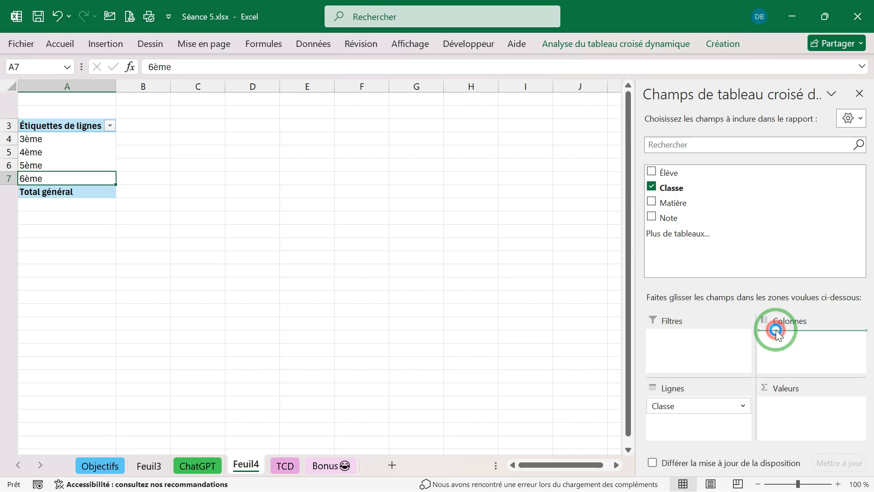
{"action": "left_click_drag", "start_coordinate": [776, 329], "coordinate": [776, 331]}
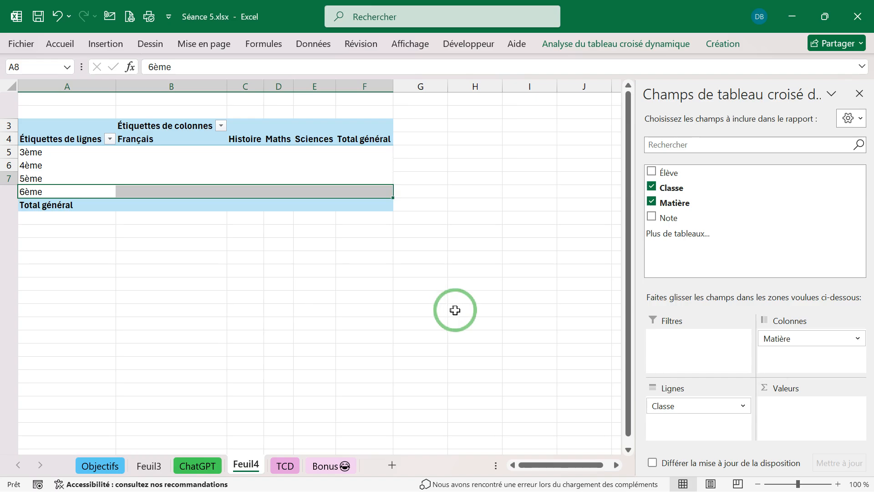
Add the Note field to the pivot table's values and inspect the sums per class and subject.
{"action": "left_click_drag", "start_coordinate": [650, 223], "coordinate": [770, 409]}
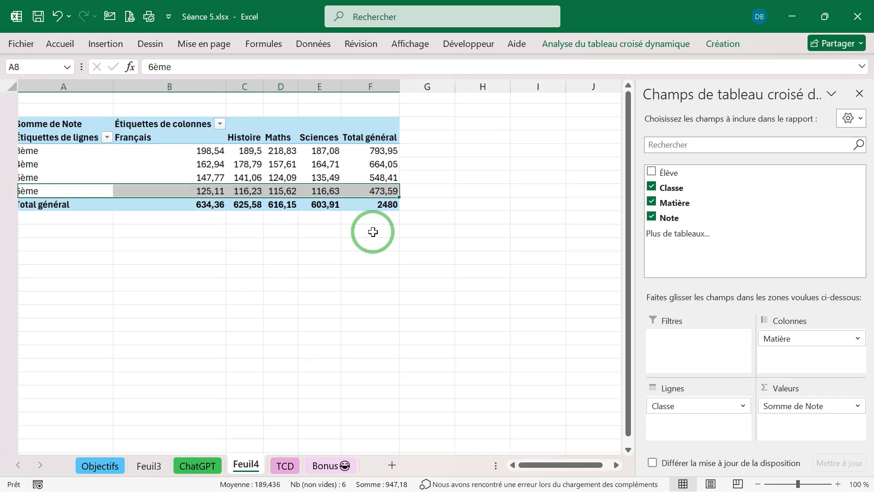
{"action": "scroll", "coordinate": [373, 232], "scroll_direction": "up", "scroll_amount": 6, "text": "ctrl"}
{"action": "scroll", "coordinate": [372, 232], "scroll_direction": "down", "scroll_amount": 3, "text": "ctrl"}
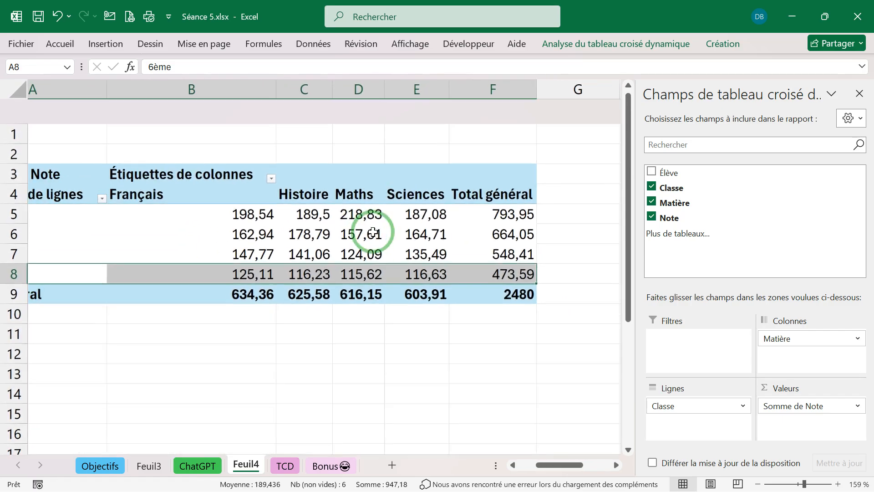
{"action": "scroll", "coordinate": [373, 231], "scroll_direction": "down", "scroll_amount": 2, "text": "ctrl"}
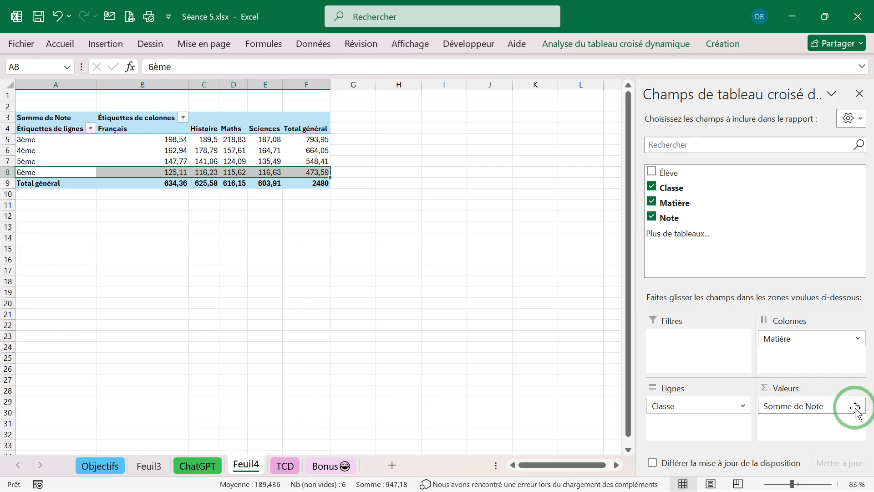
Change the Note value field's summary calculation to Moyenne.
{"action": "left_click", "coordinate": [857, 407]}
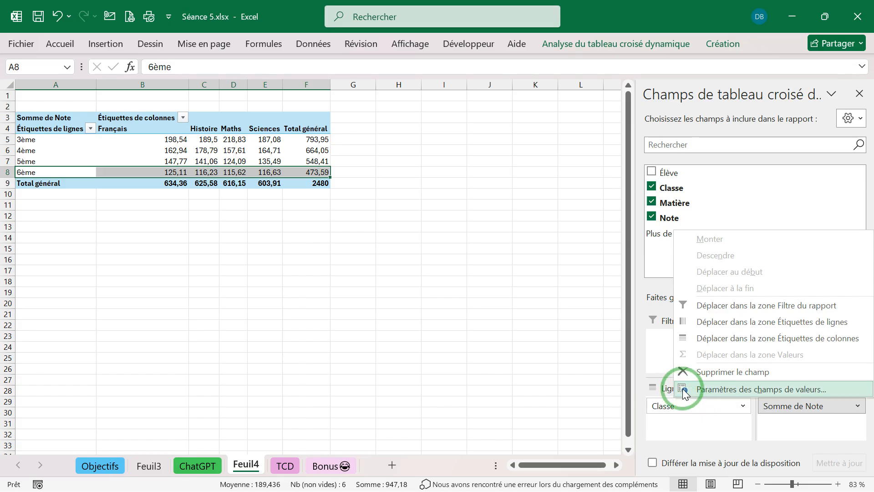
{"action": "left_click", "coordinate": [788, 389]}
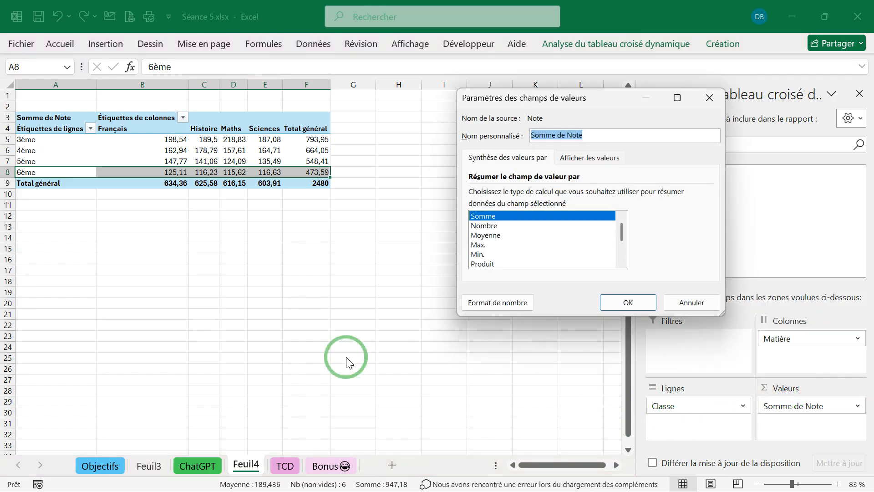
{"action": "left_click", "coordinate": [490, 234]}
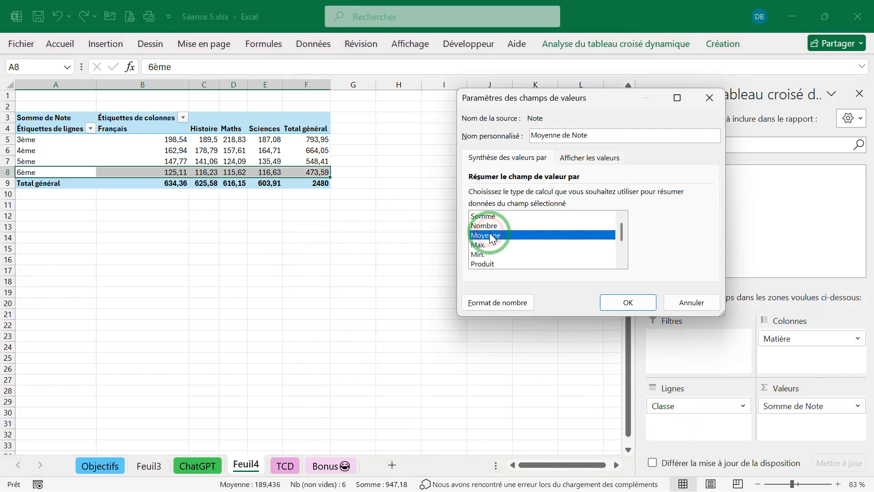
{"action": "left_click", "coordinate": [629, 304]}
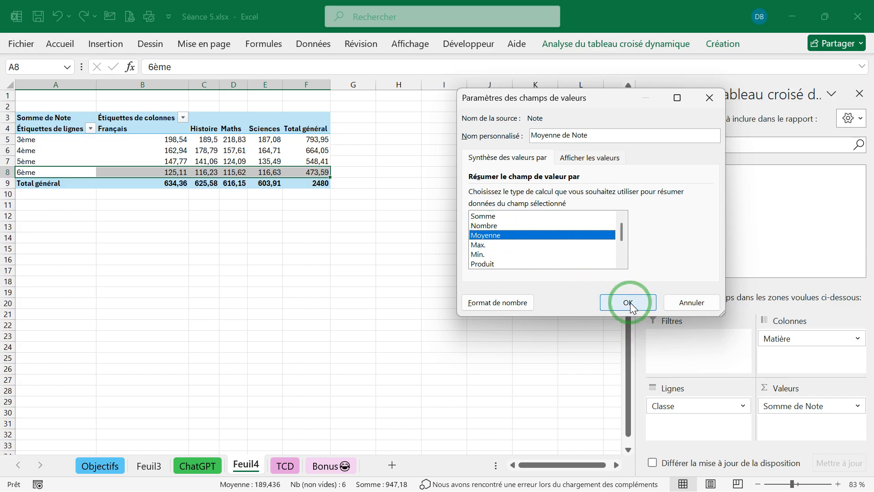
{"action": "left_click", "coordinate": [629, 304]}
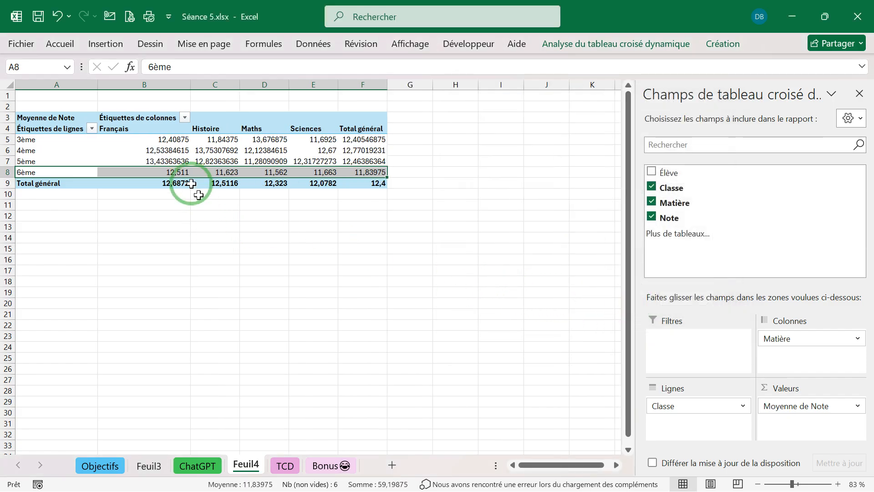
Format the pivot table's averages in B5:F8 to show two decimal places.
{"action": "mouse_move", "coordinate": [166, 158]}
{"action": "scroll", "coordinate": [166, 158], "scroll_direction": "up", "scroll_amount": 3}
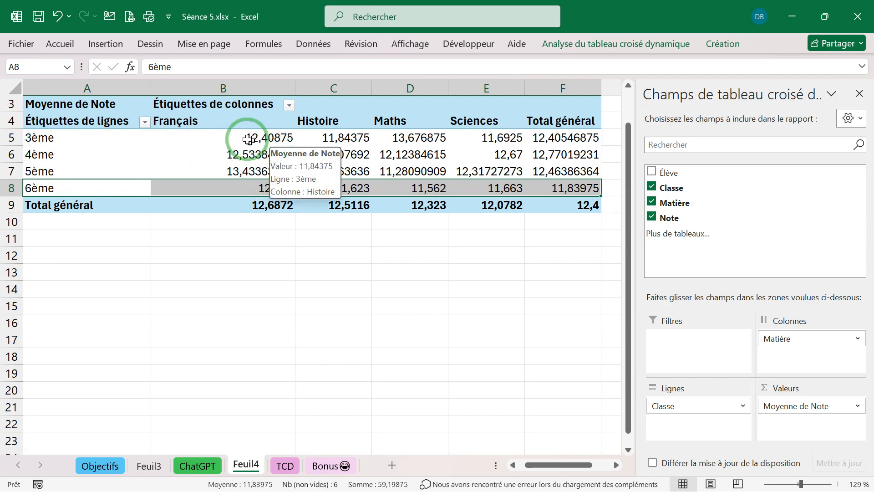
{"action": "left_click_drag", "start_coordinate": [239, 138], "coordinate": [500, 188]}
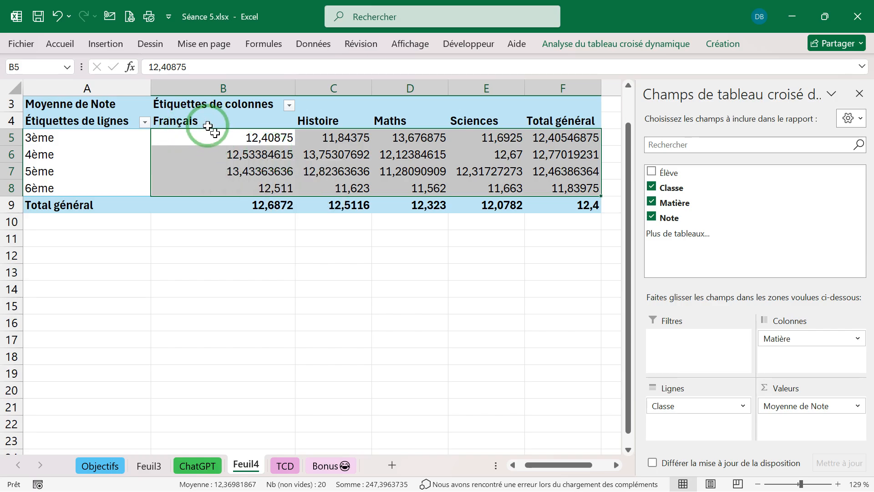
{"action": "left_click", "coordinate": [69, 45]}
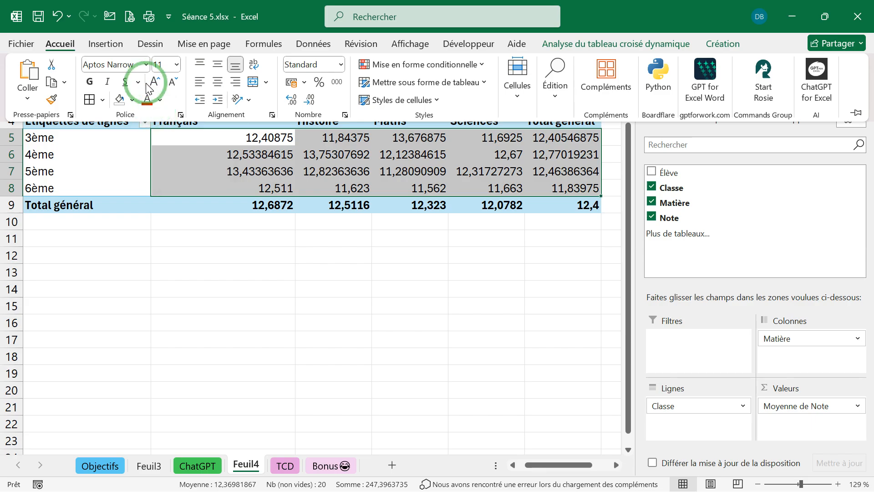
{"action": "left_click", "coordinate": [172, 150]}
{"action": "left_click_drag", "start_coordinate": [165, 130], "coordinate": [165, 131]}
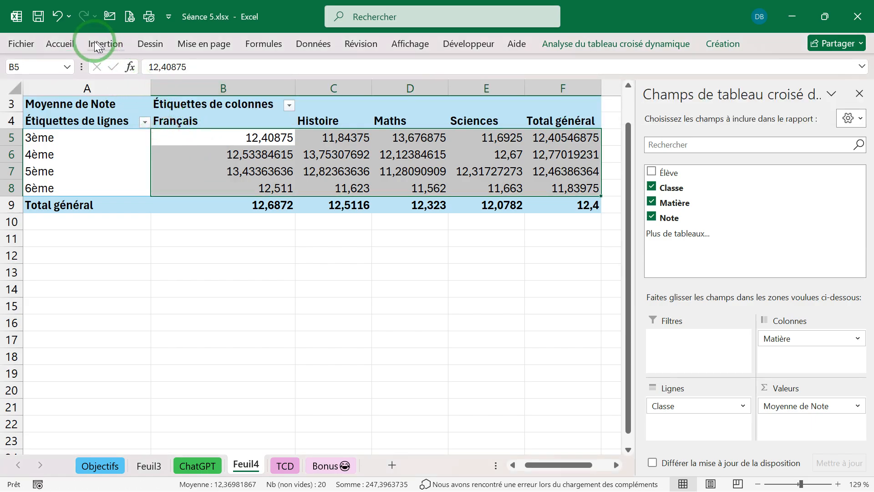
{"action": "left_click", "coordinate": [75, 44]}
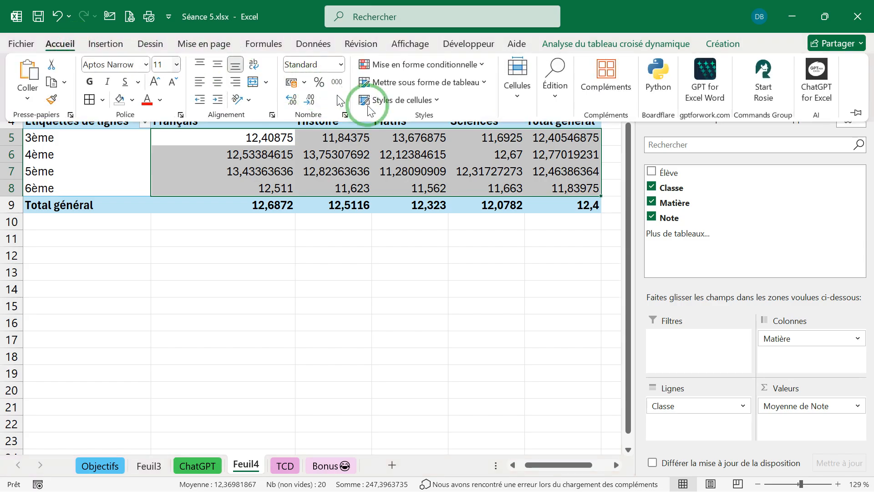
{"action": "left_click", "coordinate": [311, 103]}
{"action": "left_click", "coordinate": [309, 102]}
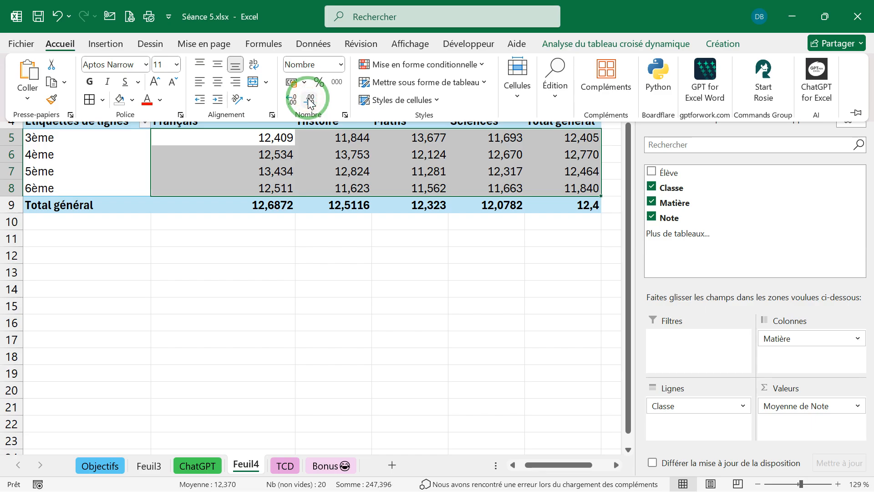
{"action": "left_click", "coordinate": [310, 102]}
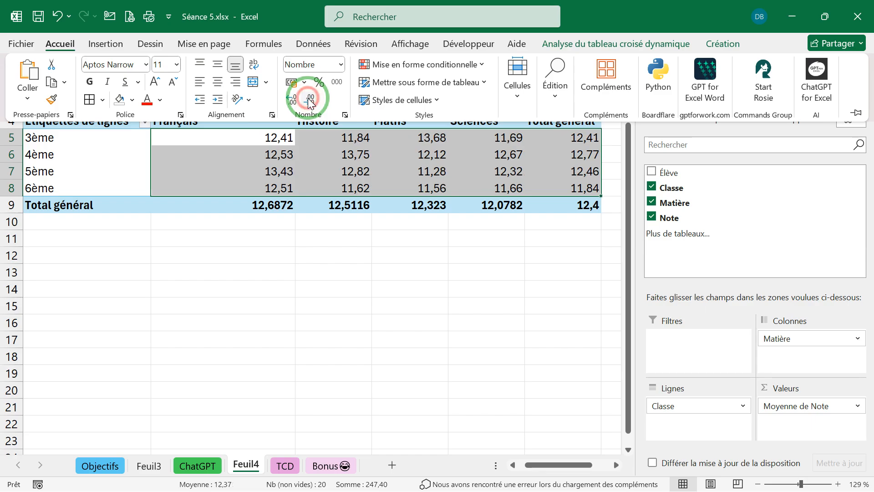
{"action": "left_click", "coordinate": [322, 182]}
{"action": "left_click", "coordinate": [322, 217]}
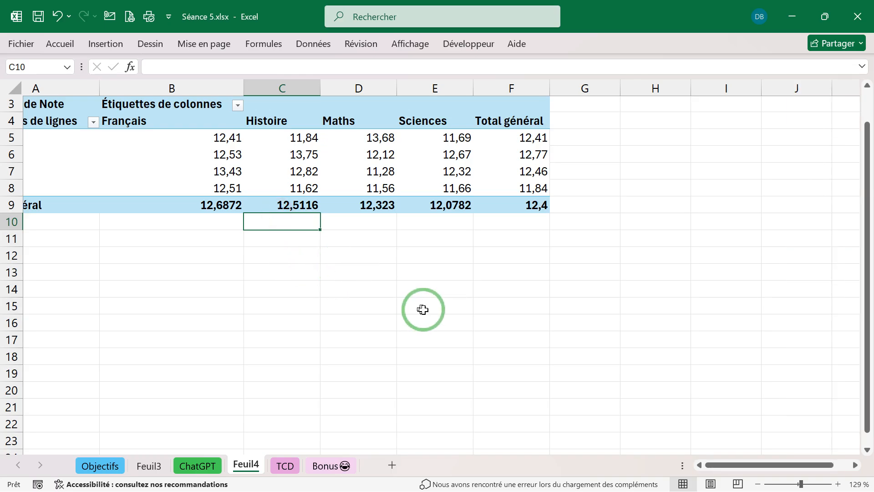
Examine individual averages across the pivot table's subjects and classes, comparing the displayed decimals with the full cell values.
{"action": "scroll", "coordinate": [423, 308], "scroll_direction": "up", "scroll_amount": 1}
{"action": "left_click", "coordinate": [289, 218]}
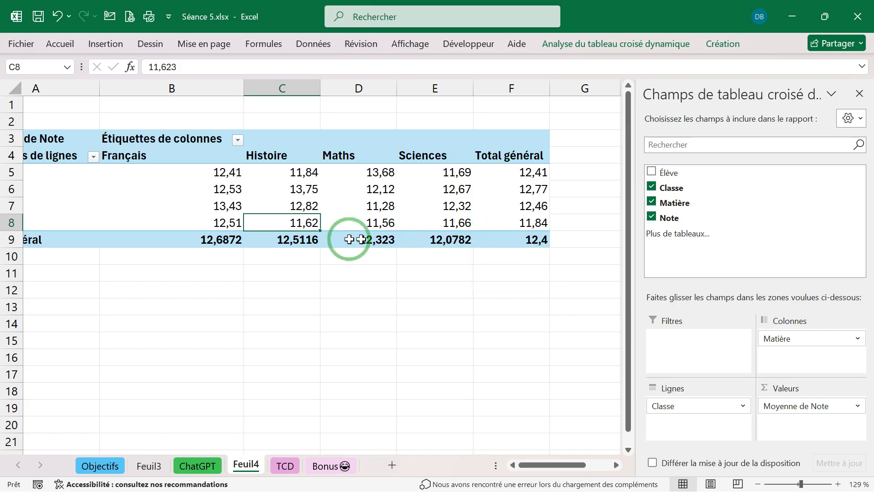
{"action": "mouse_move", "coordinate": [315, 237]}
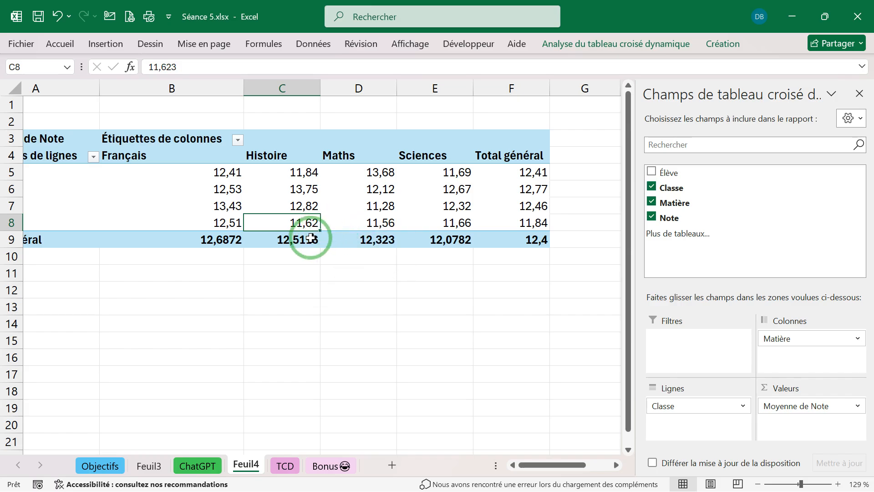
{"action": "left_click", "coordinate": [310, 238]}
{"action": "left_click", "coordinate": [285, 202]}
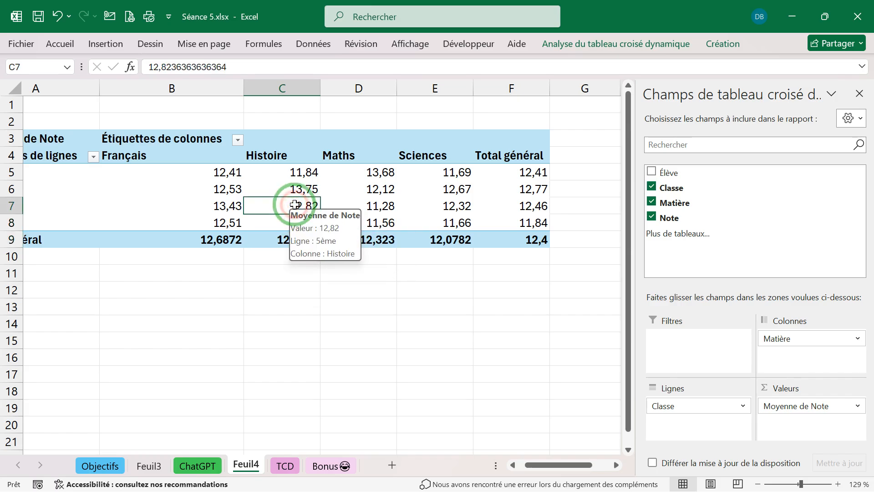
{"action": "left_click", "coordinate": [371, 203]}
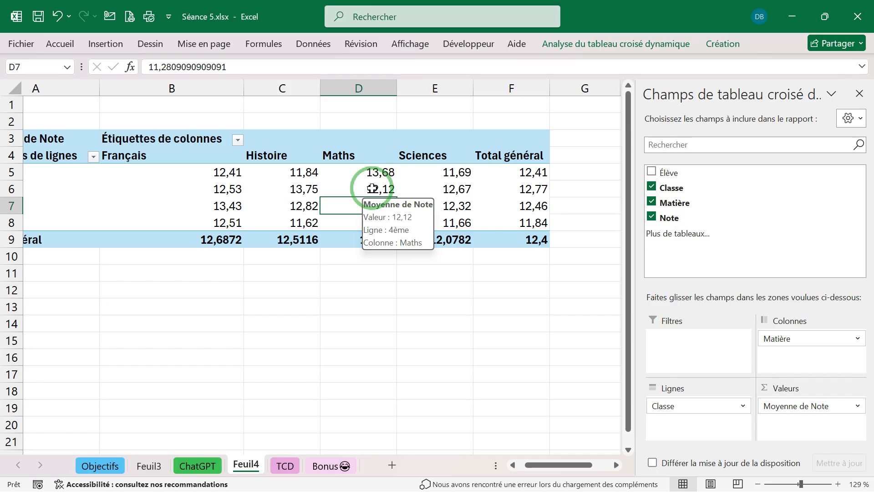
{"action": "left_click", "coordinate": [372, 187]}
{"action": "left_click", "coordinate": [333, 205]}
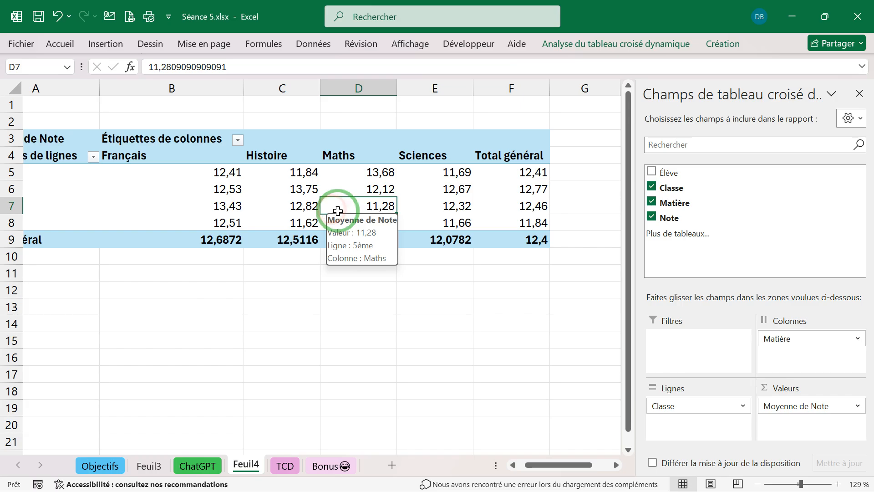
{"action": "left_click", "coordinate": [311, 221]}
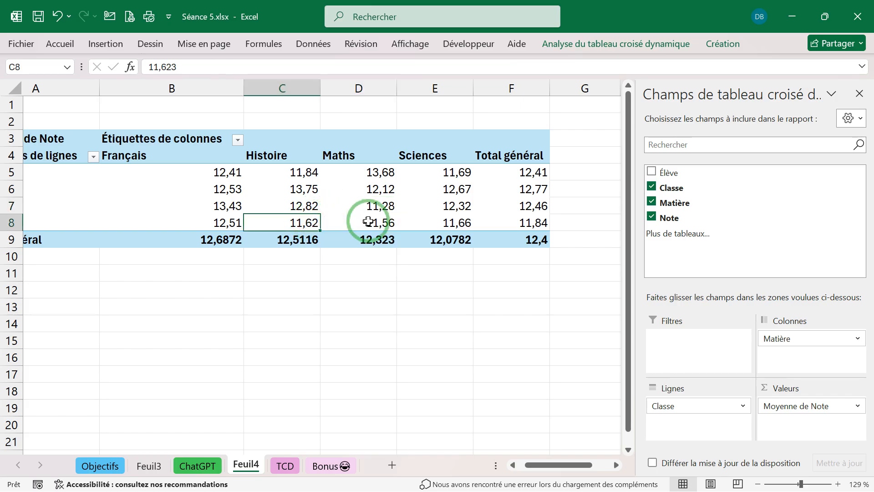
{"action": "left_click_drag", "start_coordinate": [197, 170], "coordinate": [523, 226]}
{"action": "left_click", "coordinate": [510, 225]}
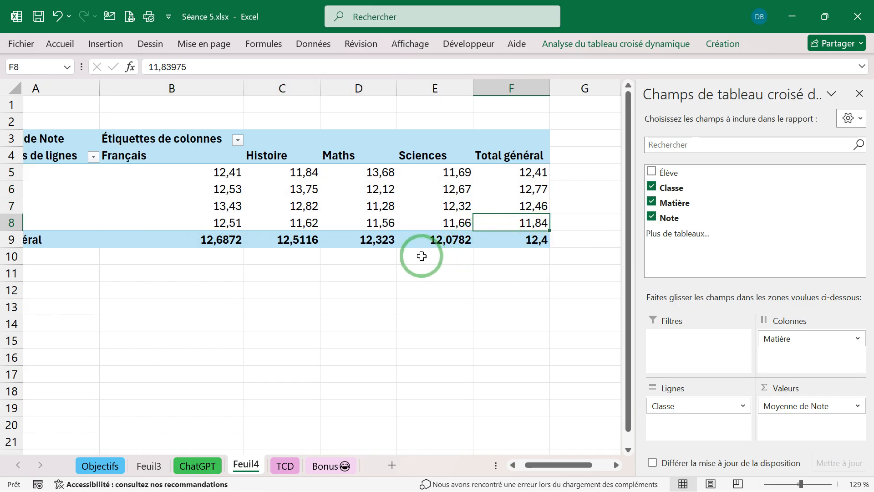
Insert a Histogramme groupé pivot chart from the pivot table and place it just below the table.
{"action": "left_click", "coordinate": [178, 174]}
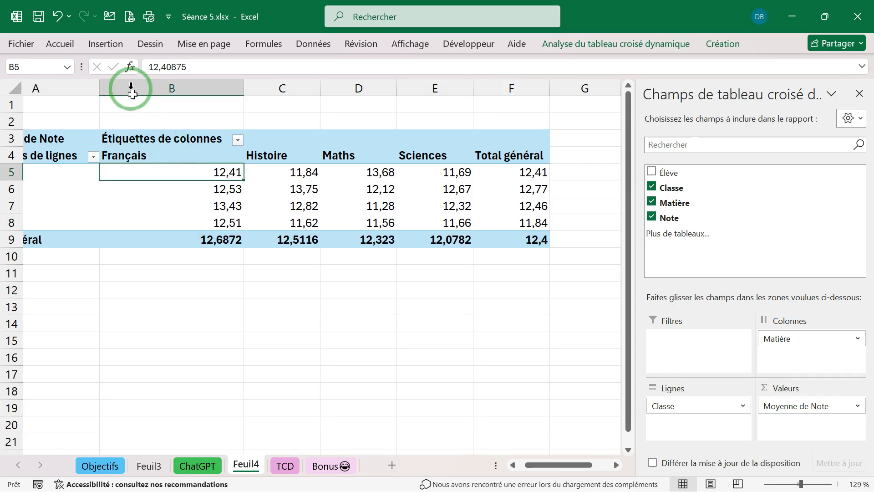
{"action": "left_click", "coordinate": [612, 48]}
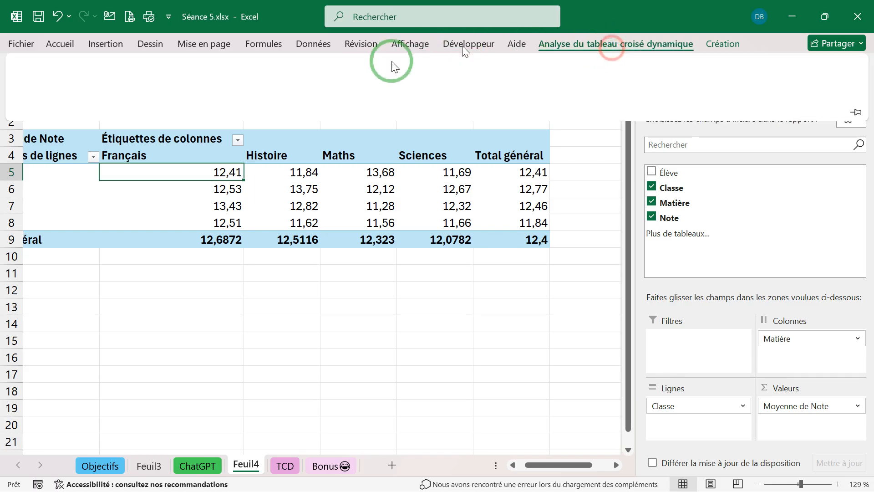
{"action": "left_click", "coordinate": [114, 48]}
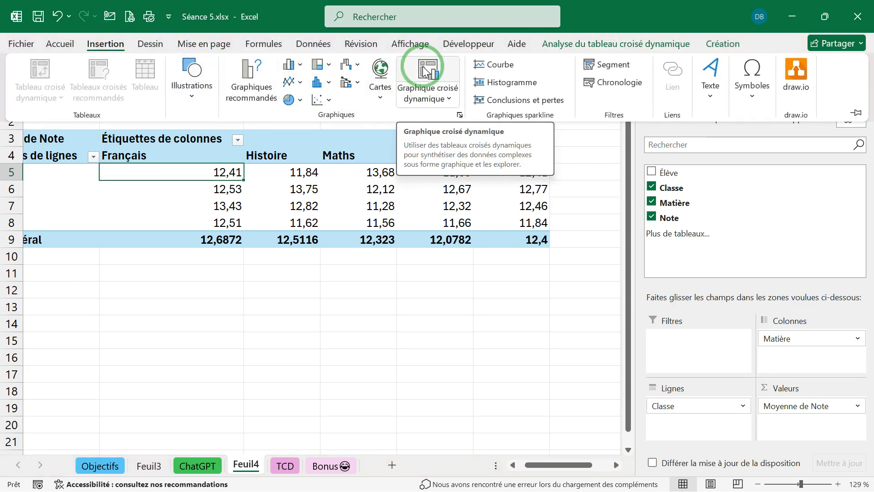
{"action": "left_click", "coordinate": [429, 80]}
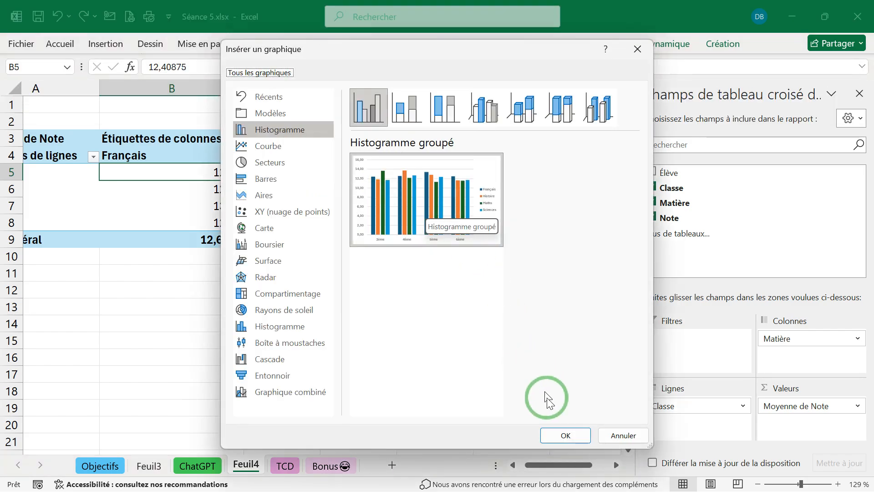
{"action": "left_click", "coordinate": [580, 440]}
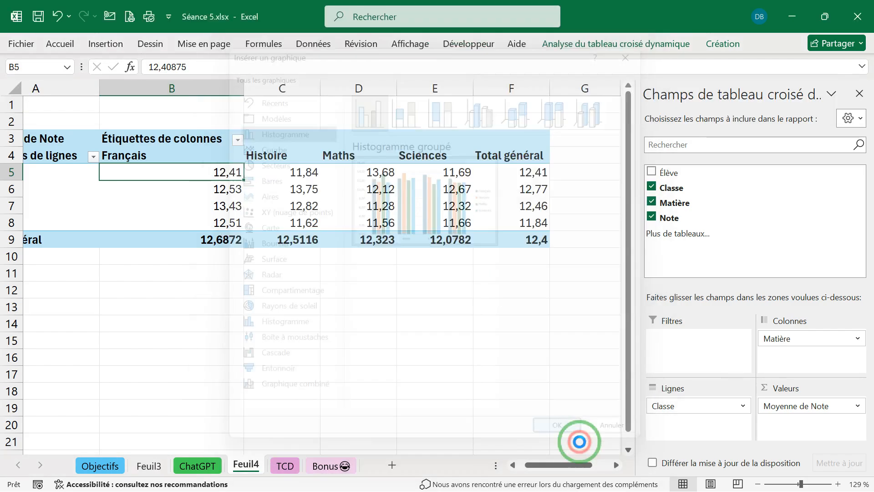
{"action": "left_click_drag", "start_coordinate": [279, 179], "coordinate": [272, 288]}
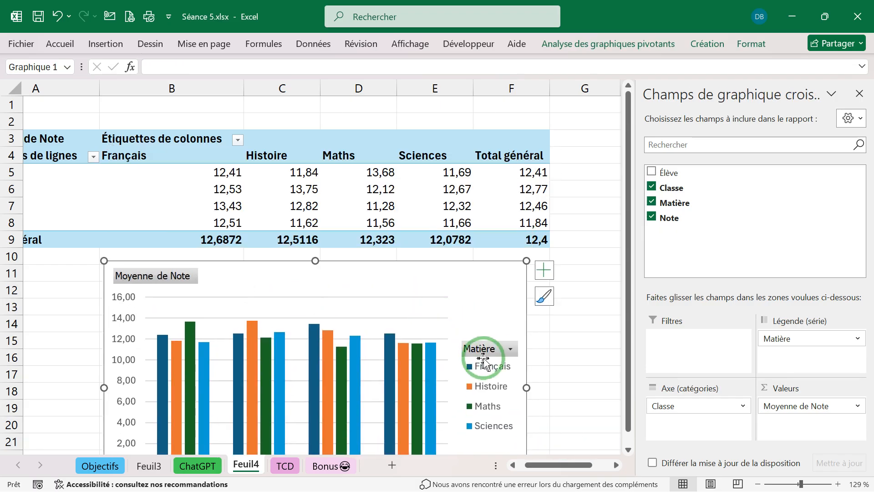
Filter the pivot chart's Matière field to exclude Histoire.
{"action": "left_click", "coordinate": [509, 349]}
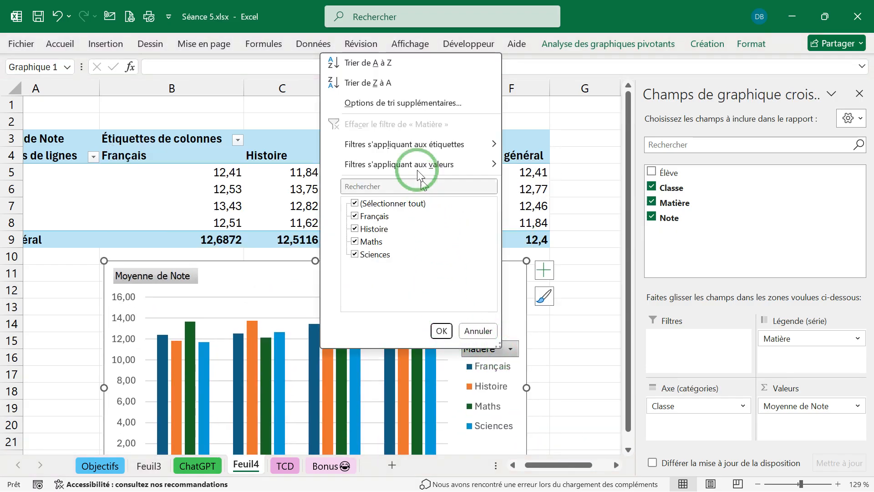
{"action": "left_click", "coordinate": [358, 228]}
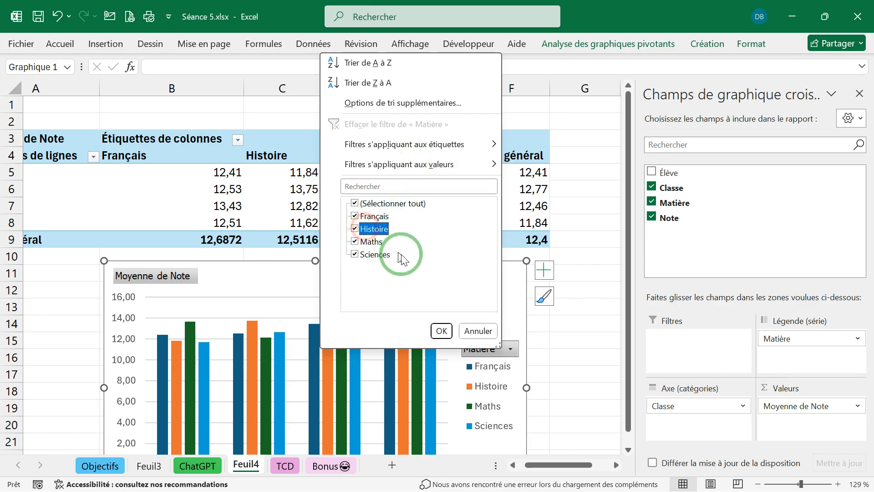
{"action": "left_click", "coordinate": [355, 229]}
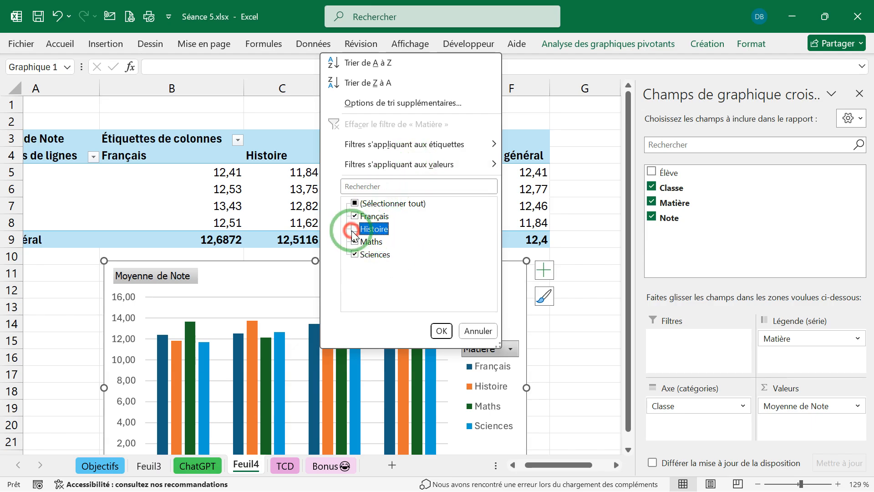
{"action": "left_click", "coordinate": [441, 331]}
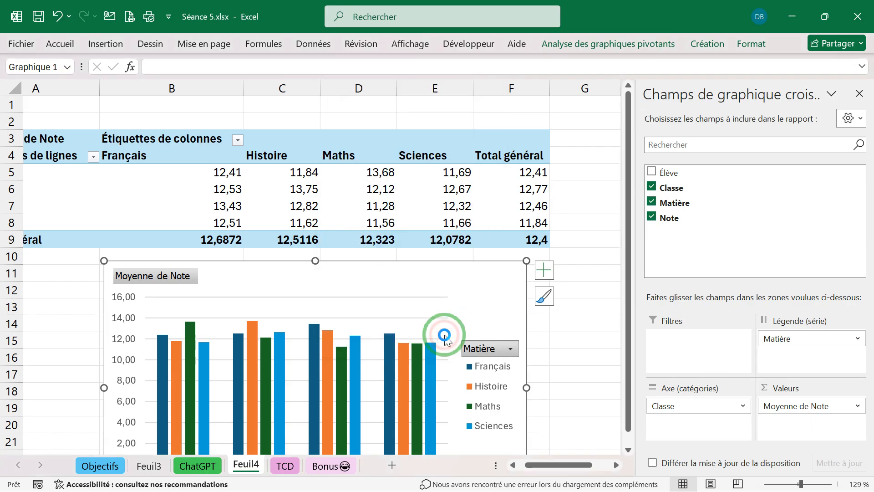
{"action": "scroll", "coordinate": [362, 346], "scroll_direction": "down", "scroll_amount": 1}
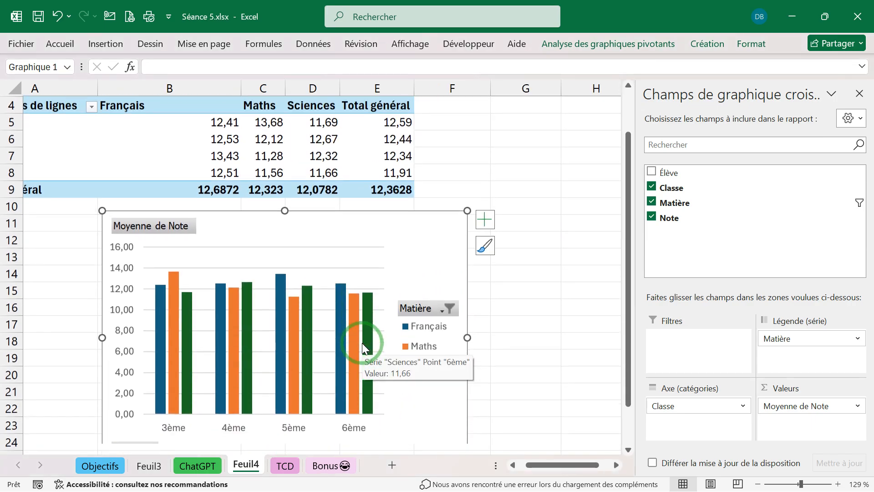
Filter the pivot chart's Matière field to Histoire only and examine the class averages in the chart.
{"action": "left_click", "coordinate": [449, 307]}
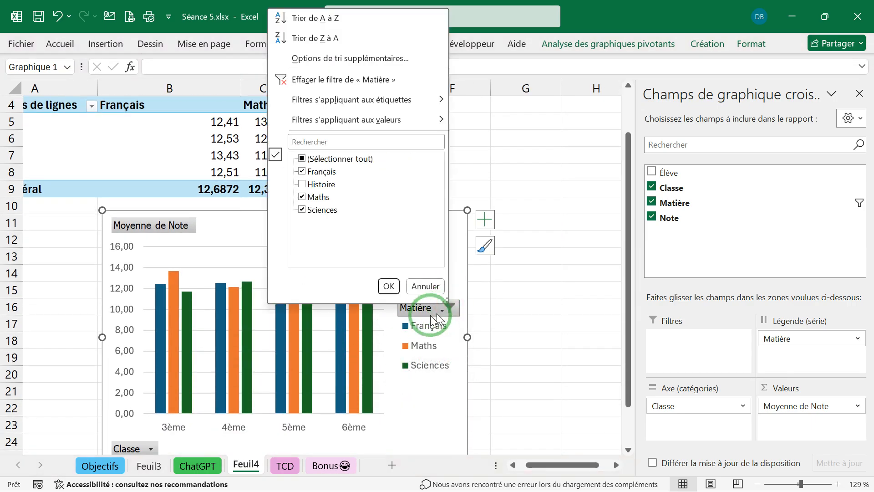
{"action": "left_click", "coordinate": [302, 197]}
{"action": "left_click", "coordinate": [304, 210]}
{"action": "left_click", "coordinate": [302, 184]}
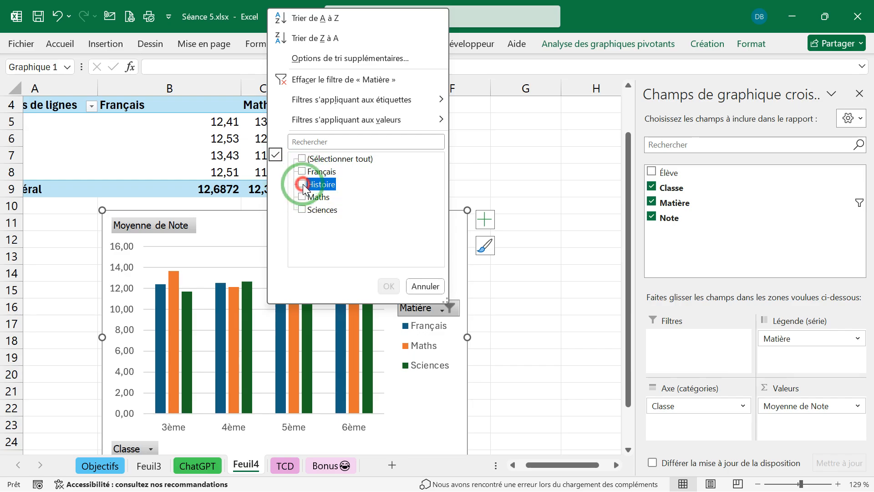
{"action": "left_click", "coordinate": [390, 286]}
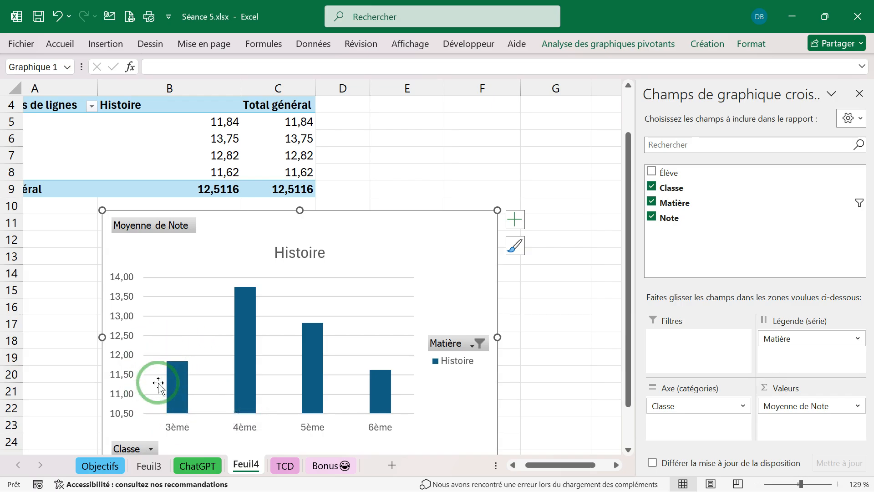
{"action": "scroll", "coordinate": [158, 382], "scroll_direction": "down", "scroll_amount": 1}
{"action": "scroll", "coordinate": [158, 382], "scroll_direction": "down", "scroll_amount": 1}
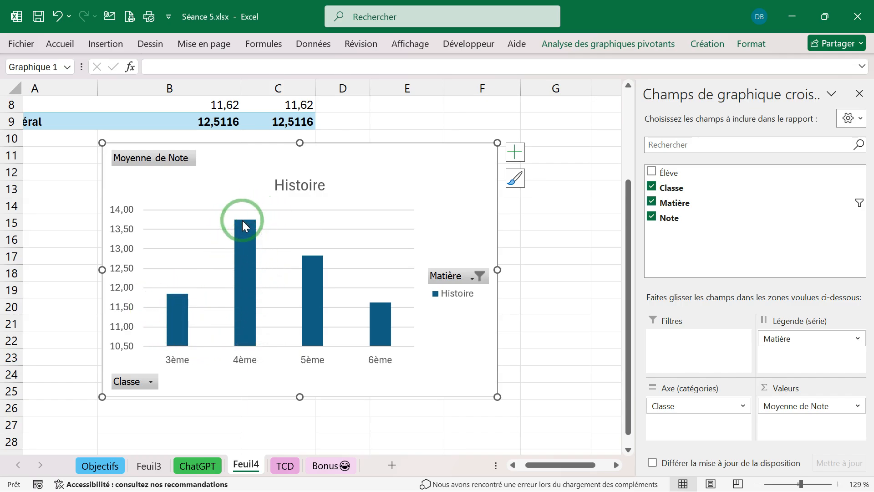
{"action": "mouse_move", "coordinate": [245, 223]}
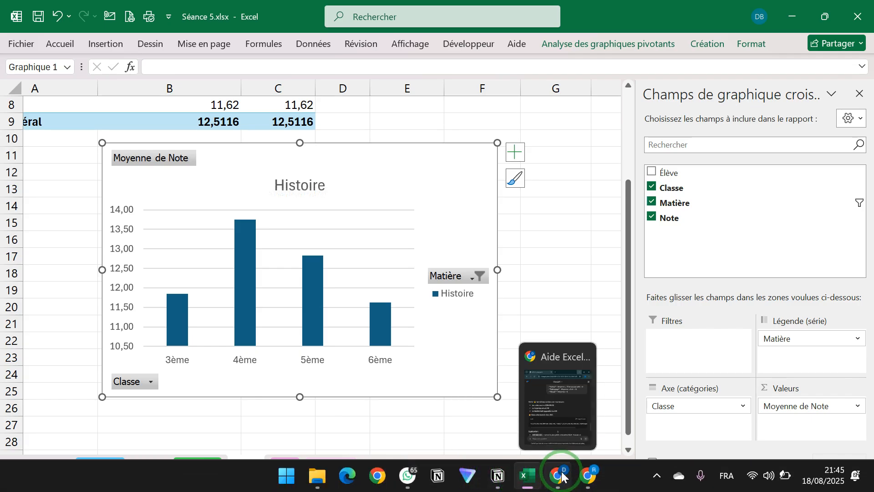
Switch to the Google Meet window and lower the participant's raised hand.
{"action": "mouse_move", "coordinate": [585, 483]}
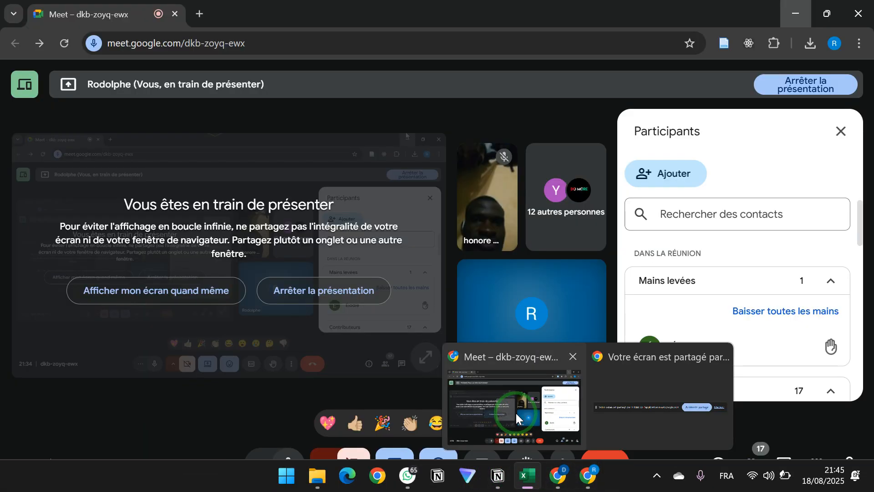
{"action": "left_click", "coordinate": [515, 414]}
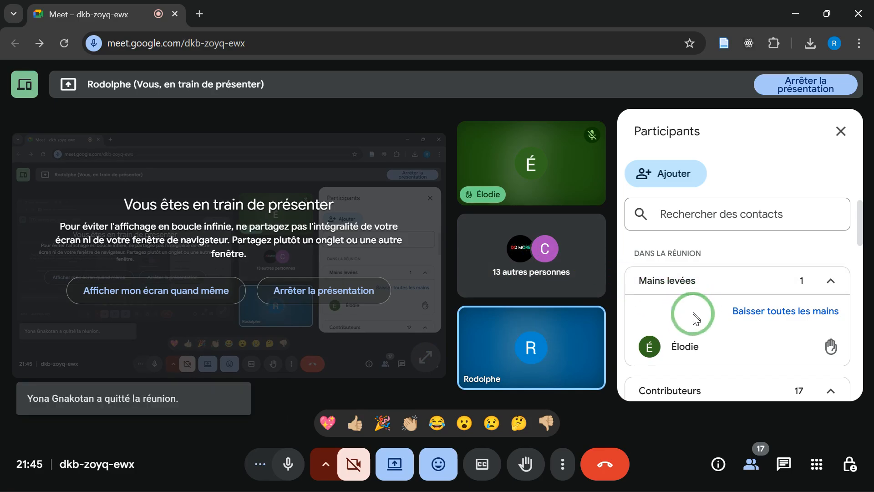
{"action": "mouse_move", "coordinate": [693, 328]}
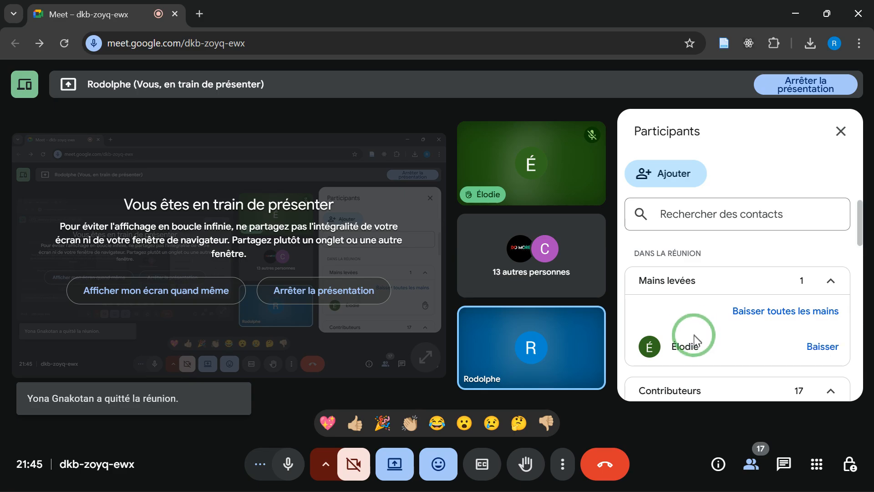
{"action": "left_click", "coordinate": [802, 350]}
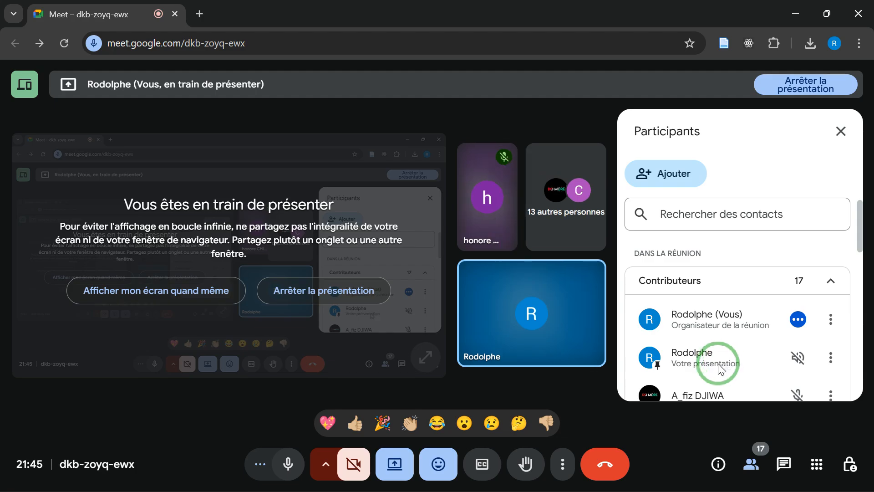
Look through the full list of meeting contributors and check their microphone status.
{"action": "scroll", "coordinate": [656, 303], "scroll_direction": "down", "scroll_amount": 3}
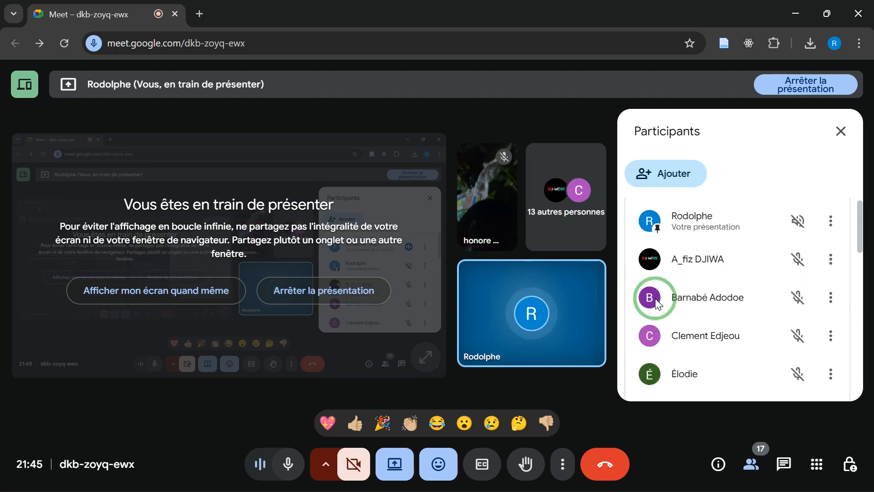
{"action": "scroll", "coordinate": [656, 301], "scroll_direction": "down", "scroll_amount": 2}
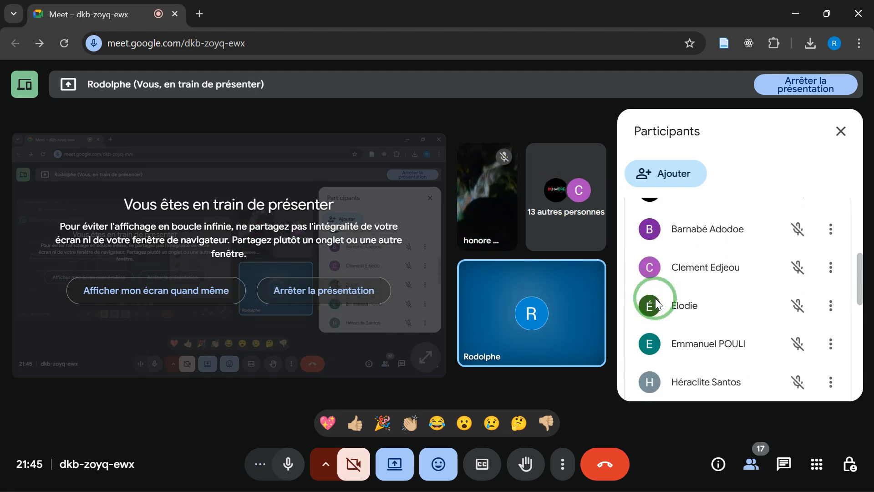
{"action": "scroll", "coordinate": [656, 301], "scroll_direction": "down", "scroll_amount": 2}
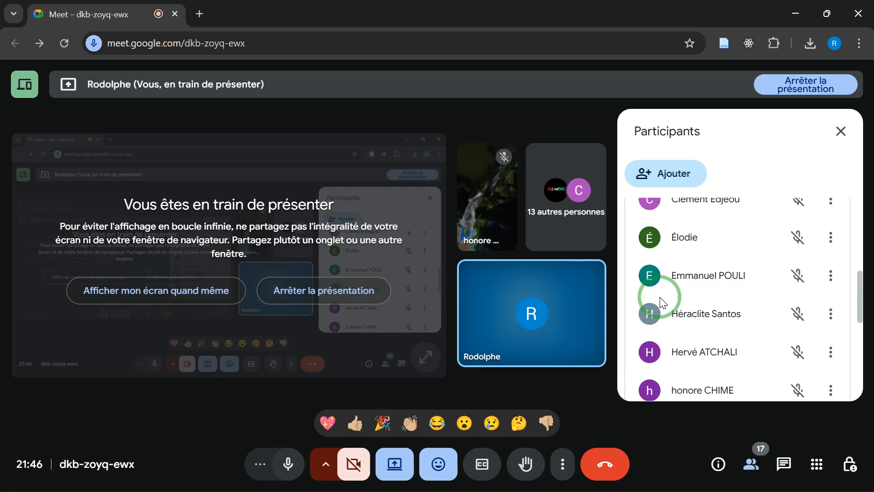
{"action": "scroll", "coordinate": [656, 301], "scroll_direction": "down", "scroll_amount": 5}
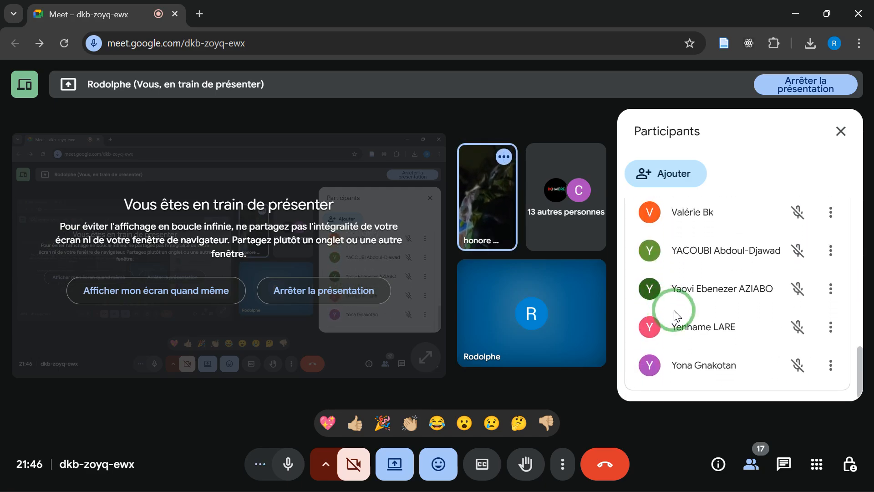
{"action": "mouse_move", "coordinate": [551, 286]}
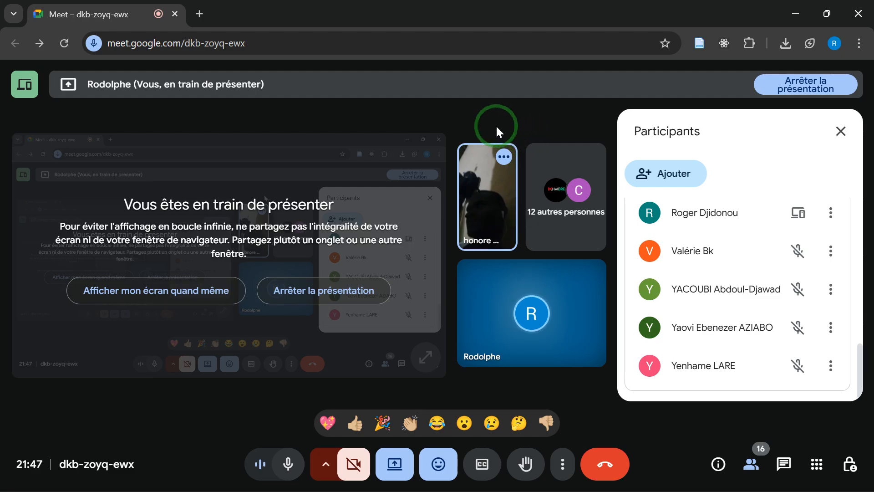
{"action": "mouse_move", "coordinate": [486, 195]}
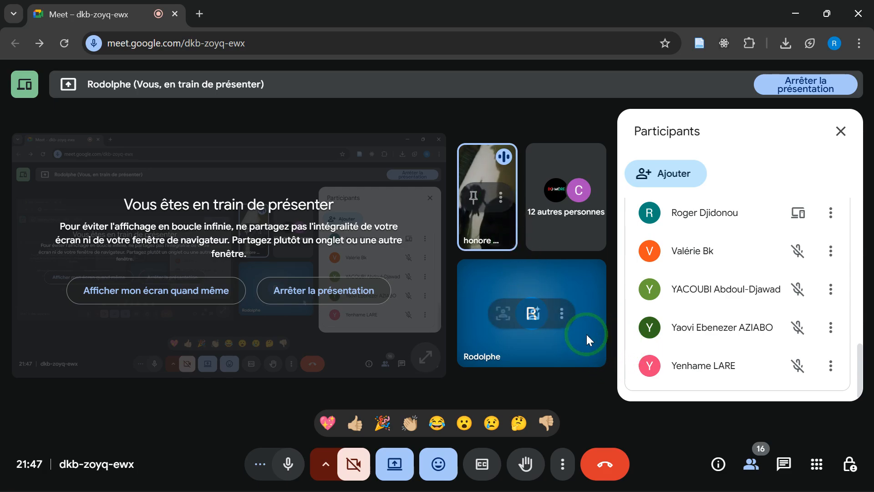
{"action": "mouse_move", "coordinate": [704, 488]}
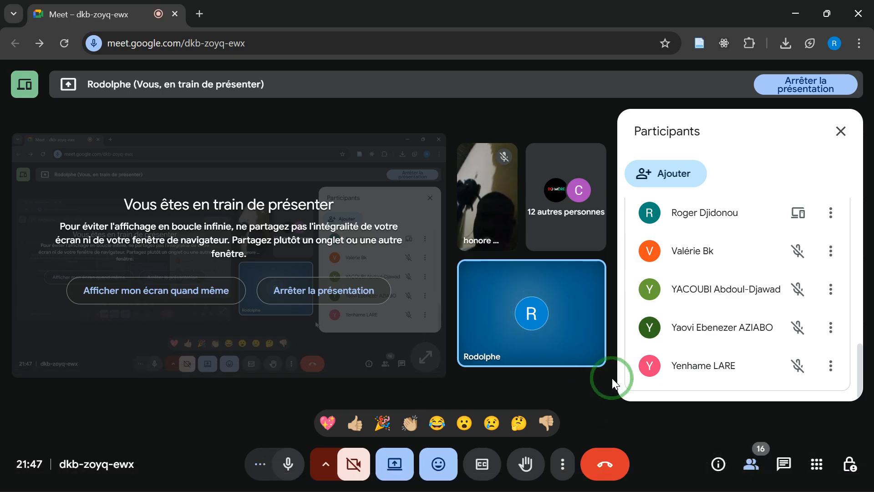
{"action": "scroll", "coordinate": [746, 312], "scroll_direction": "up", "scroll_amount": 1}
{"action": "scroll", "coordinate": [747, 311], "scroll_direction": "up", "scroll_amount": 10}
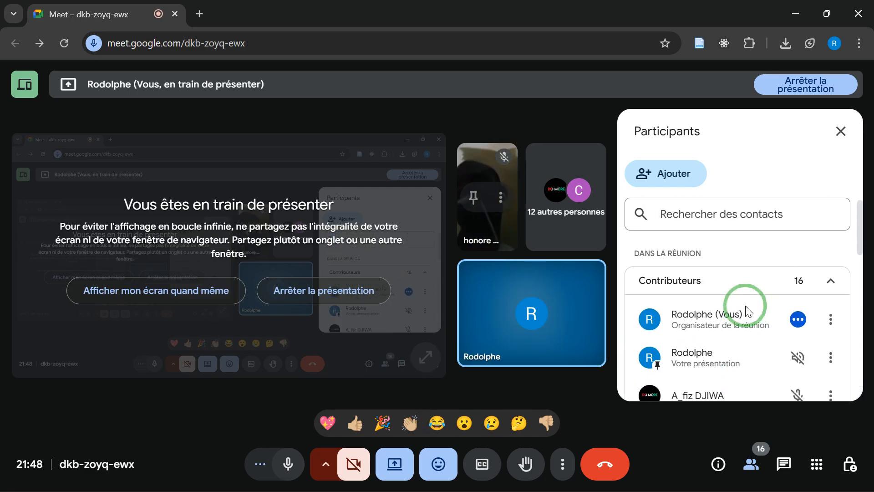
{"action": "scroll", "coordinate": [747, 312], "scroll_direction": "down", "scroll_amount": 8}
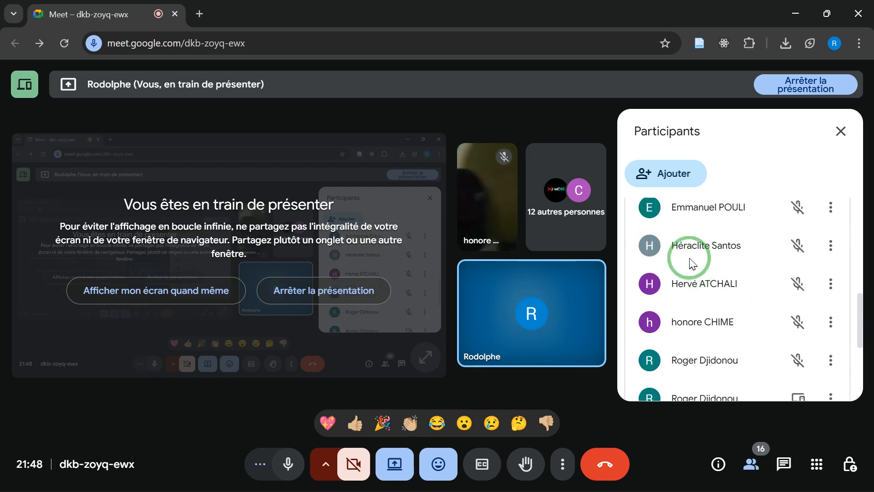
{"action": "scroll", "coordinate": [690, 260], "scroll_direction": "down", "scroll_amount": 5}
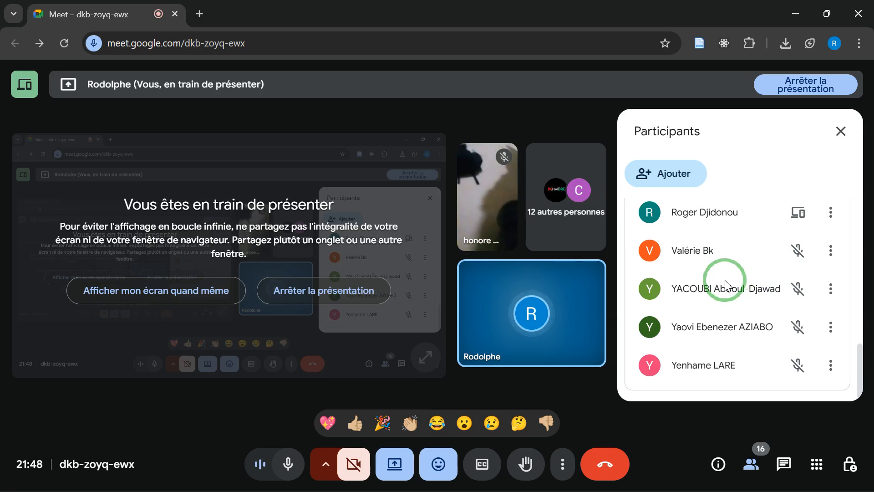
{"action": "scroll", "coordinate": [725, 280], "scroll_direction": "up", "scroll_amount": 6}
{"action": "scroll", "coordinate": [725, 281], "scroll_direction": "up", "scroll_amount": 1}
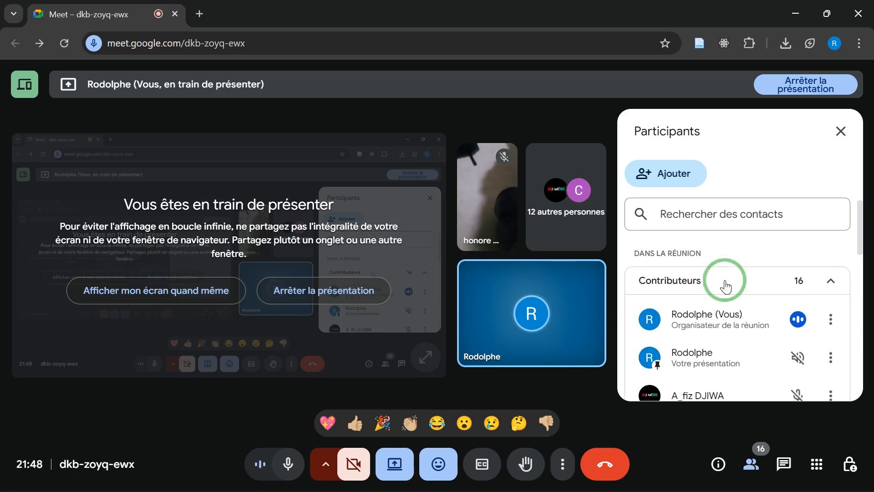
{"action": "scroll", "coordinate": [724, 283], "scroll_direction": "down", "scroll_amount": 10}
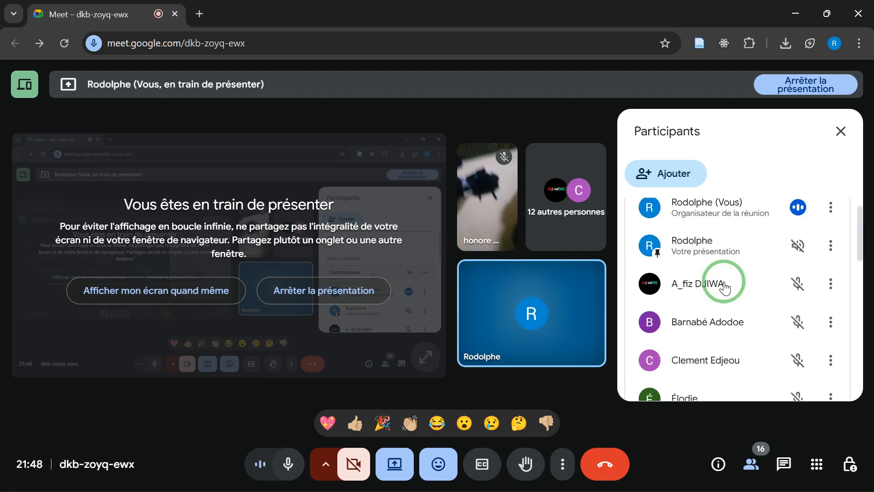
{"action": "scroll", "coordinate": [724, 282], "scroll_direction": "down", "scroll_amount": 2}
{"action": "scroll", "coordinate": [726, 286], "scroll_direction": "down", "scroll_amount": 1}
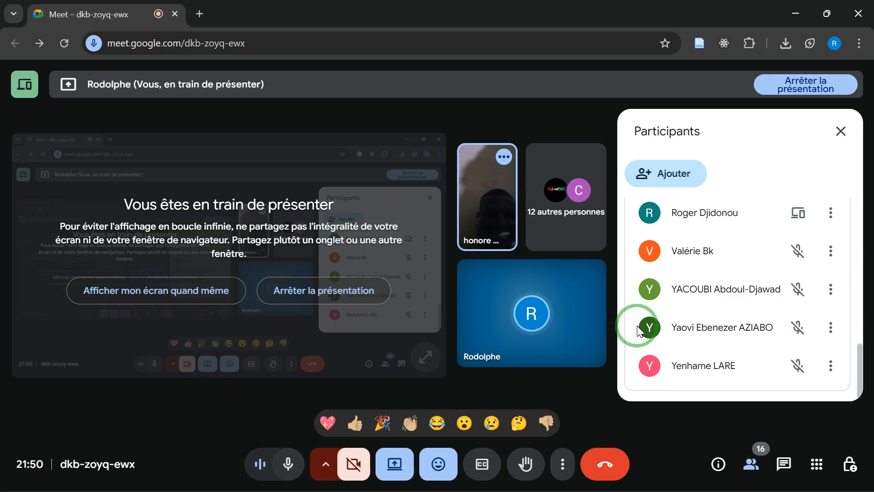
{"action": "mouse_move", "coordinate": [486, 488]}
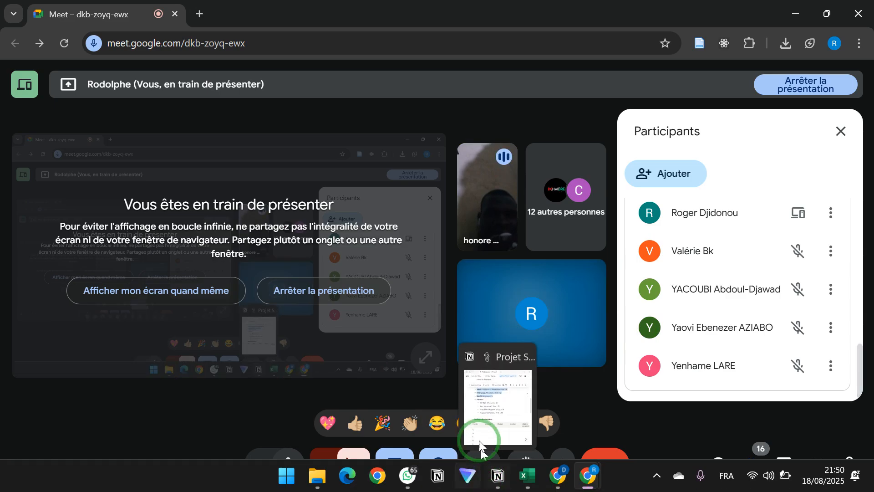